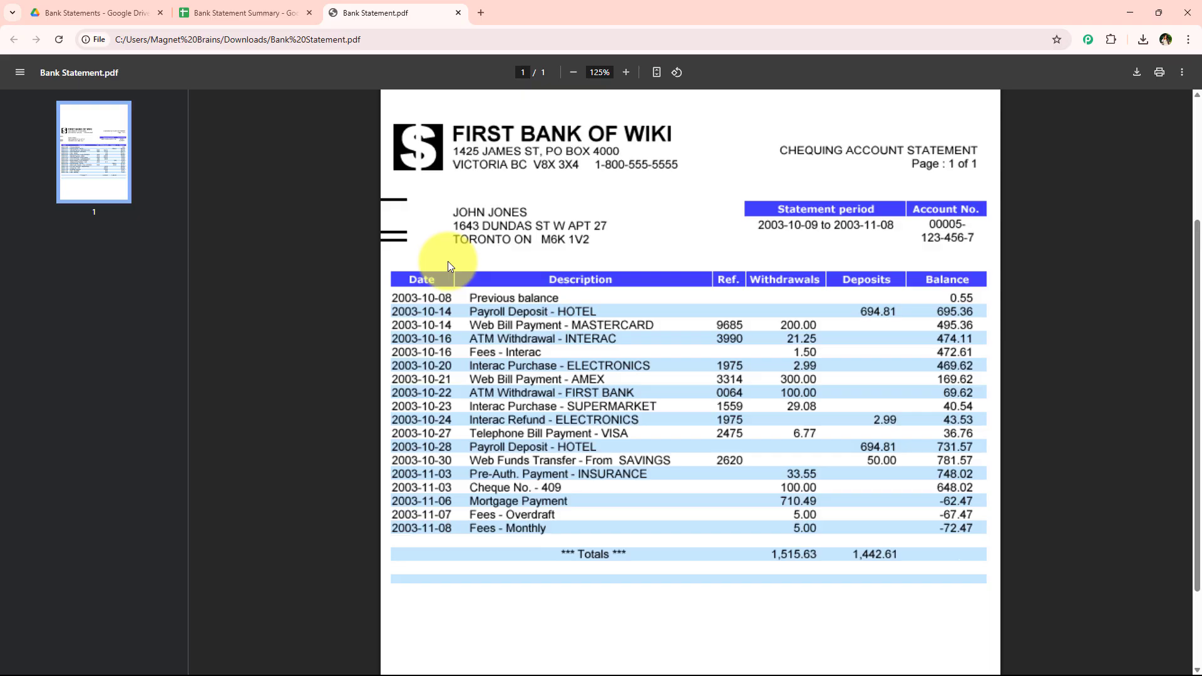
- Open the Pabbly Connect website at pabbly.com/connect in a new browser tab
click(209, 12)
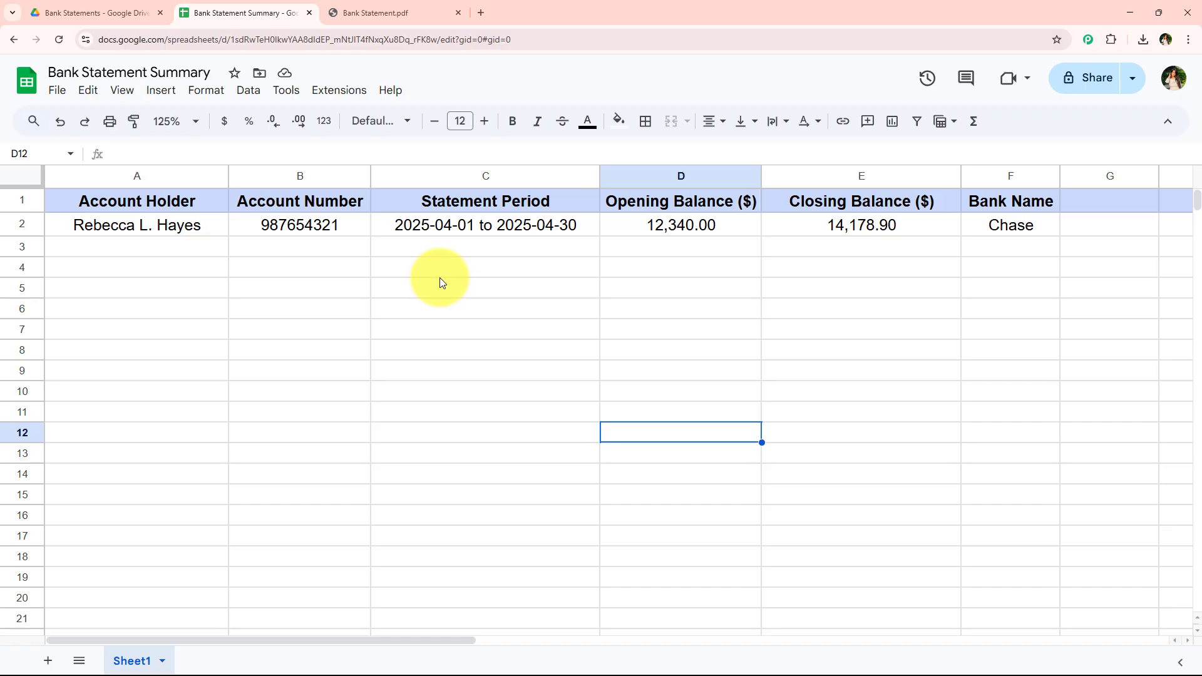
click(480, 13)
click(352, 41)
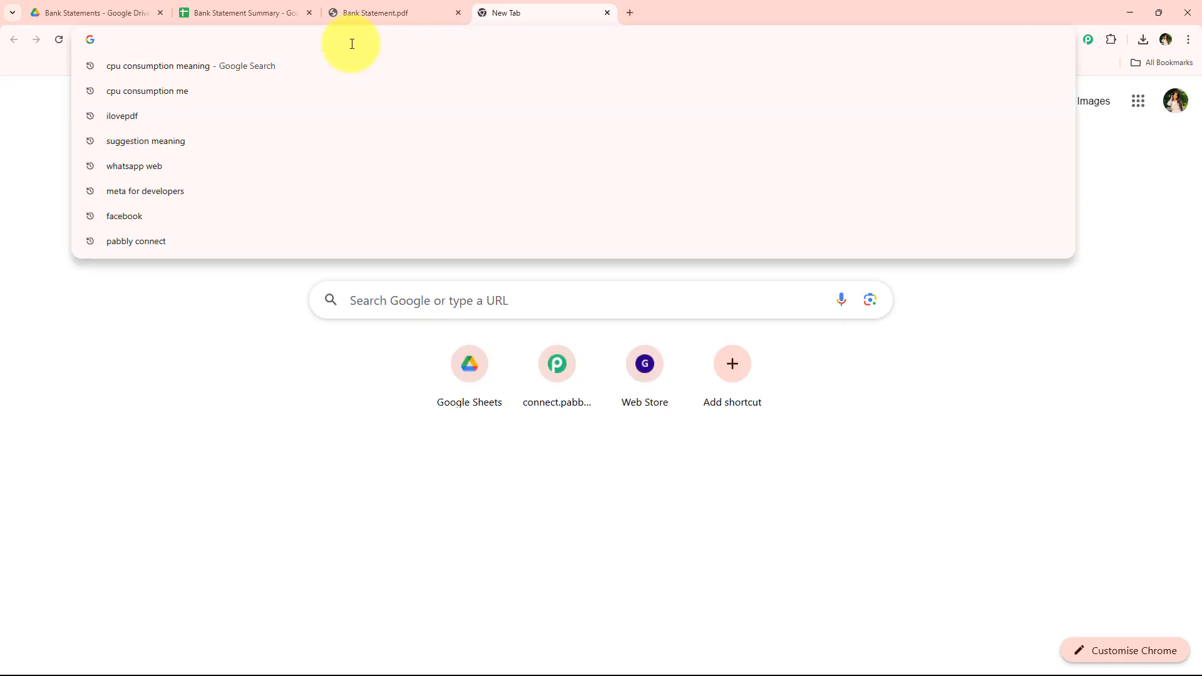
text(Pabbl)
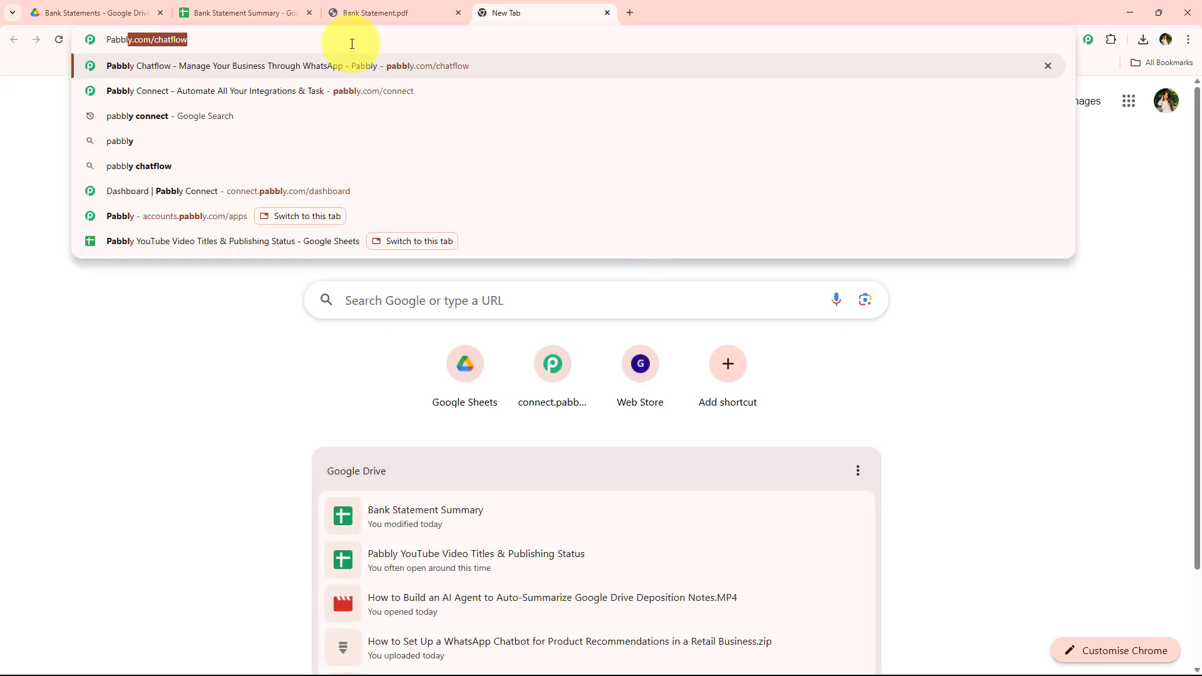
text(y.com/)
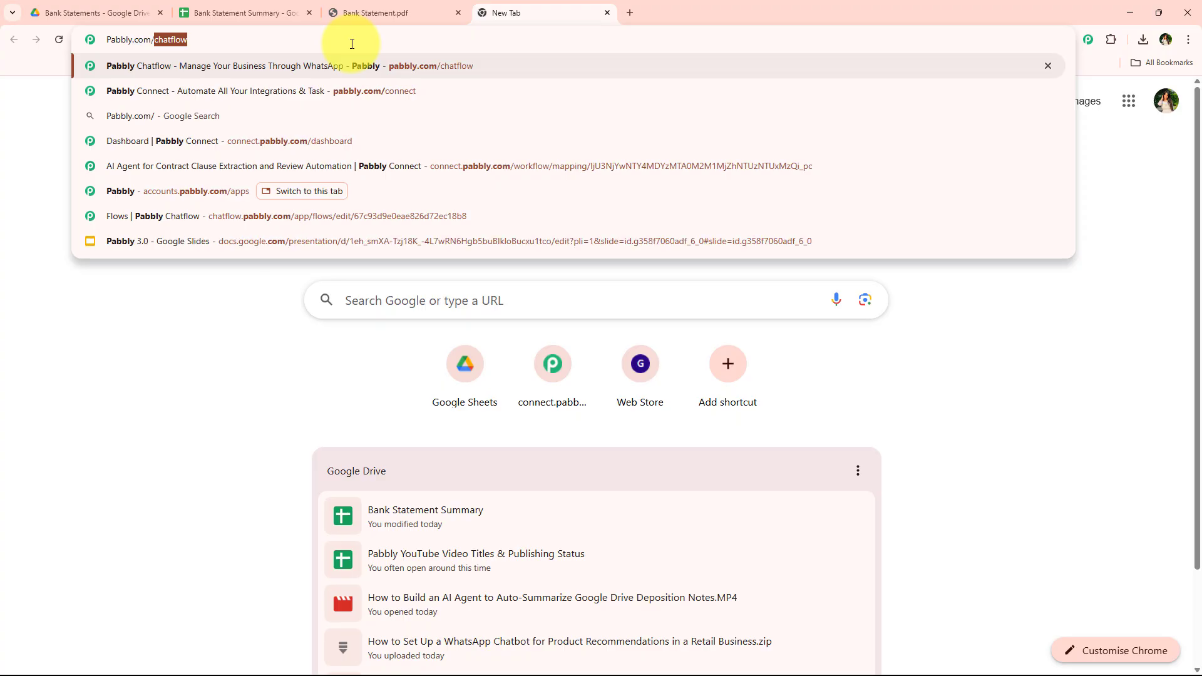
text(co)
key(Return)
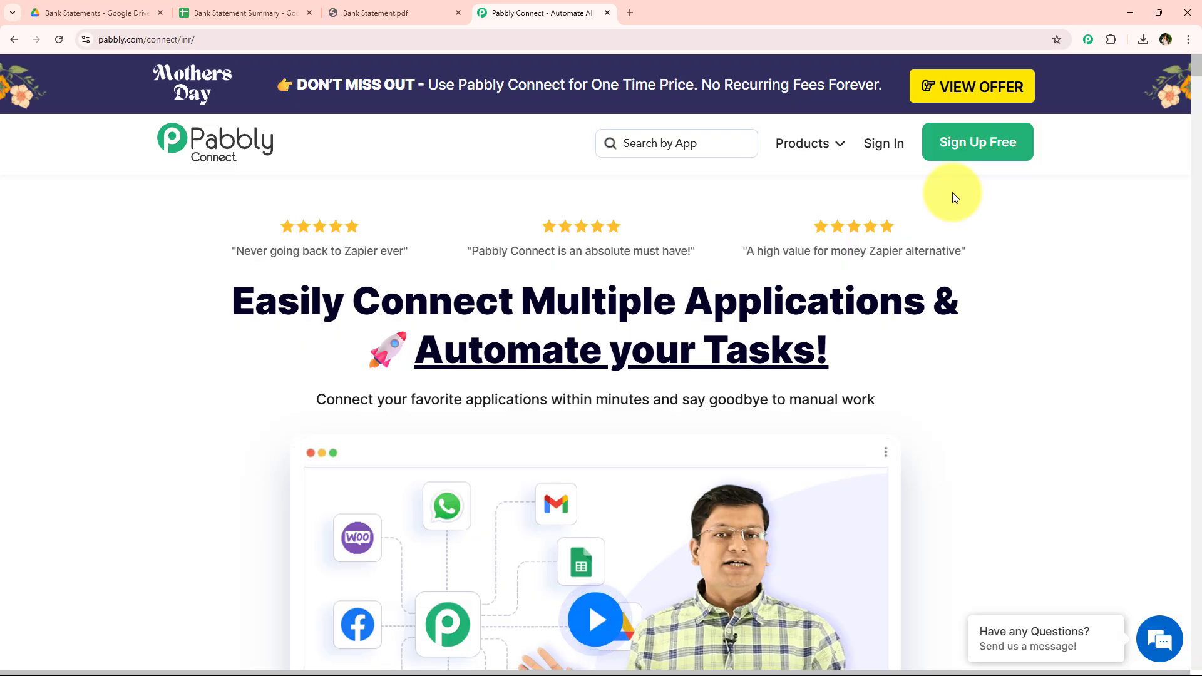
- Sign in to Pabbly and access the Pabbly Connect application from the list of all Pabbly apps
click(893, 156)
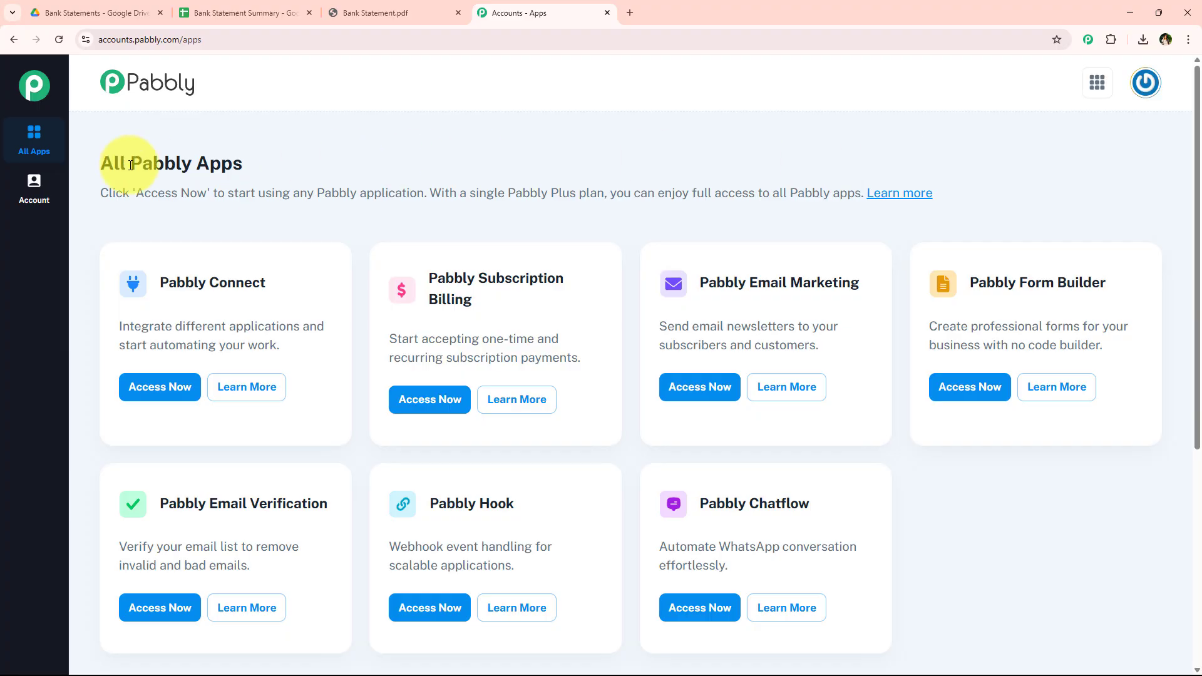
drag(101, 162, 314, 163)
scroll(295, 224, down, 1)
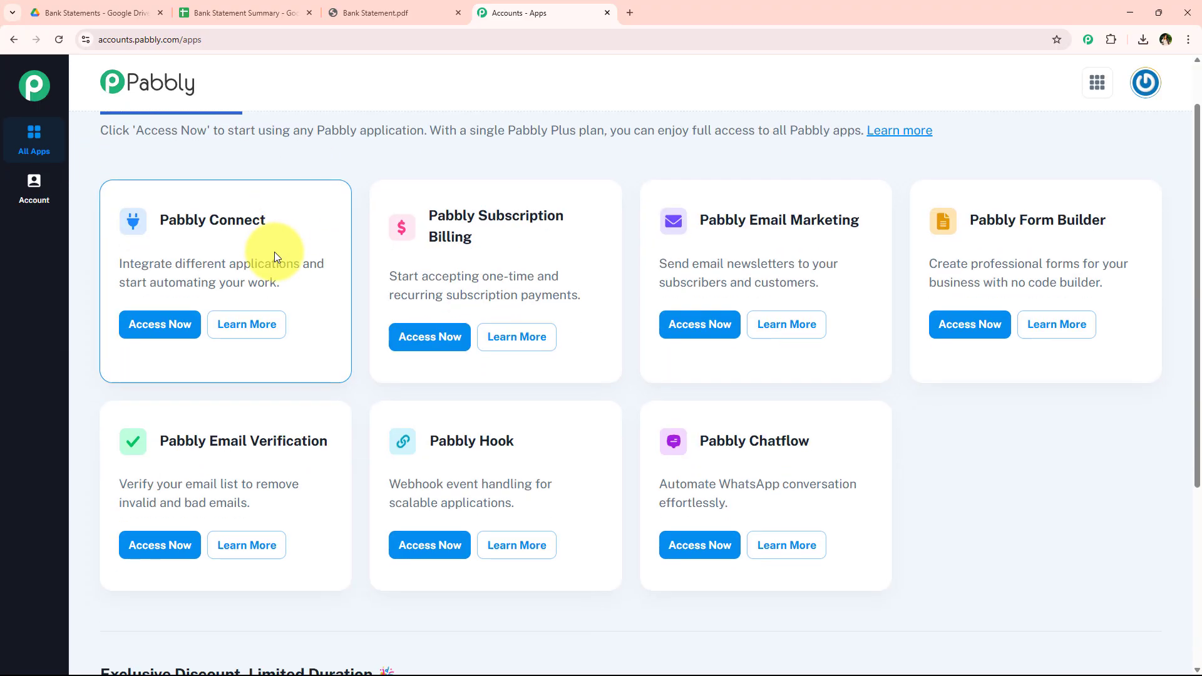
scroll(145, 215, down, 5)
scroll(354, 390, up, 5)
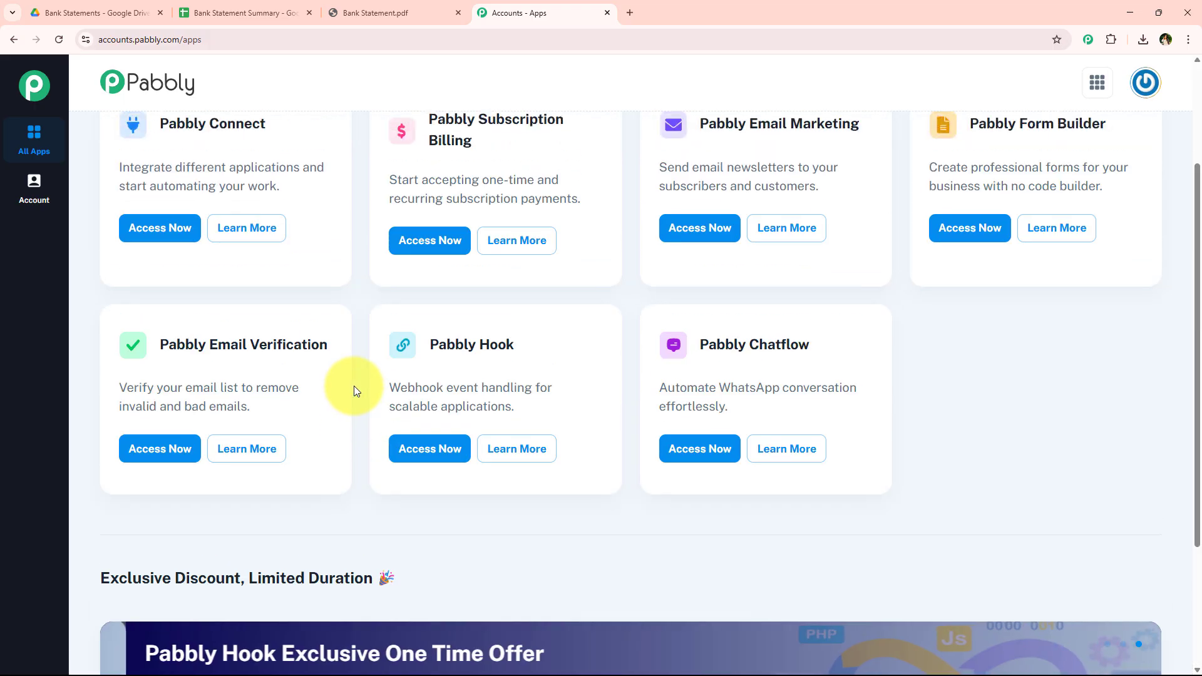
drag(159, 286, 332, 286)
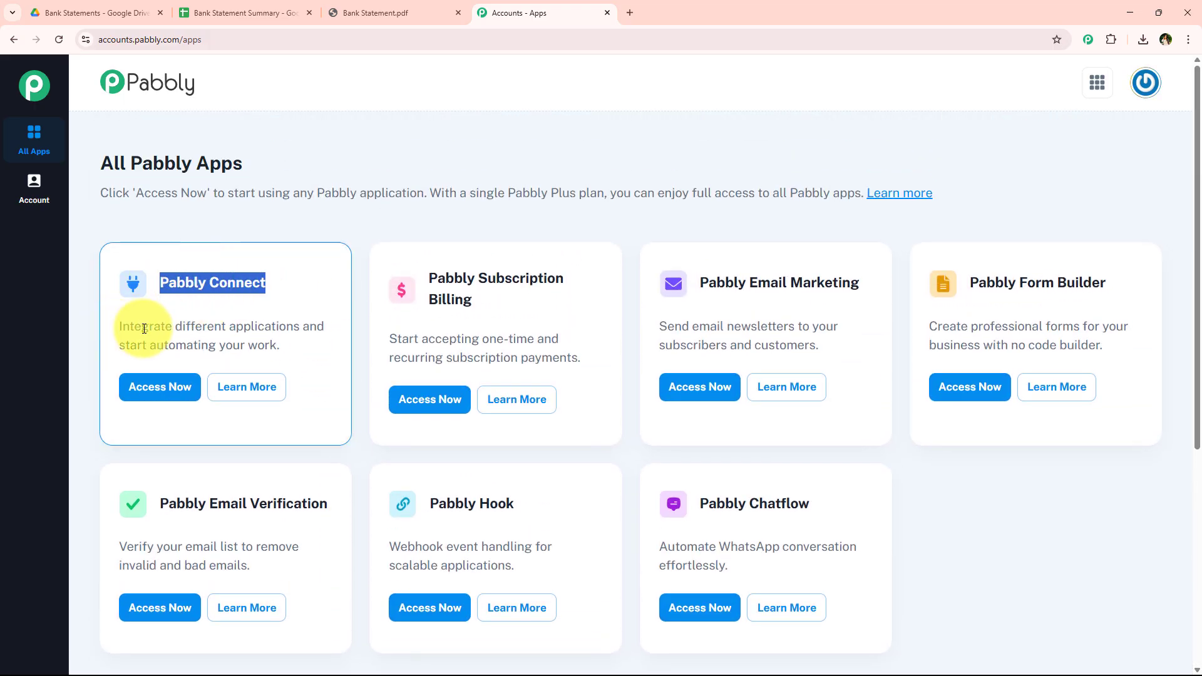
drag(121, 326, 303, 326)
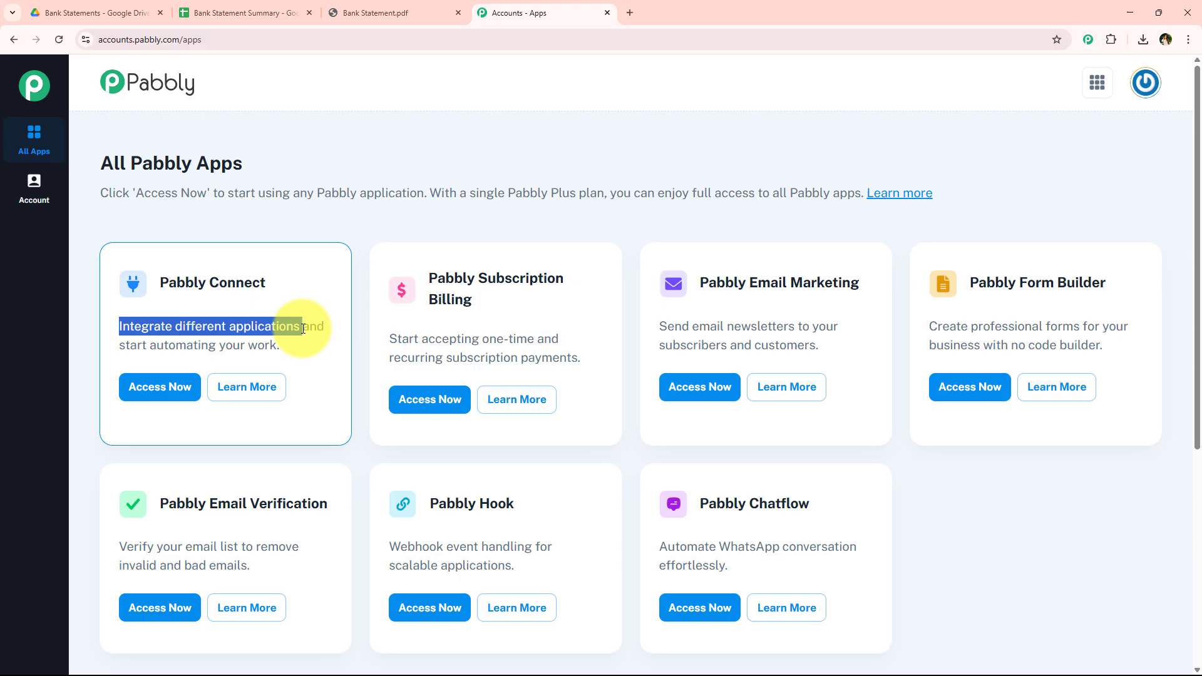
click(152, 394)
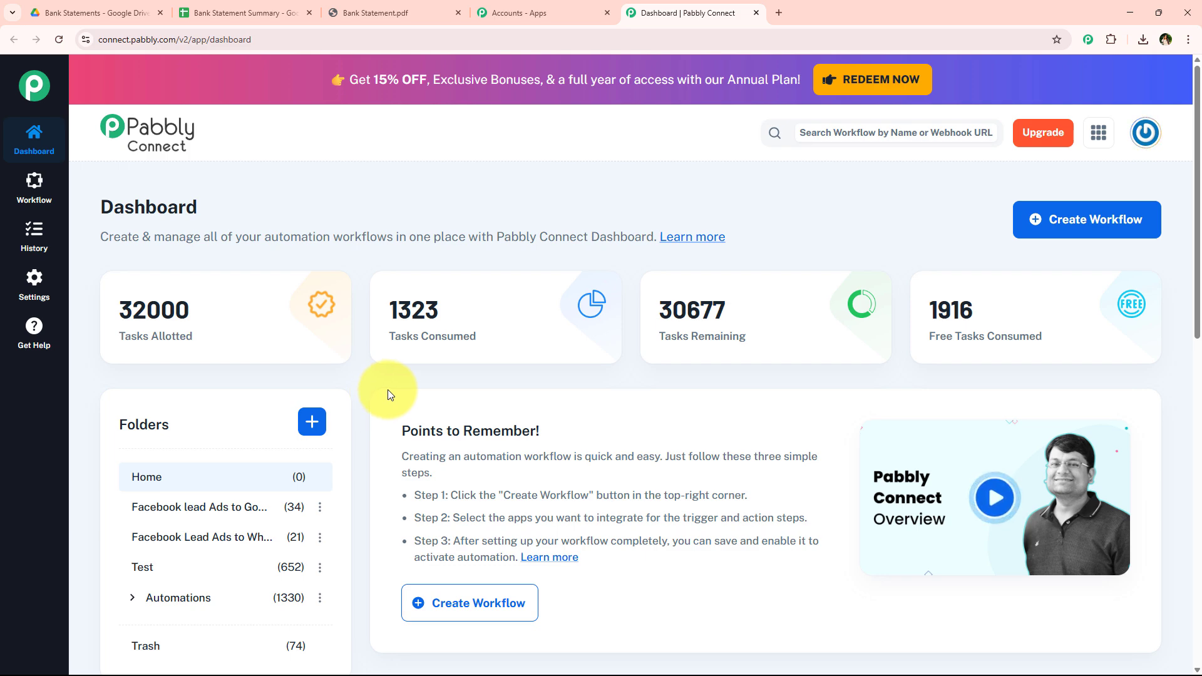
click(1131, 231)
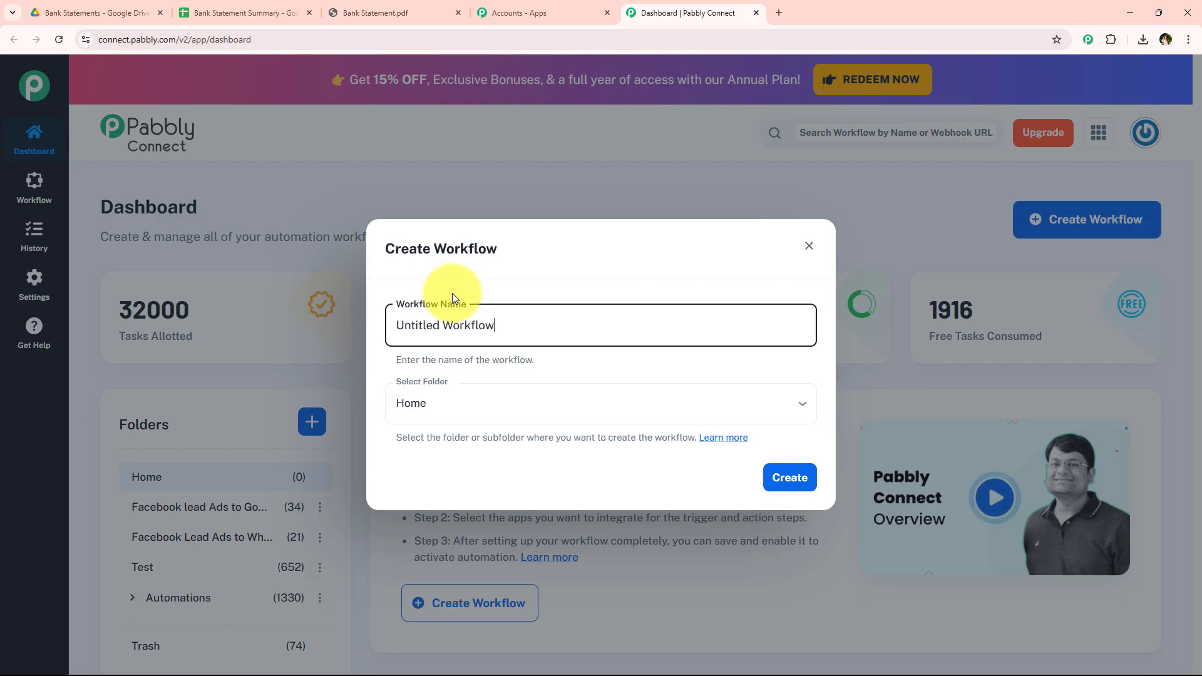
click(515, 325)
key(ctrl+shift+Left)
key(ctrl+shift+Left)
click(483, 384)
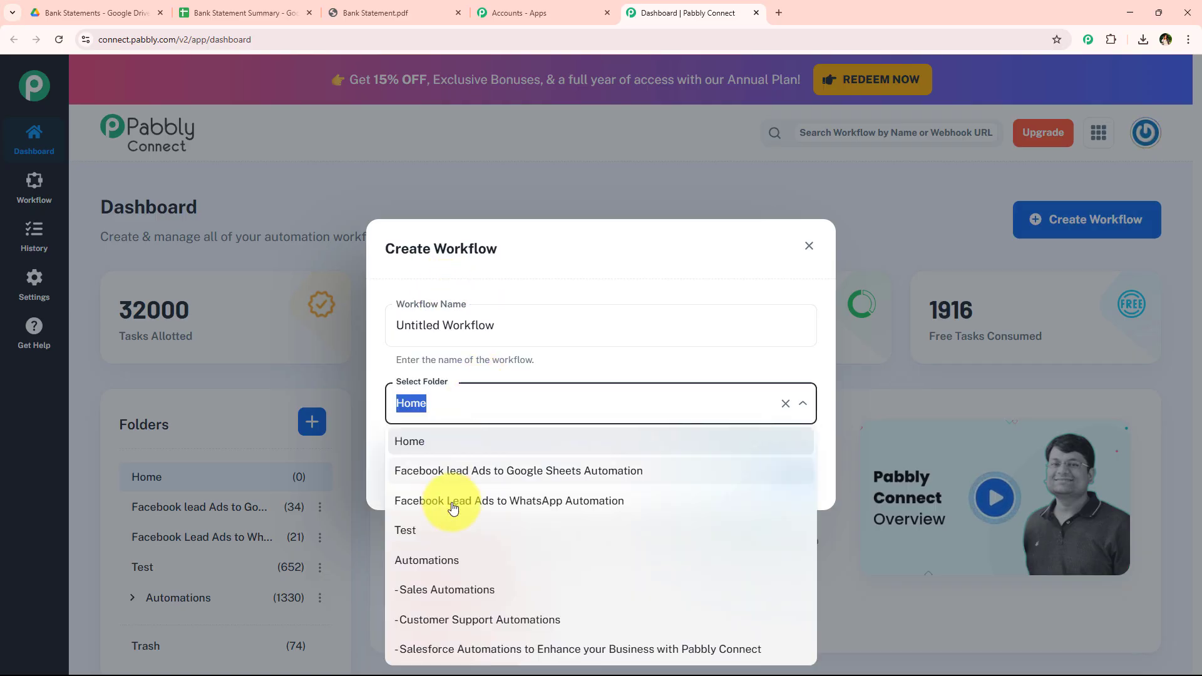
click(807, 236)
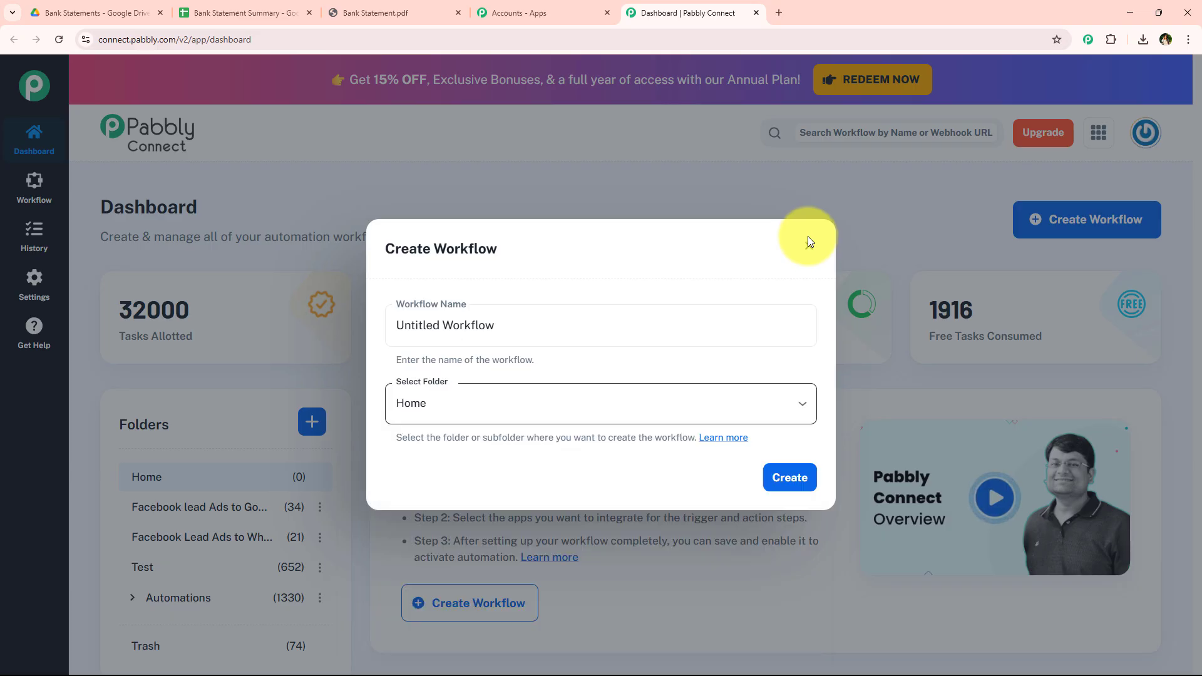
click(807, 245)
scroll(366, 376, down, 1)
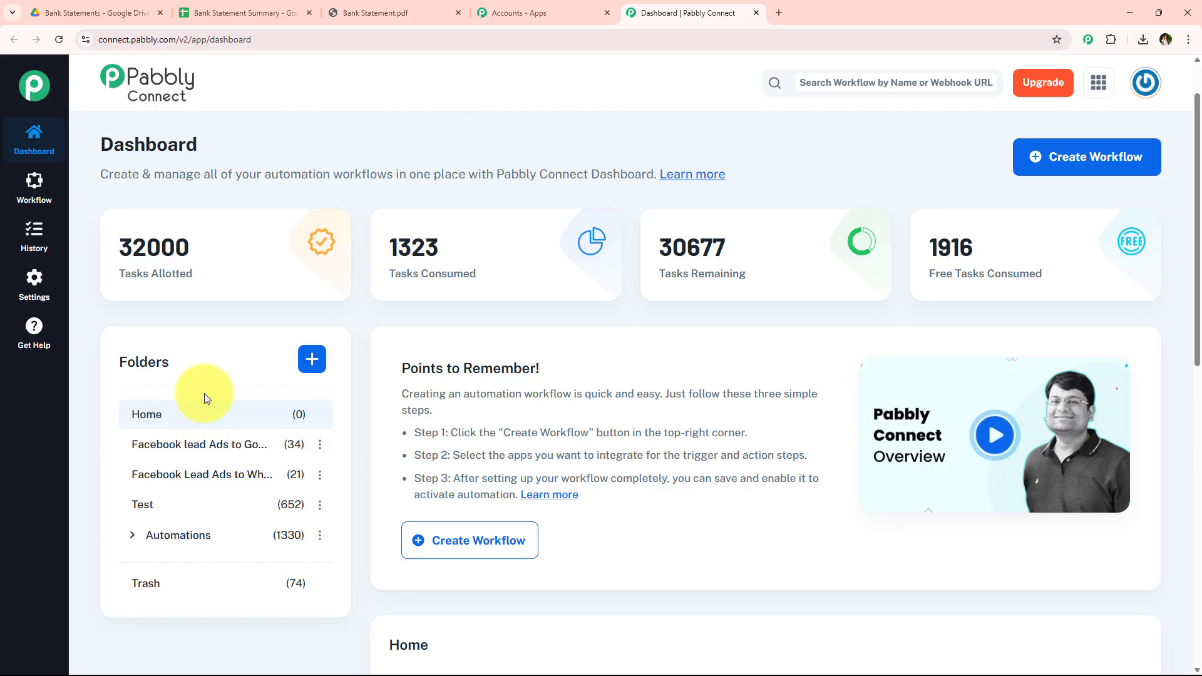
click(306, 367)
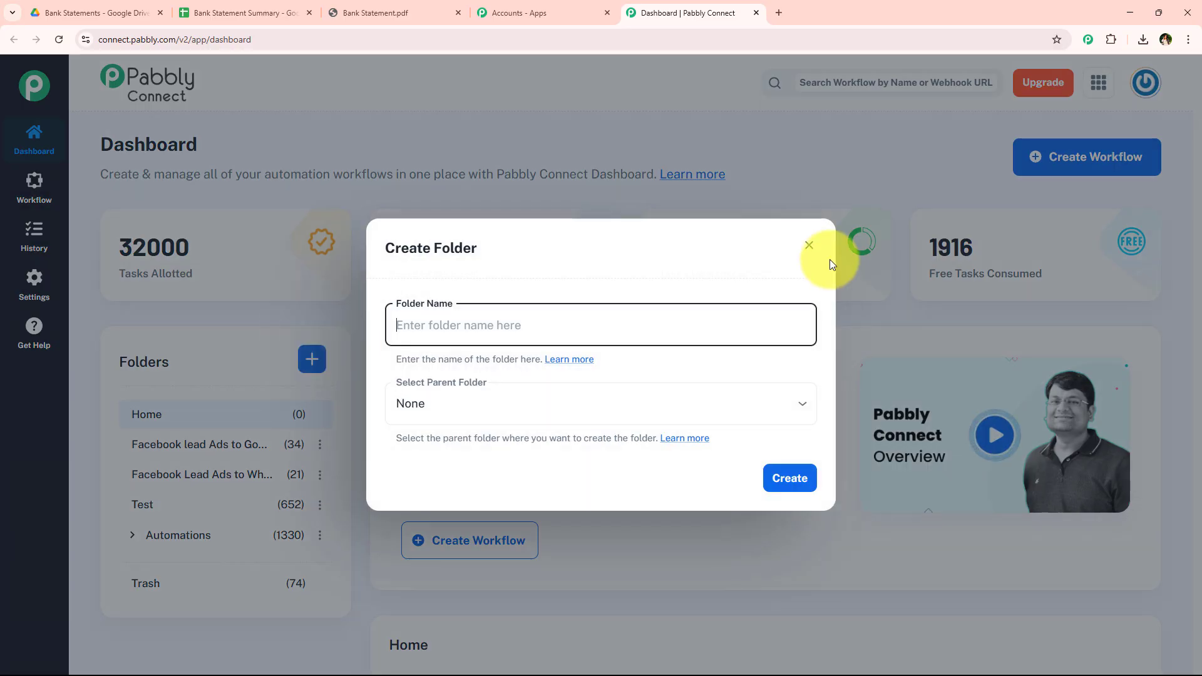
click(811, 246)
scroll(935, 213, up, 1)
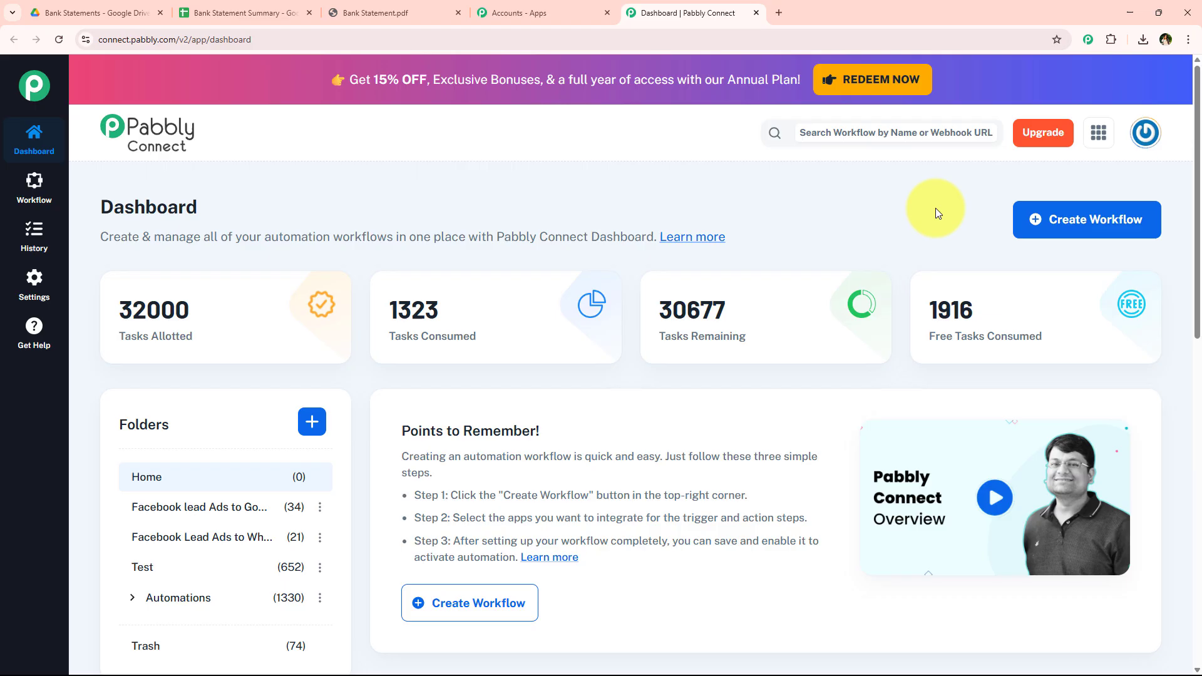
- Create a workflow named "Extract Bank Statement Data to Google Sheets Using AI Agent" in the Automations folder
click(1119, 231)
click(513, 403)
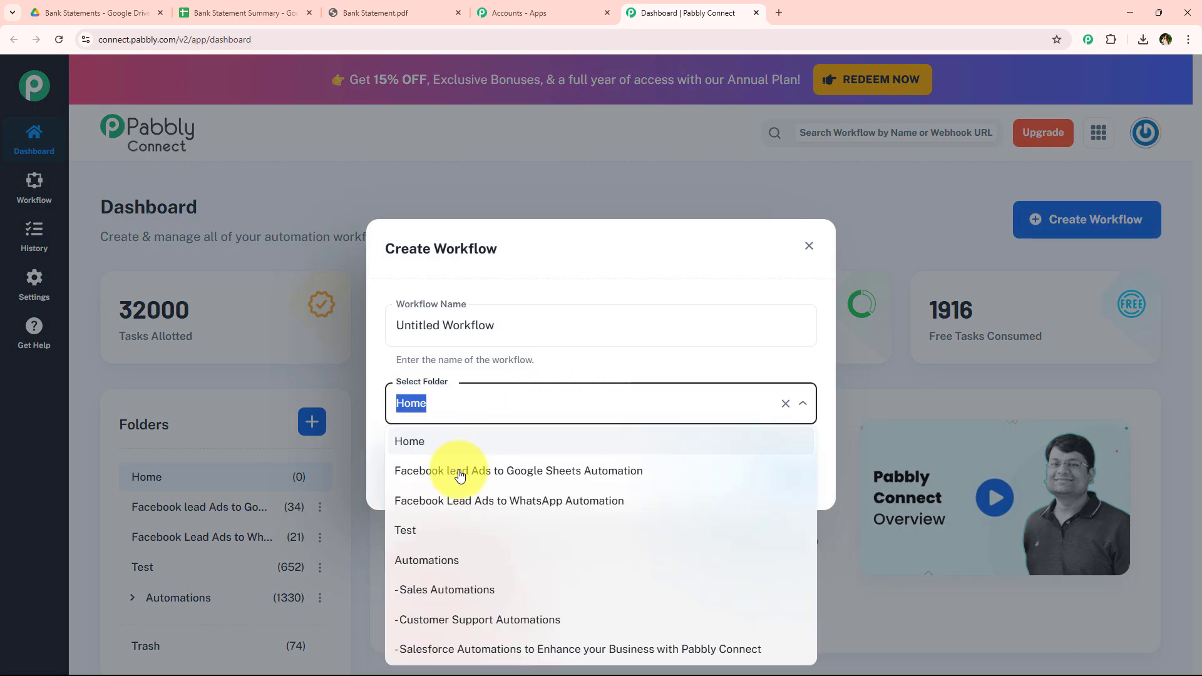
click(420, 567)
drag(495, 325, 371, 325)
text(Extract Bank Statement Data to Google Sheets Using AI Agent)
click(602, 297)
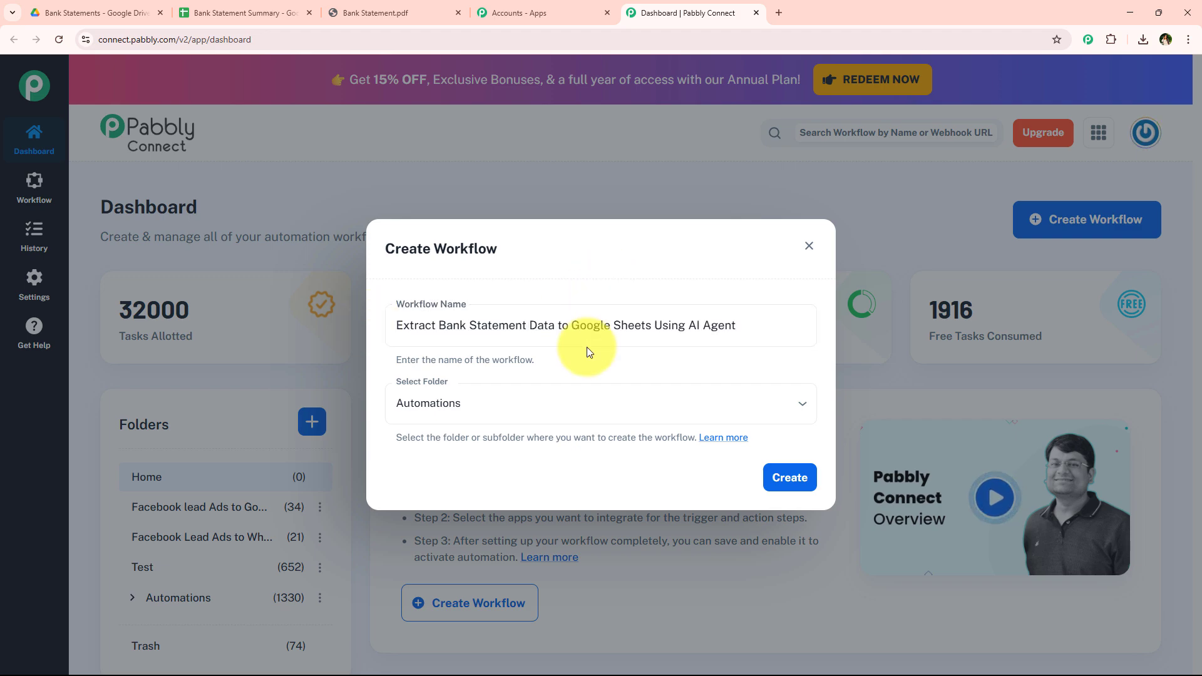
click(802, 478)
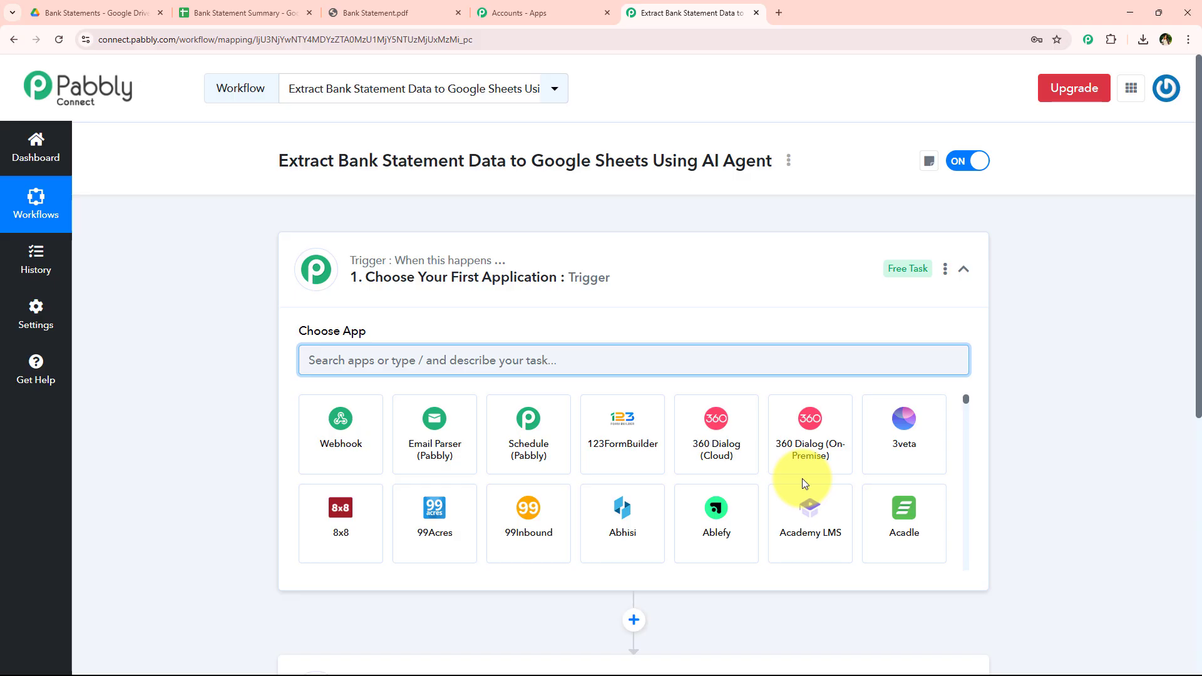
- Set the workflow's trigger to Google Drive with the event New File in Specific Folder
click(501, 262)
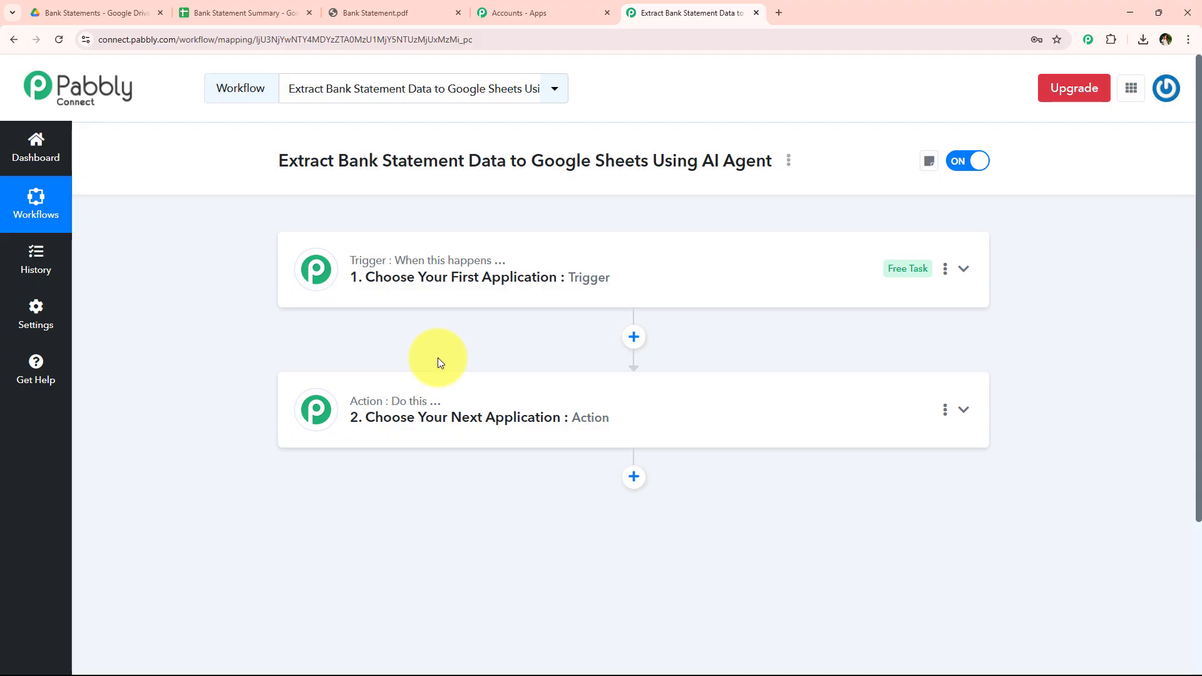
click(510, 304)
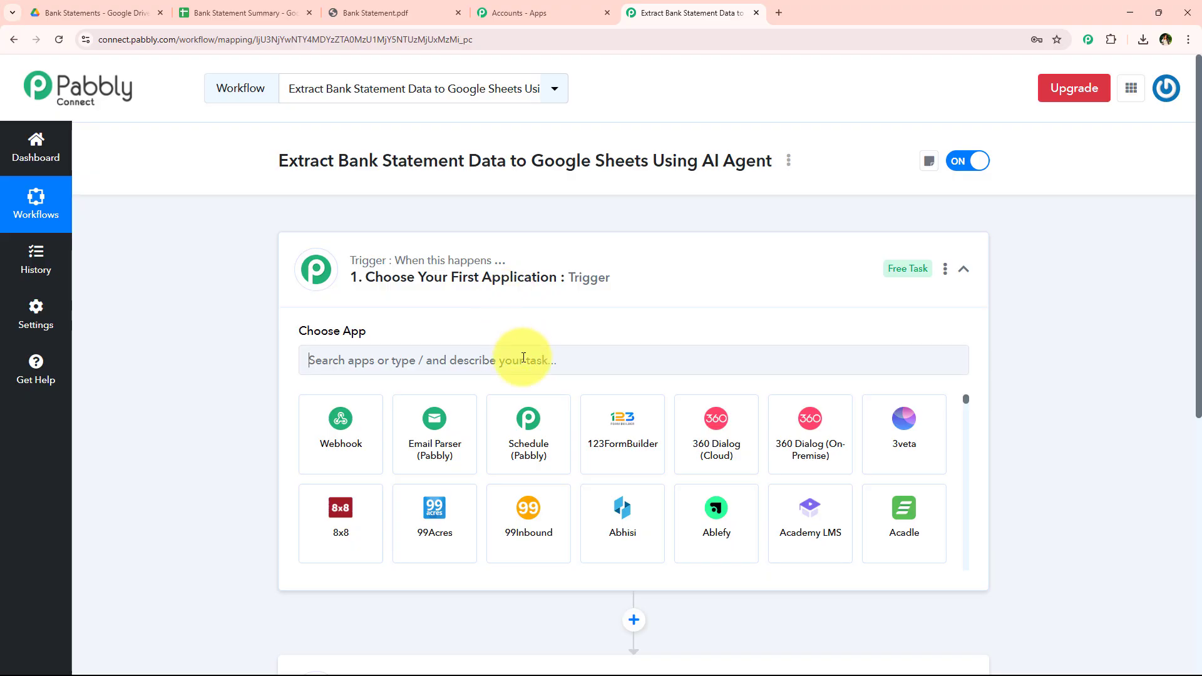
click(448, 352)
text(Drive)
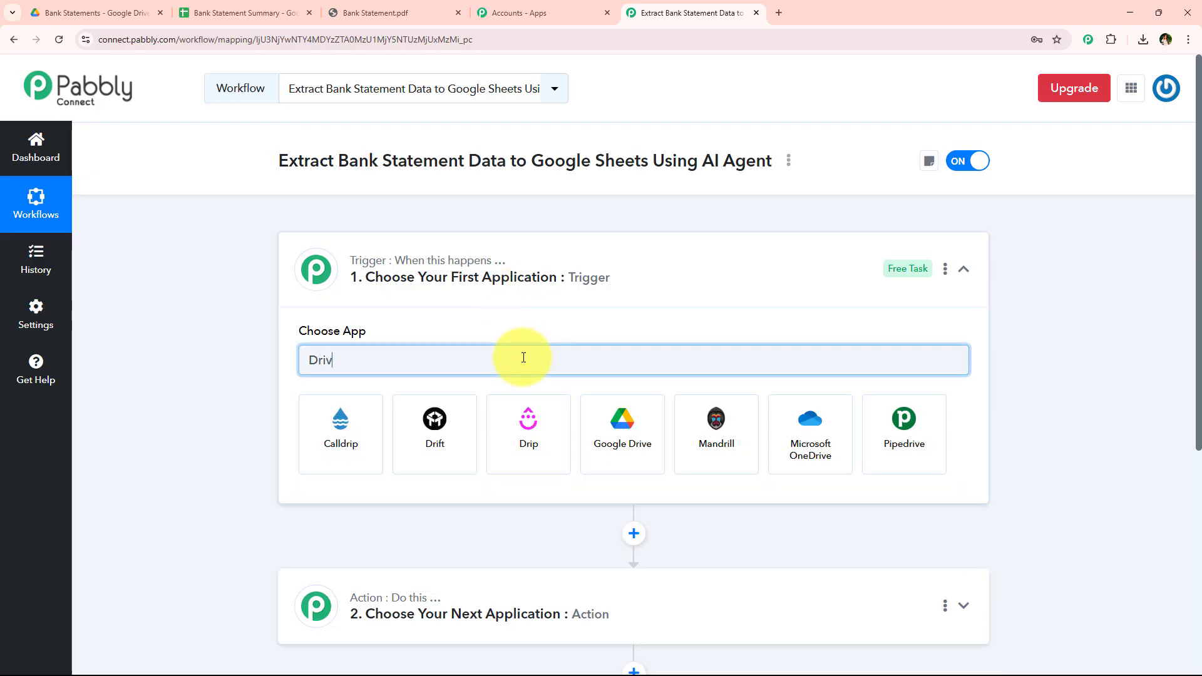
click(325, 449)
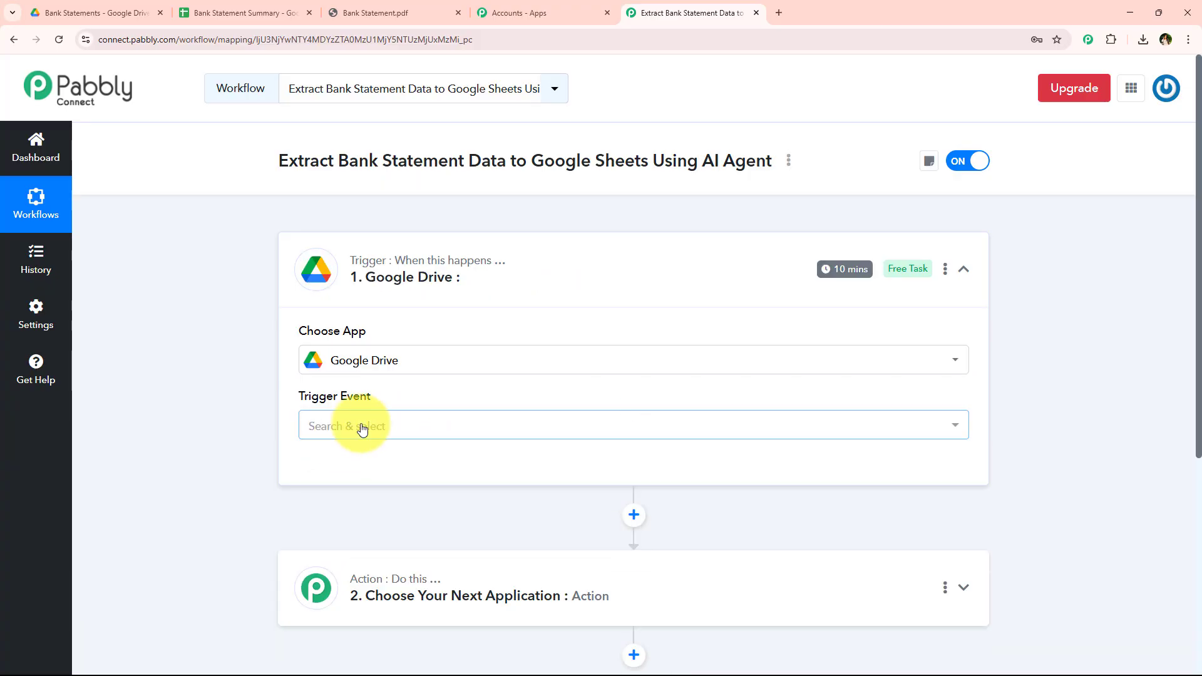
click(352, 428)
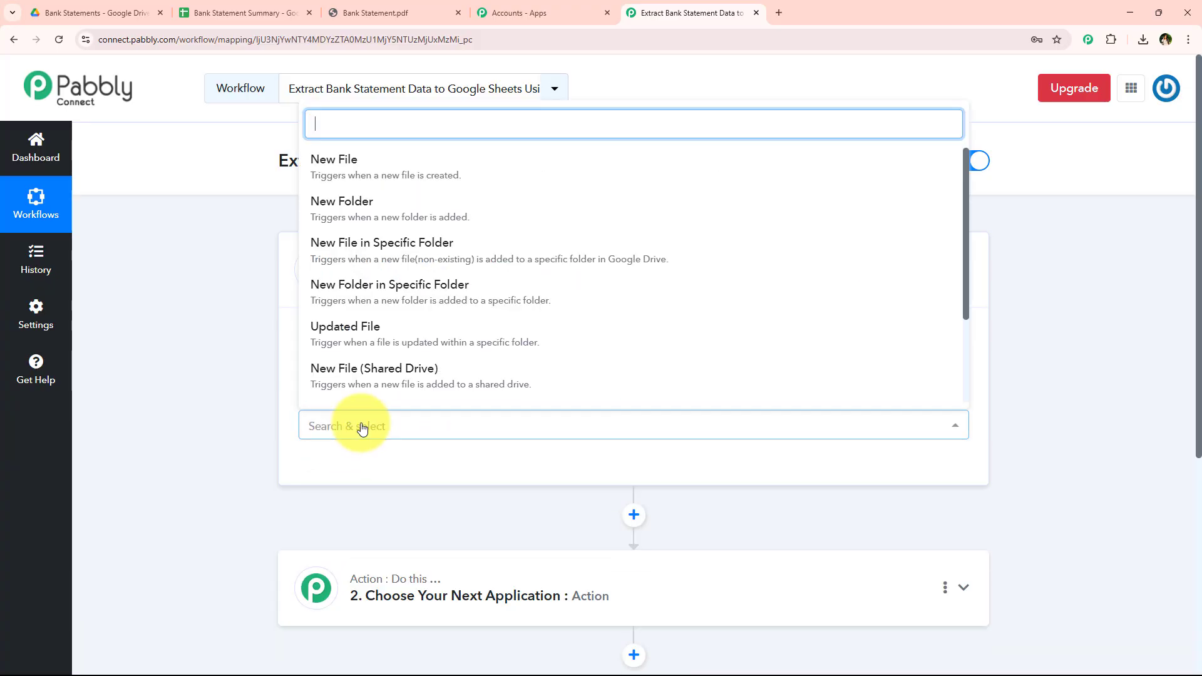
click(410, 243)
- Connect the trigger to Google Drive through a new connection, signing in with the Google account and allowing the requested access
click(347, 461)
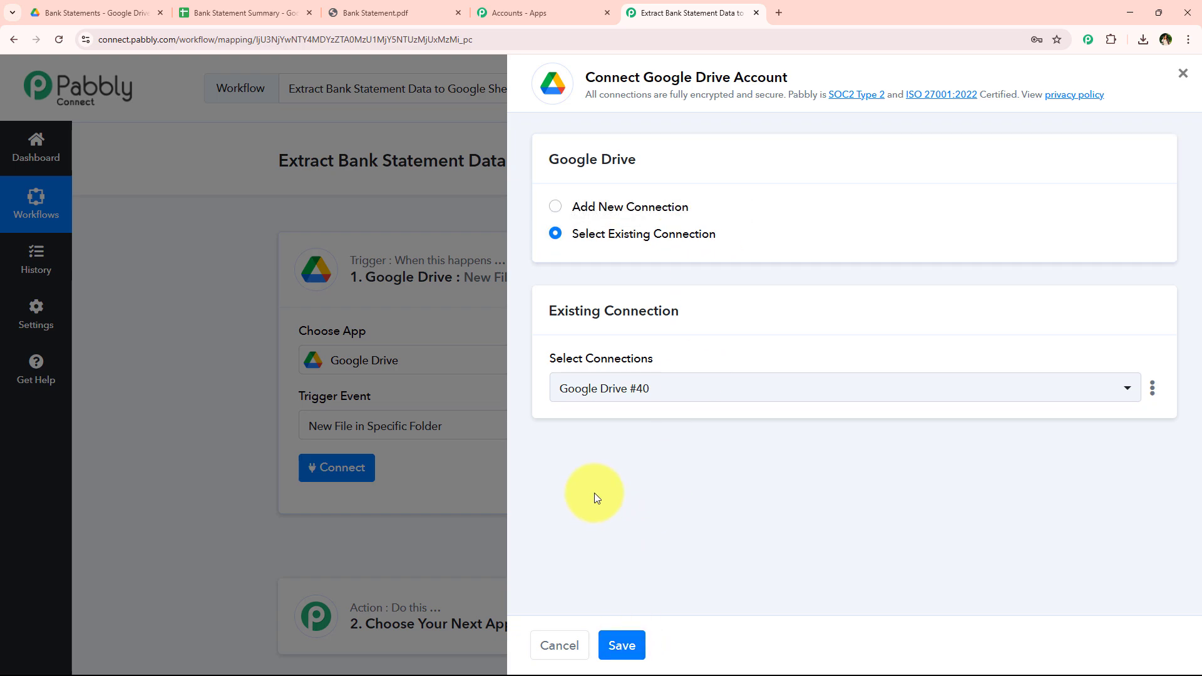
click(625, 203)
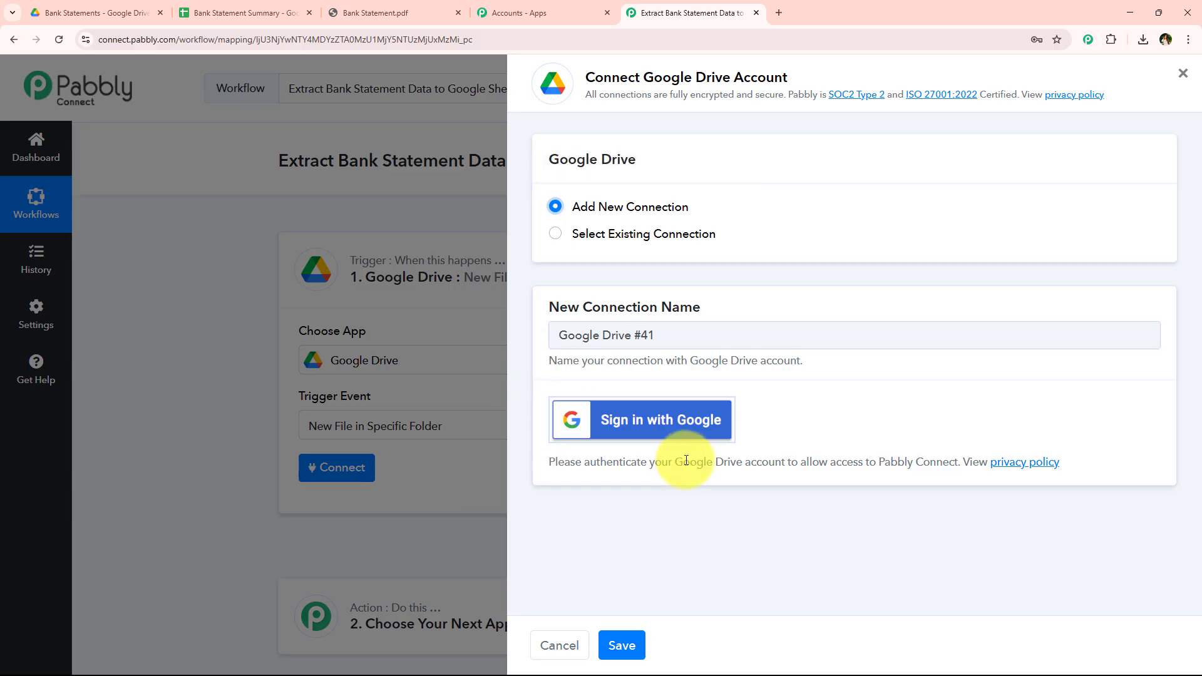
click(690, 436)
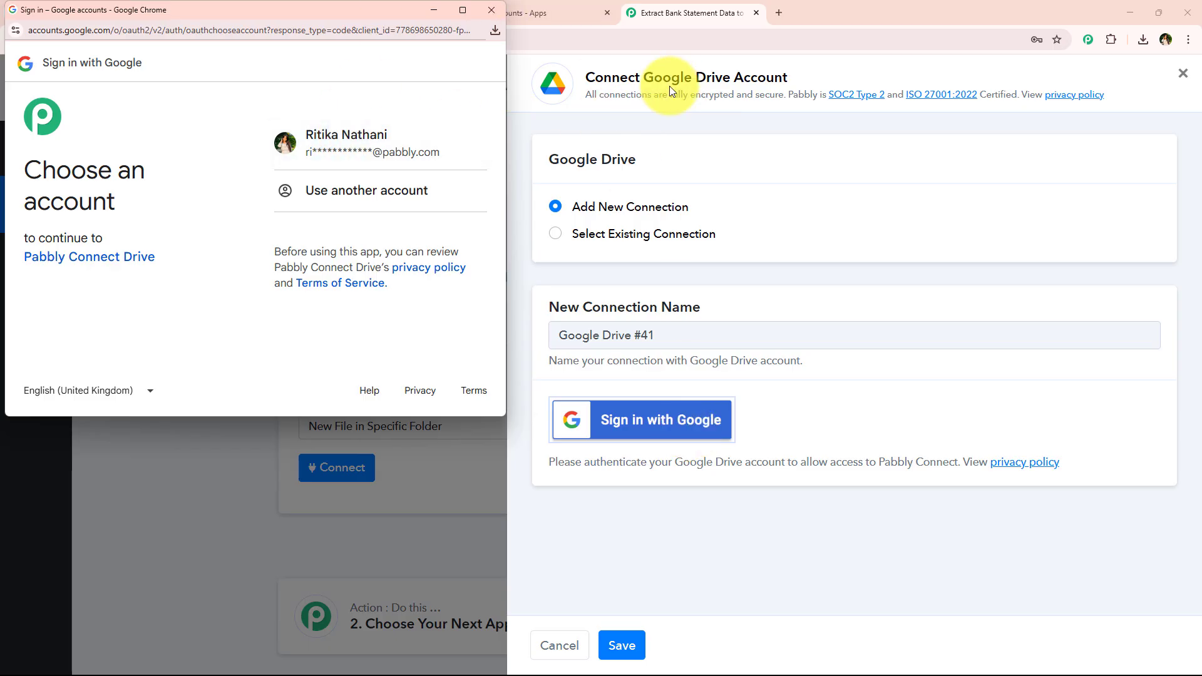
click(452, 161)
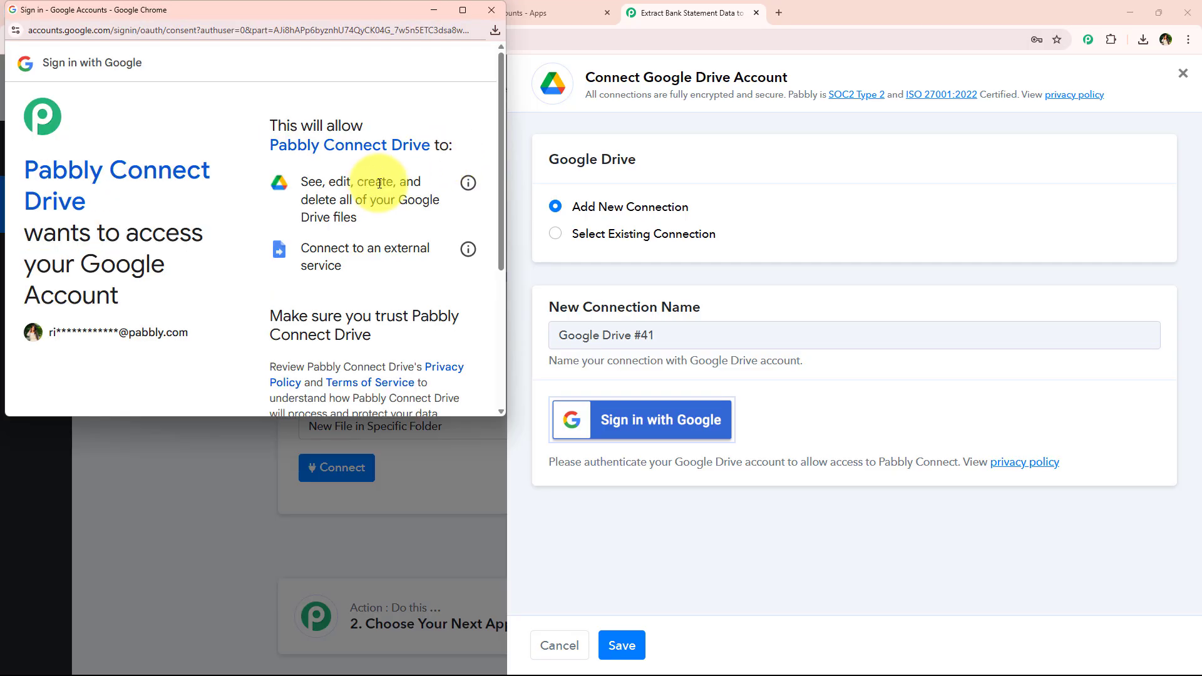
scroll(369, 192, down, 4)
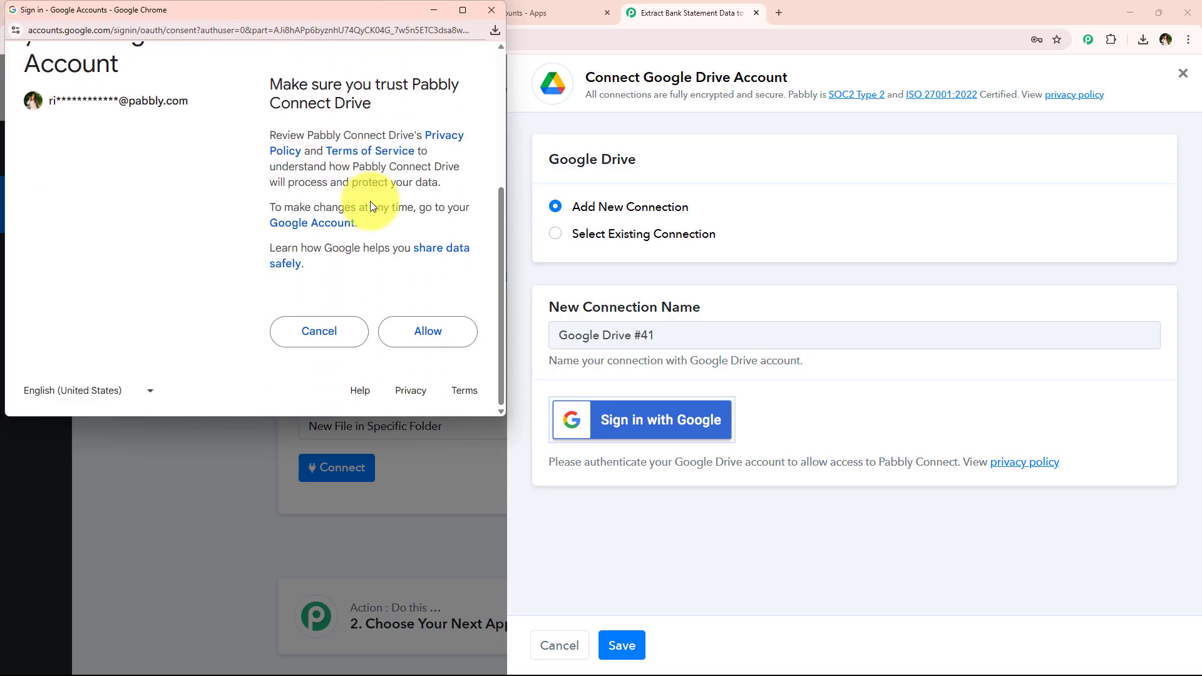
click(447, 338)
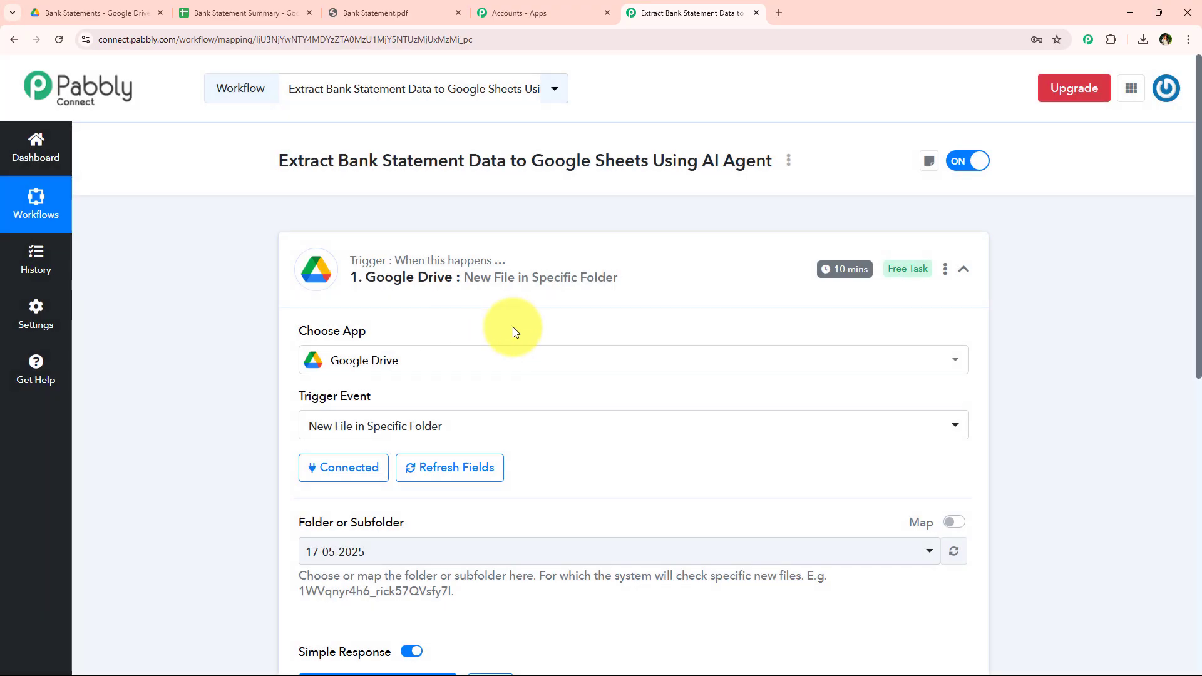
- Set the trigger's folder to Bank Statements, matching the name of the folder open in Google Drive
scroll(243, 339, down, 3)
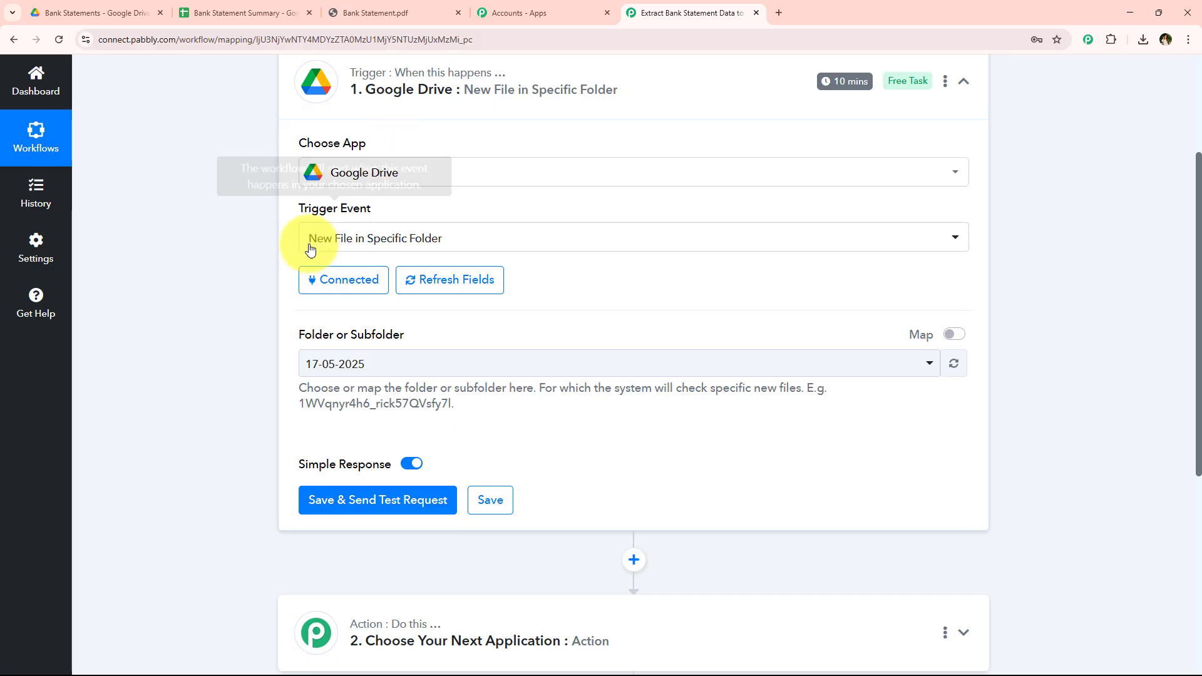
scroll(236, 301, down, 1)
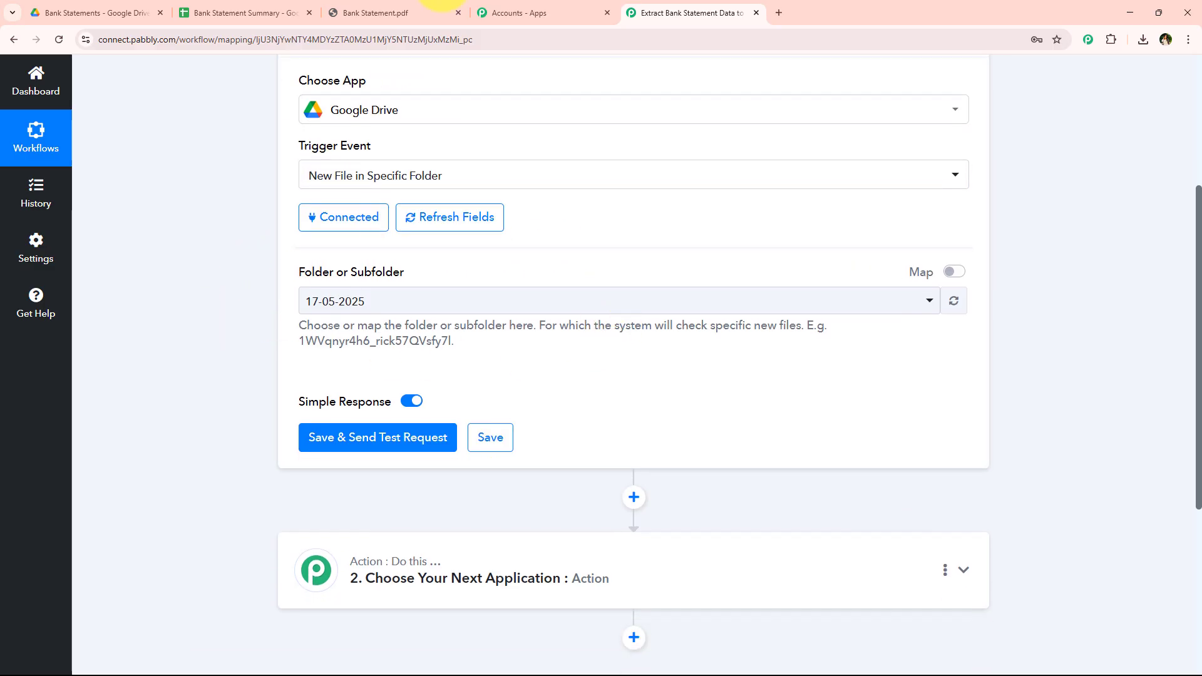
click(88, 13)
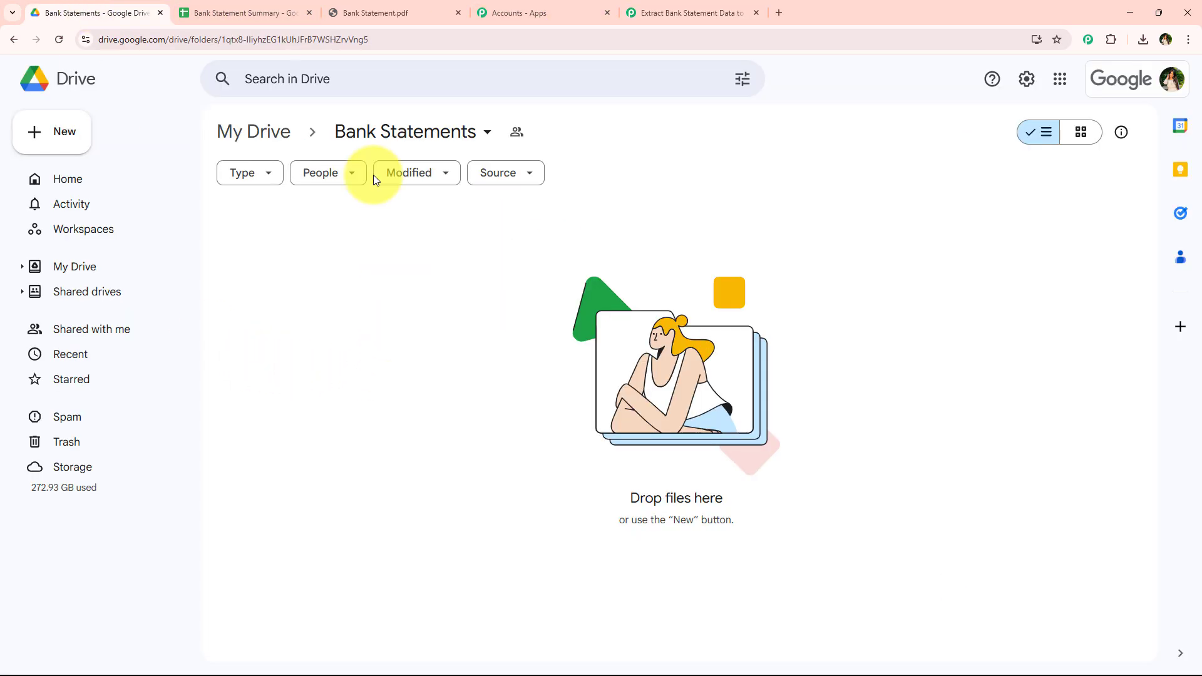
click(670, 13)
click(385, 304)
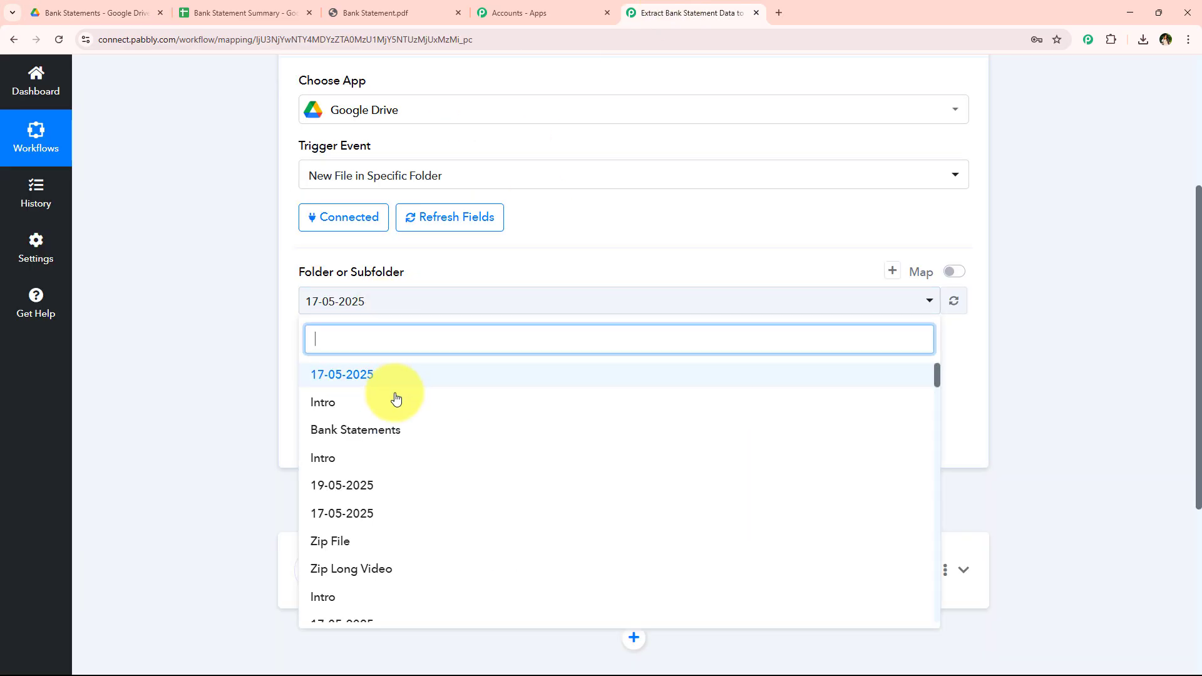
click(386, 432)
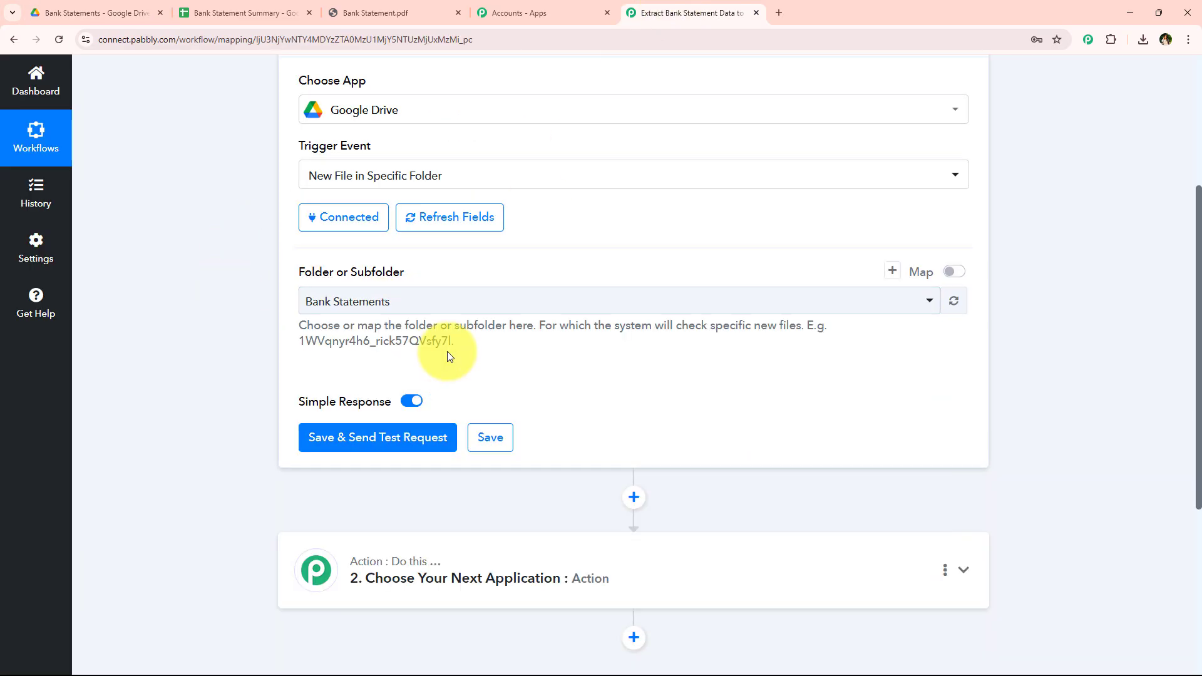
- Switch to Google Drive and check the general access settings of the Bank Statements folder
click(122, 12)
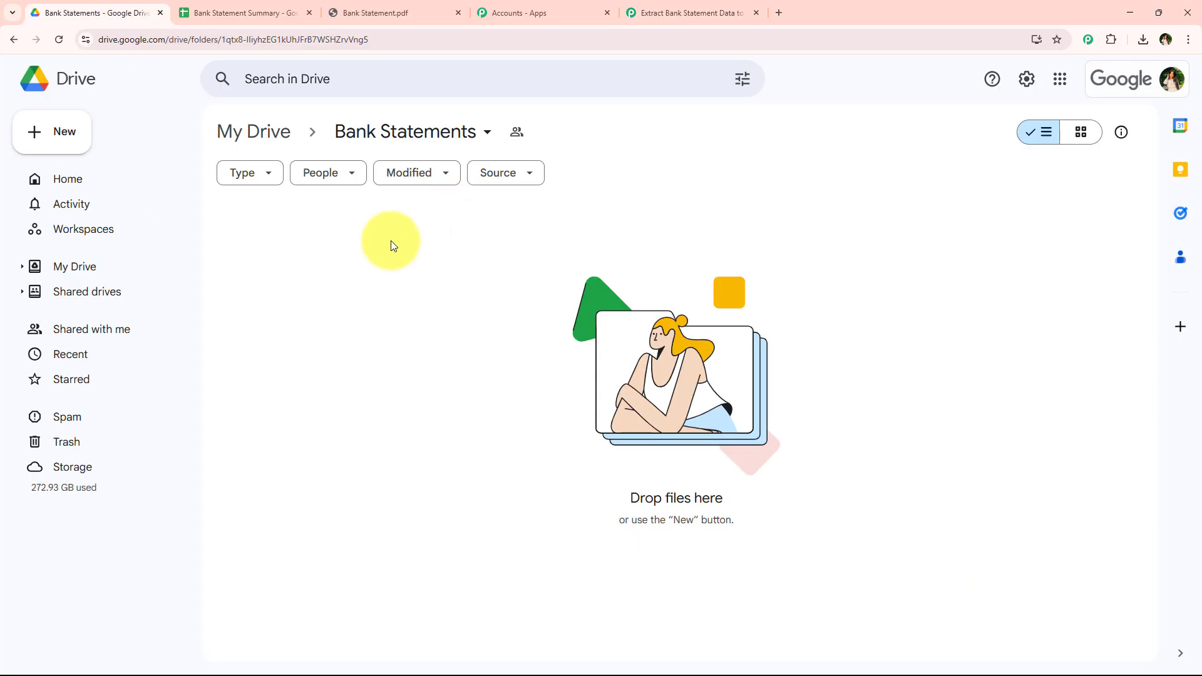
click(411, 137)
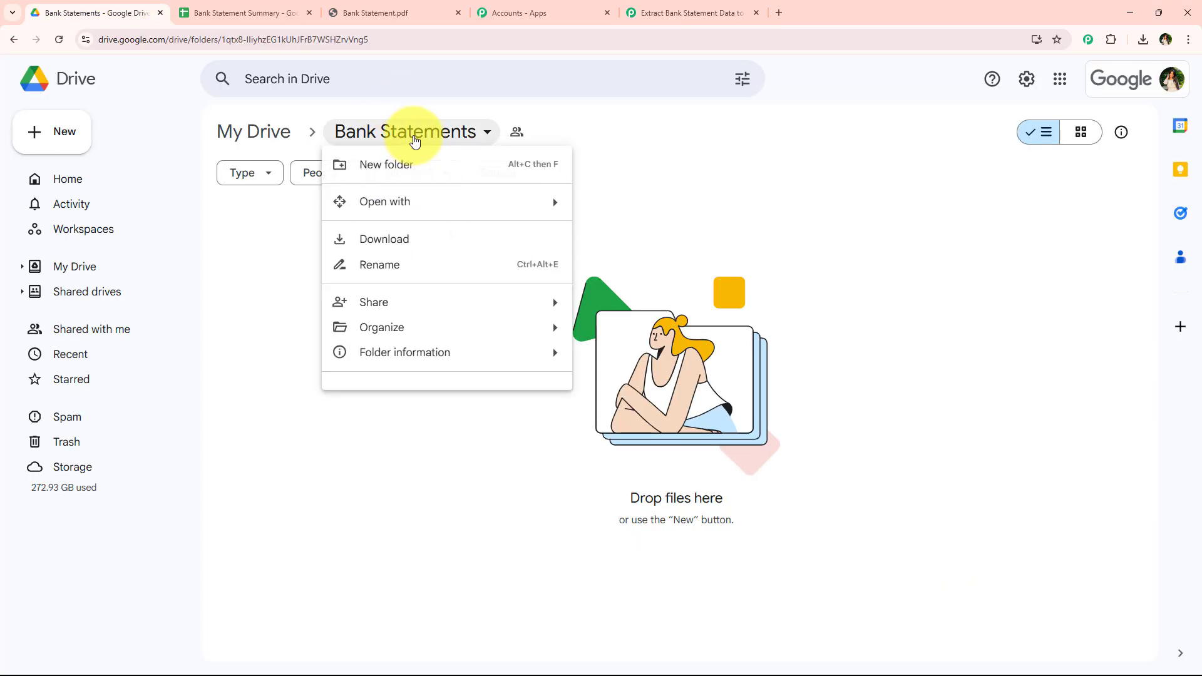
mouse_move(423, 304)
click(665, 307)
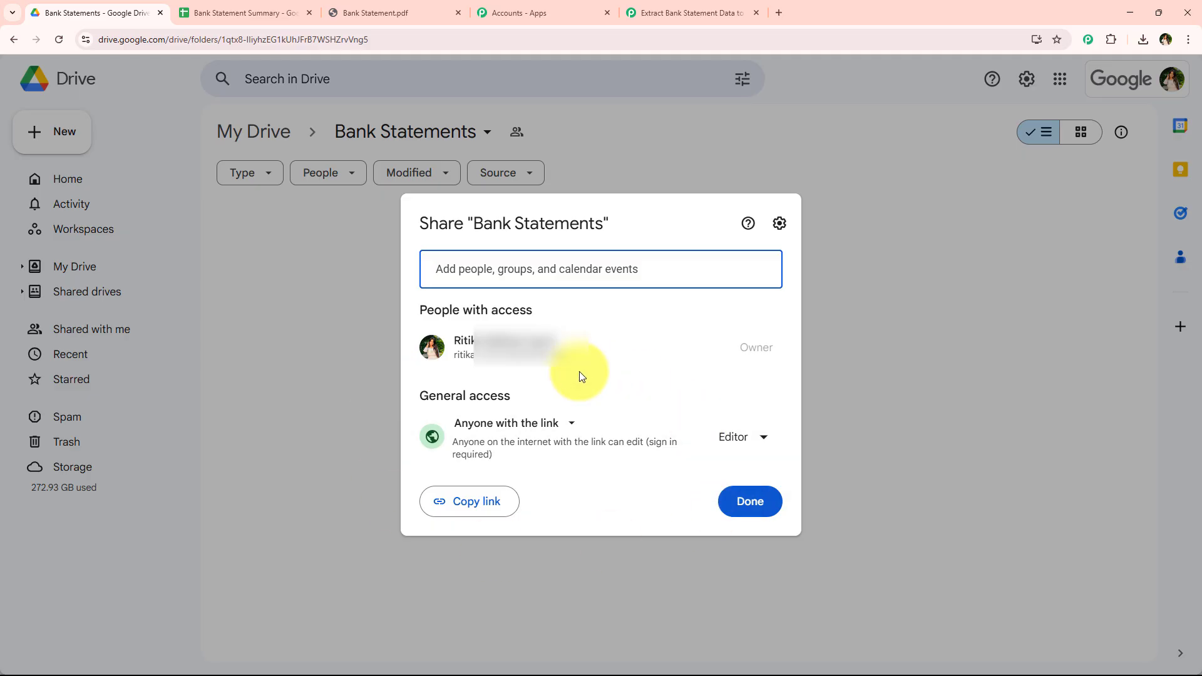
click(748, 501)
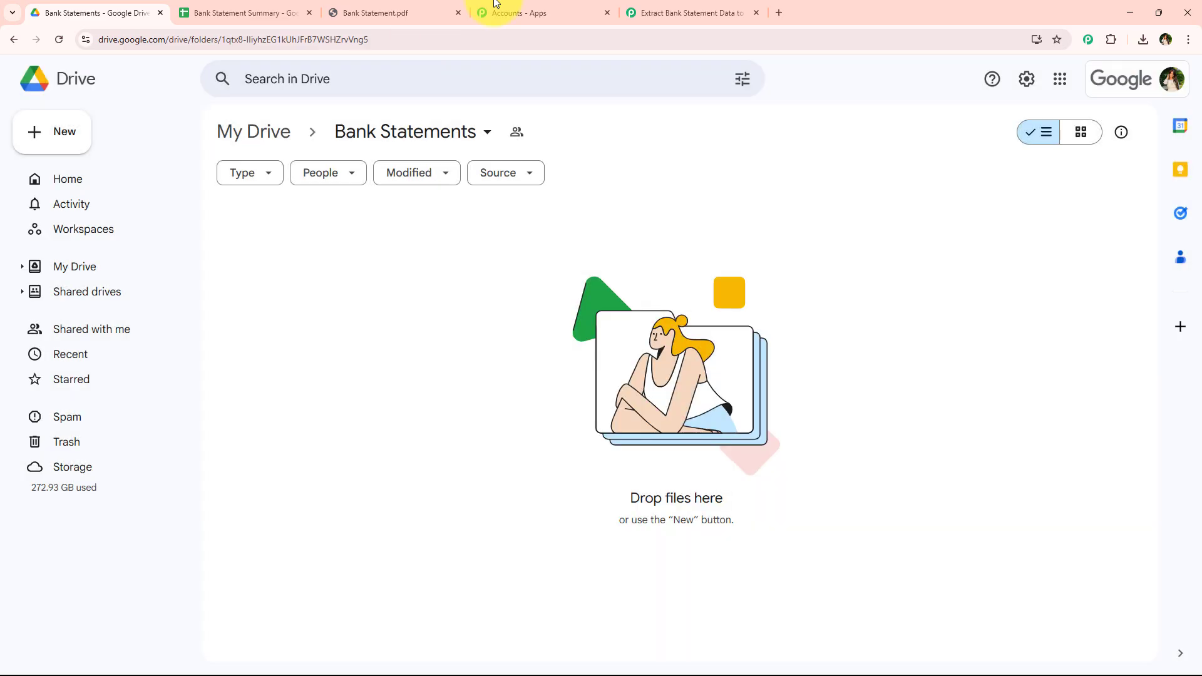
- Return to the Pabbly Connect workflow, reselect Bank Statements as the trigger's folder and check the trigger's polling interval
click(645, 13)
click(363, 301)
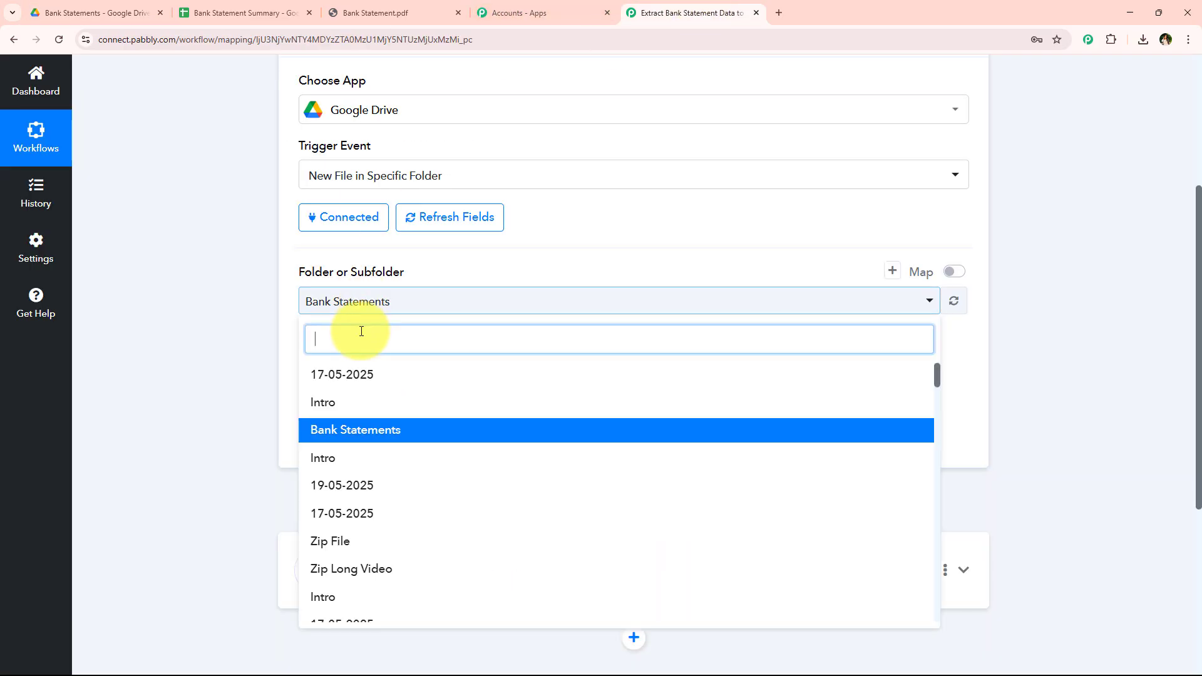
click(362, 429)
scroll(250, 315, down, 2)
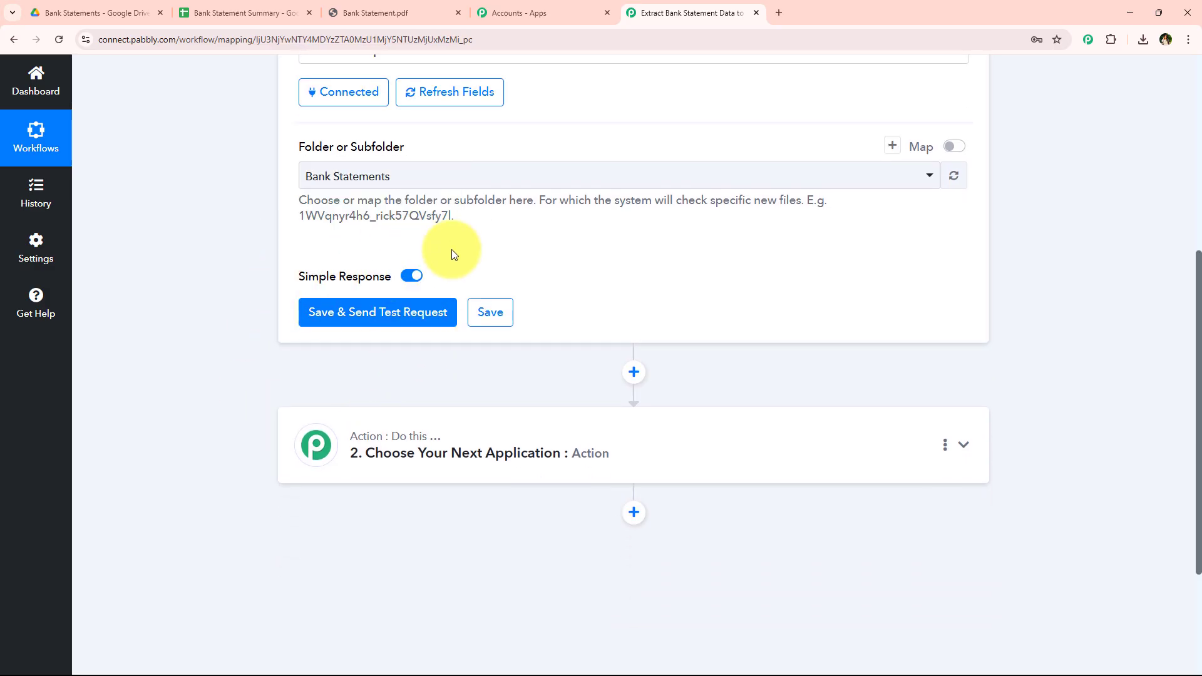
scroll(268, 318, up, 6)
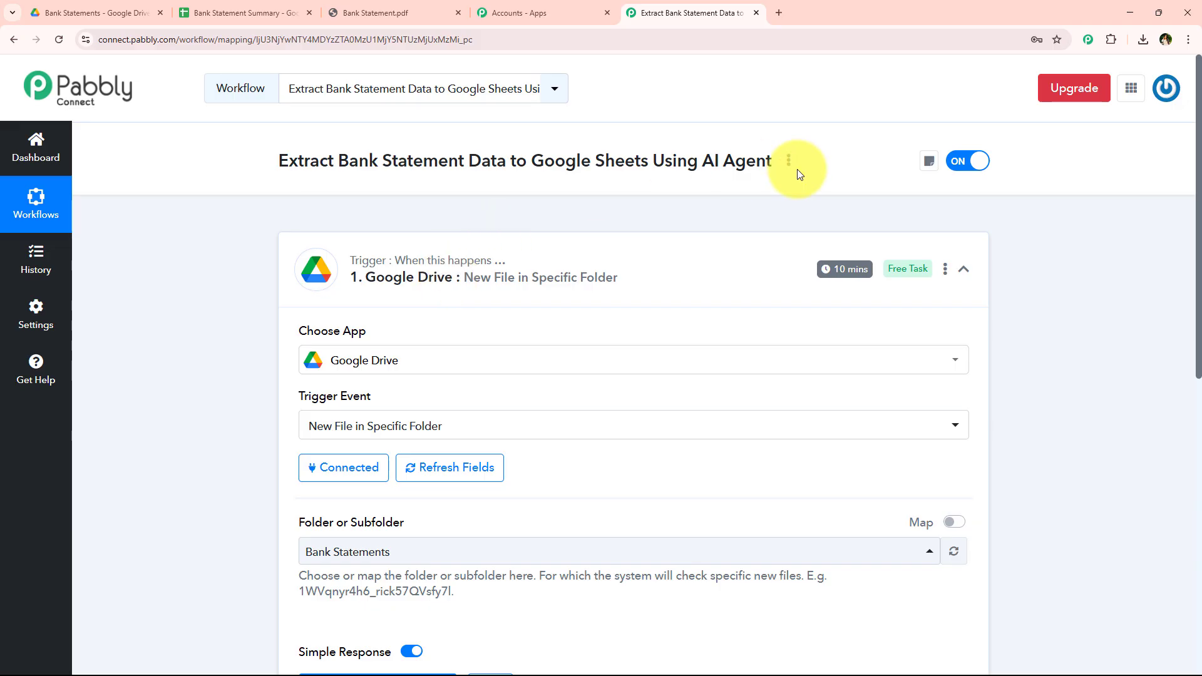
mouse_move(846, 277)
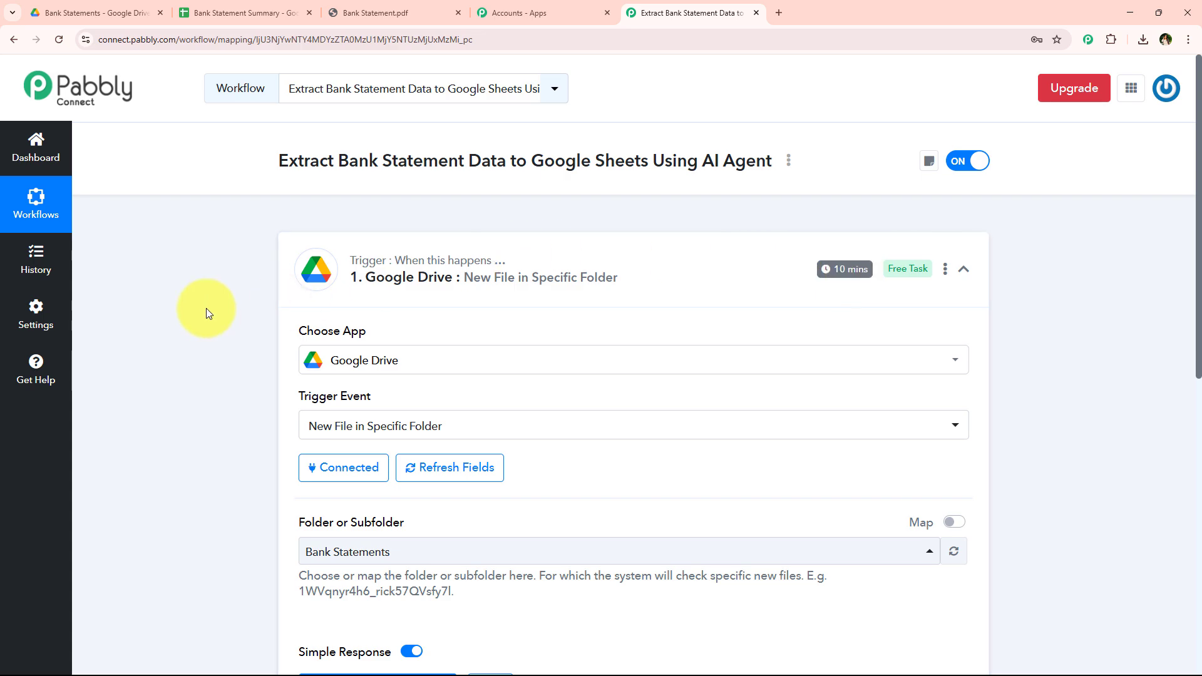
scroll(203, 306, down, 8)
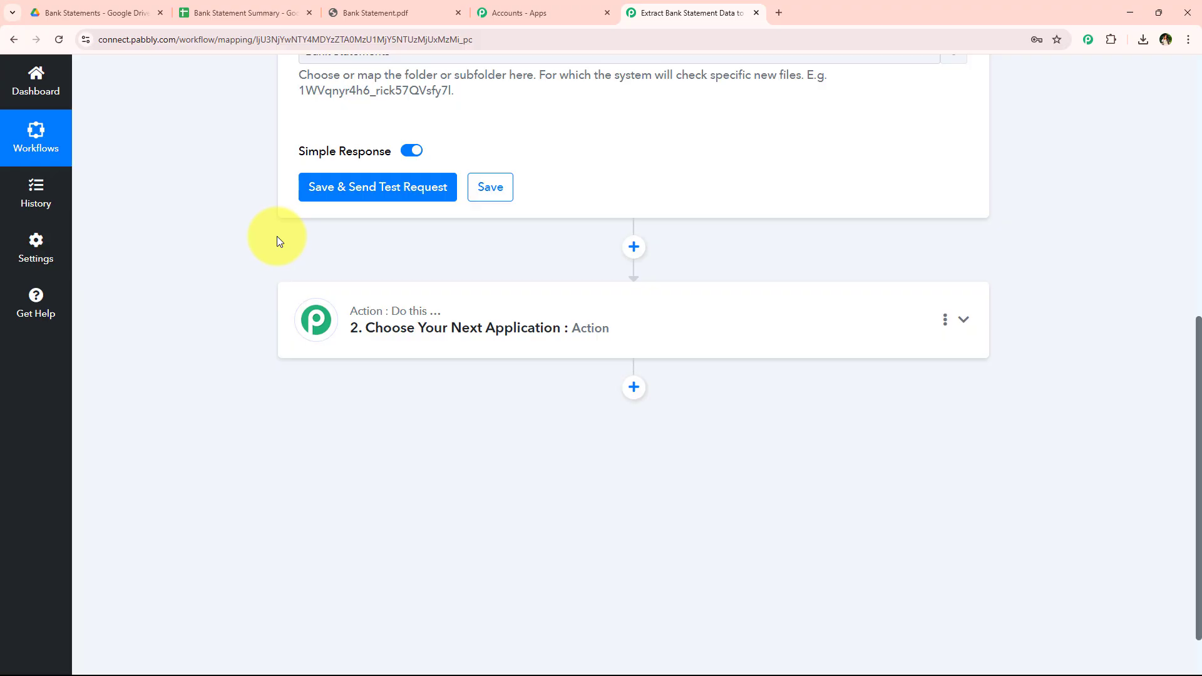
- Upload Bank Statement.pdf from the recent downloads into the Bank Statements folder in Google Drive
click(114, 8)
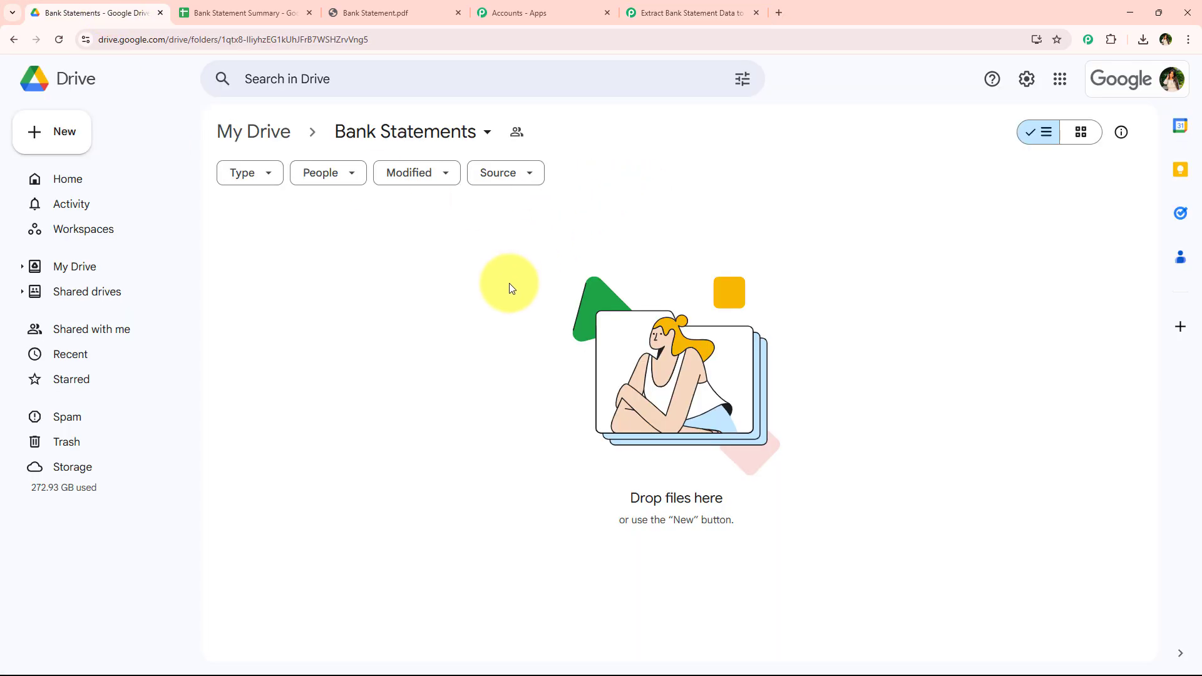
click(1142, 41)
drag(1027, 99, 423, 330)
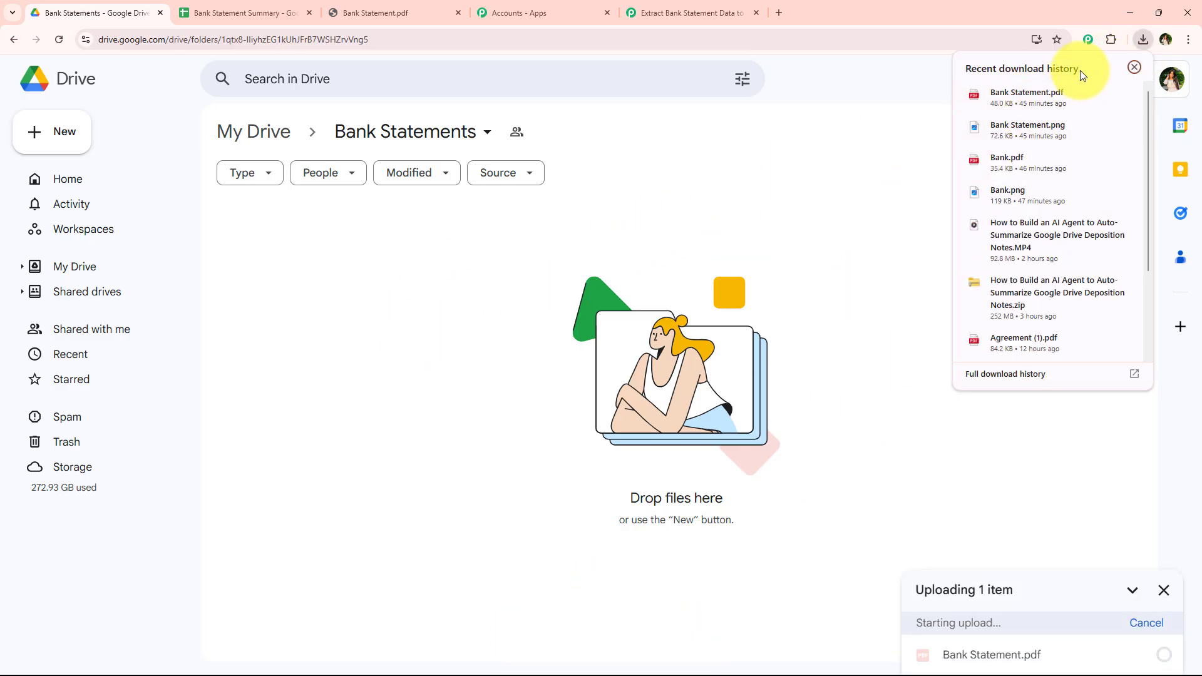
click(1133, 67)
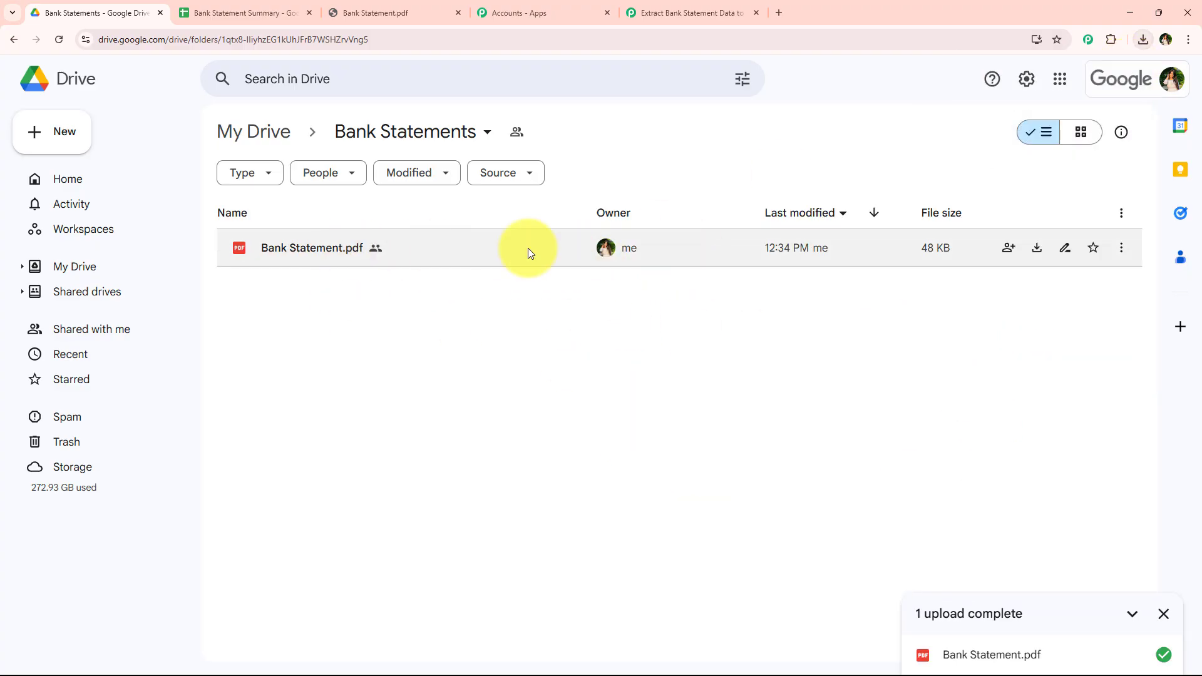
- Back in Pabbly Connect, save the trigger with a test request, review the received file details and collapse the trigger
click(666, 12)
scroll(261, 334, up, 3)
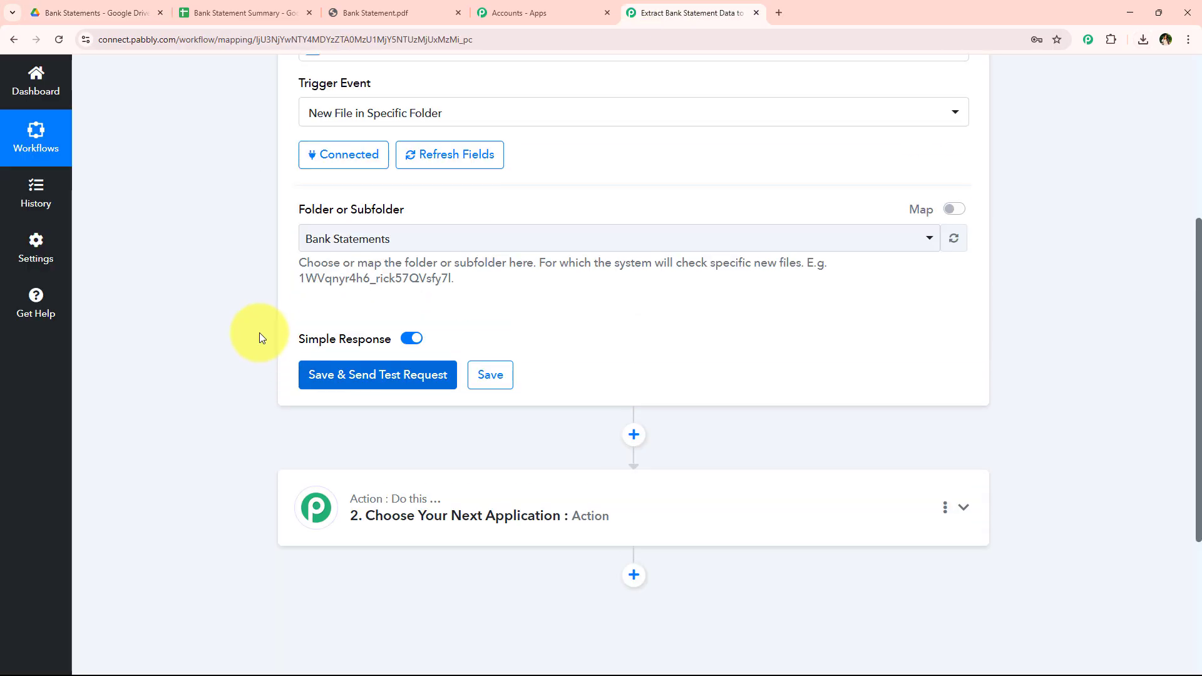
click(347, 377)
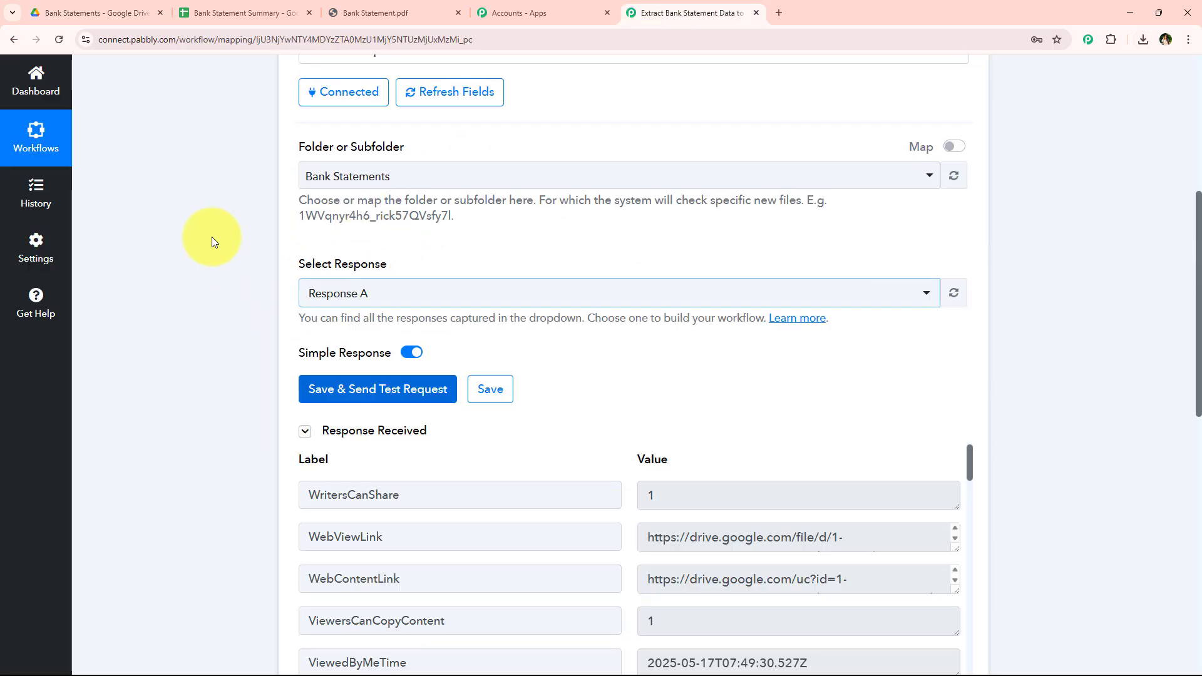
scroll(245, 282, down, 5)
scroll(247, 286, down, 1)
scroll(687, 187, down, 10)
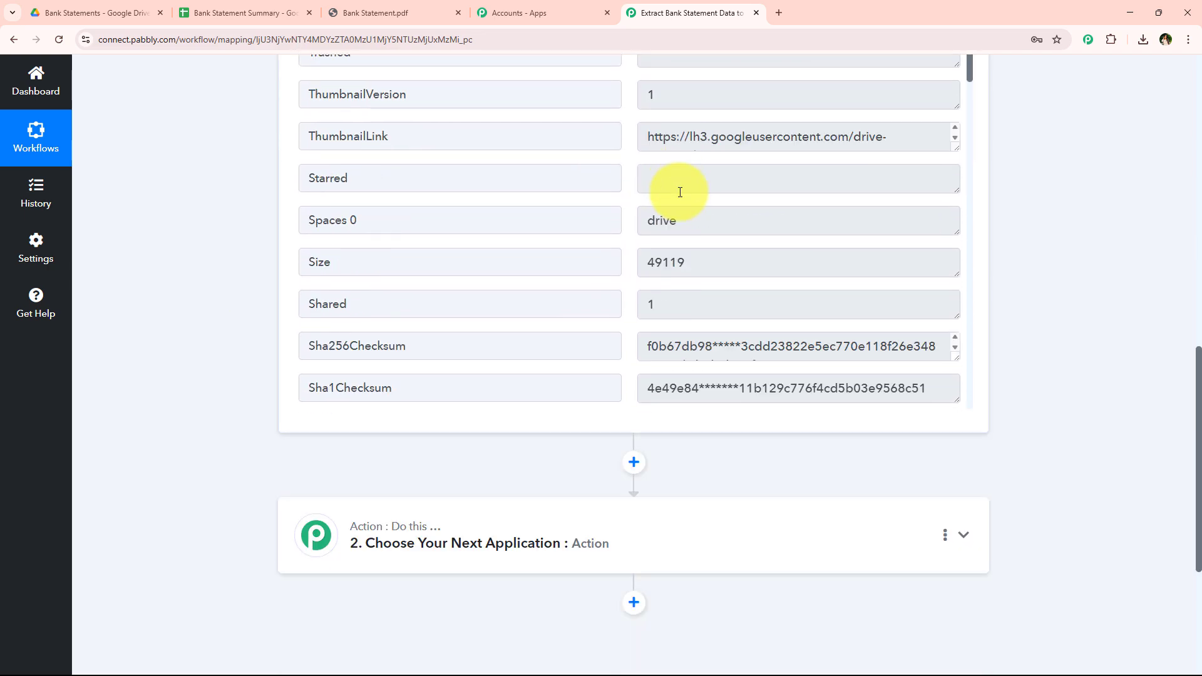
scroll(674, 208, down, 15)
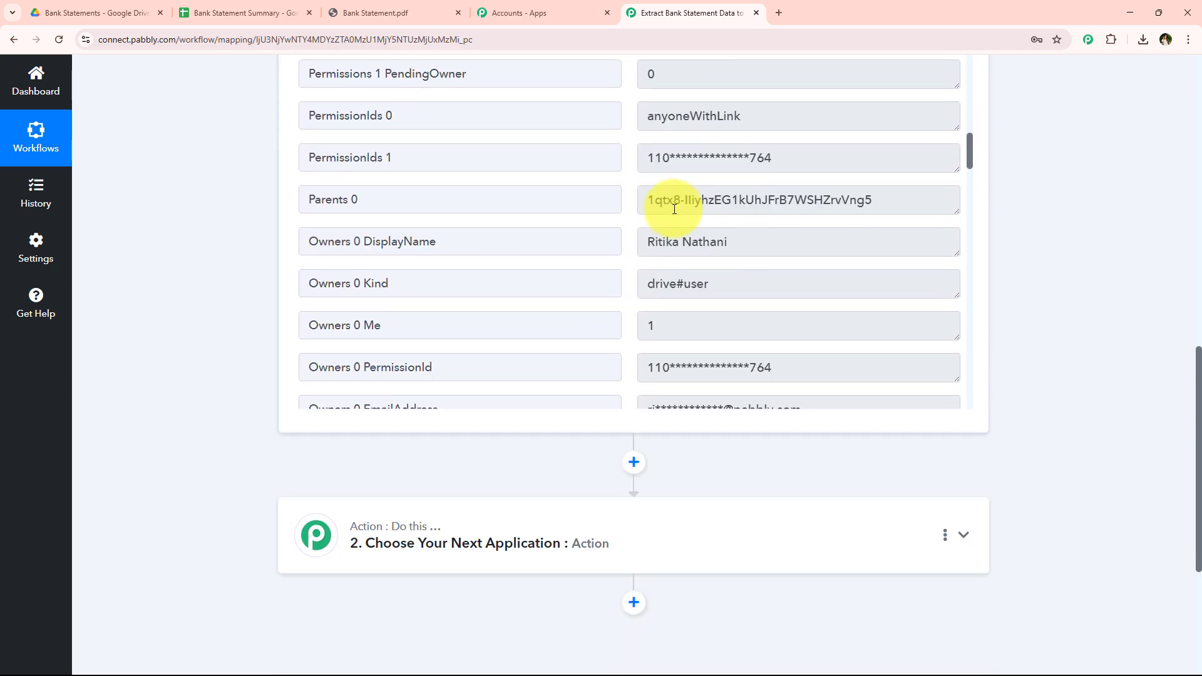
scroll(247, 335, up, 15)
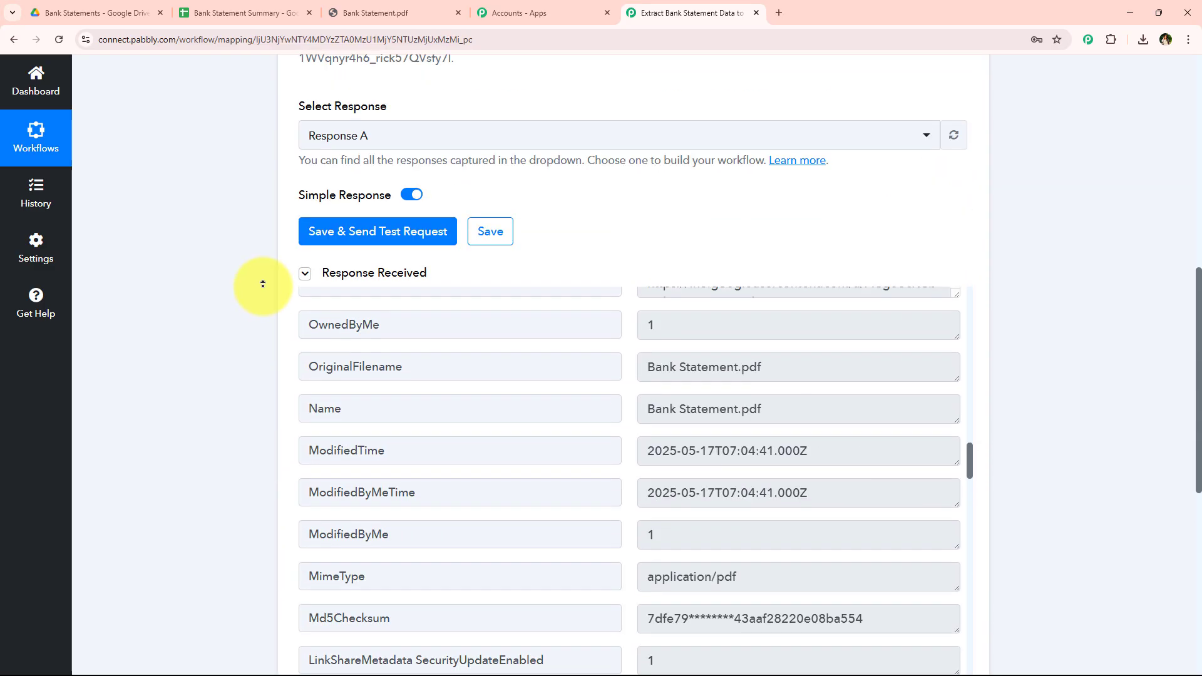
click(670, 287)
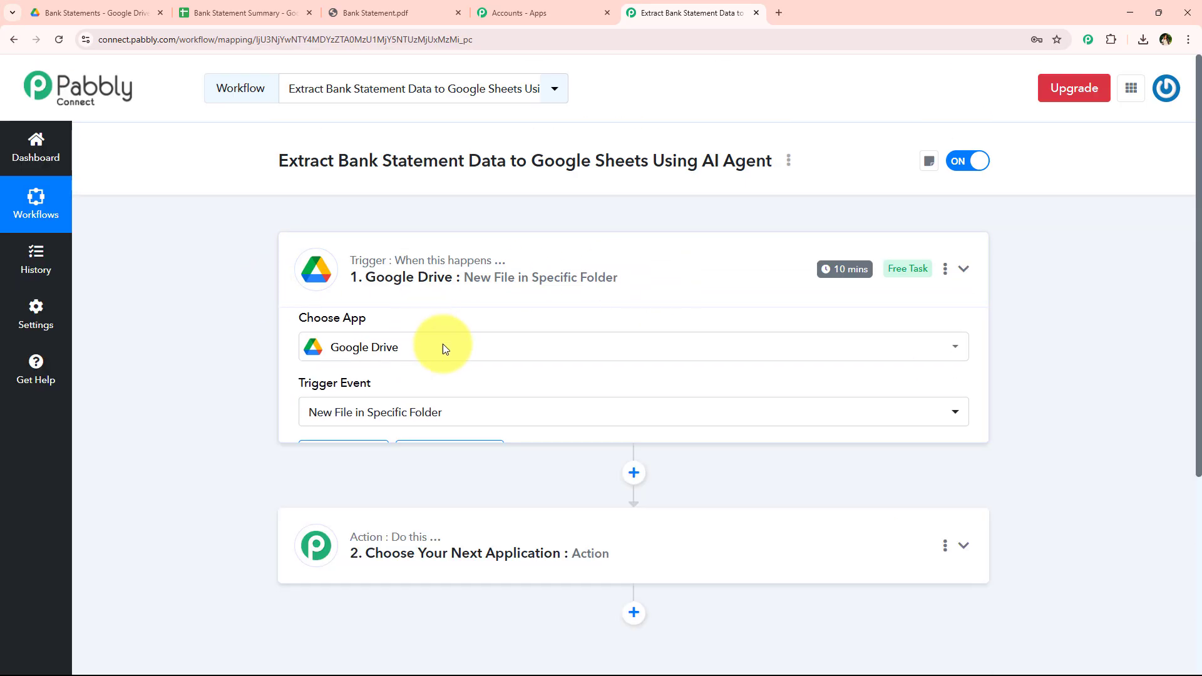
- Review the Google Drive trigger's time setting and close it without changing the interval
click(115, 13)
click(688, 13)
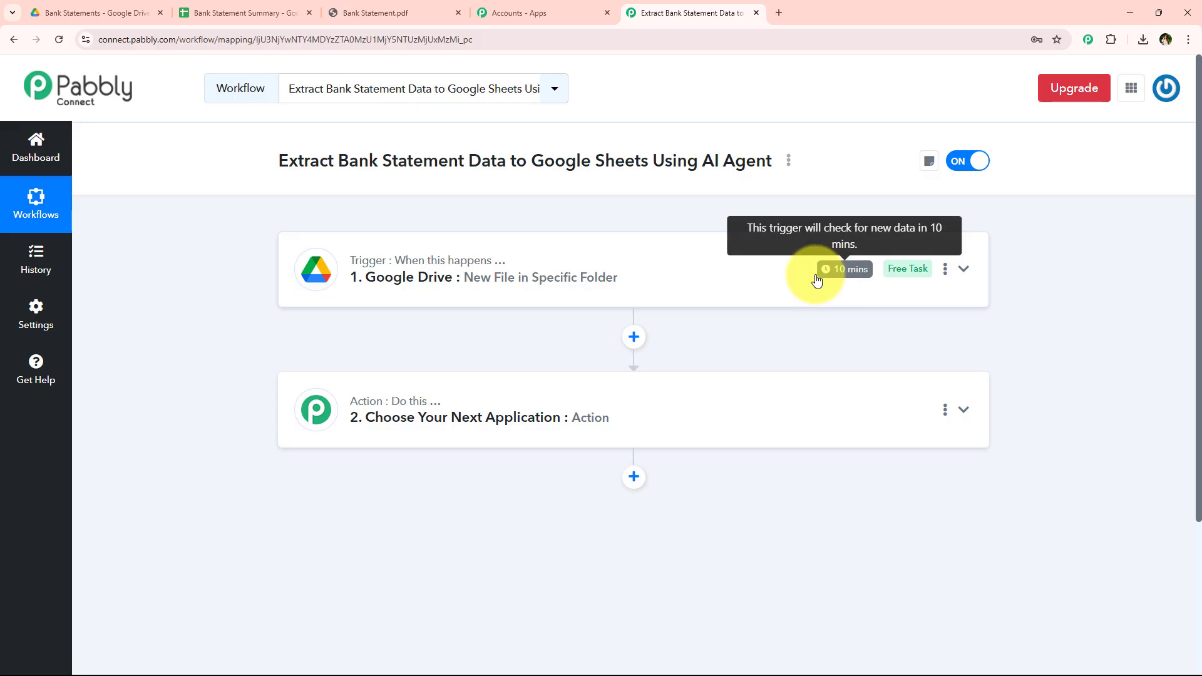
click(944, 269)
click(927, 348)
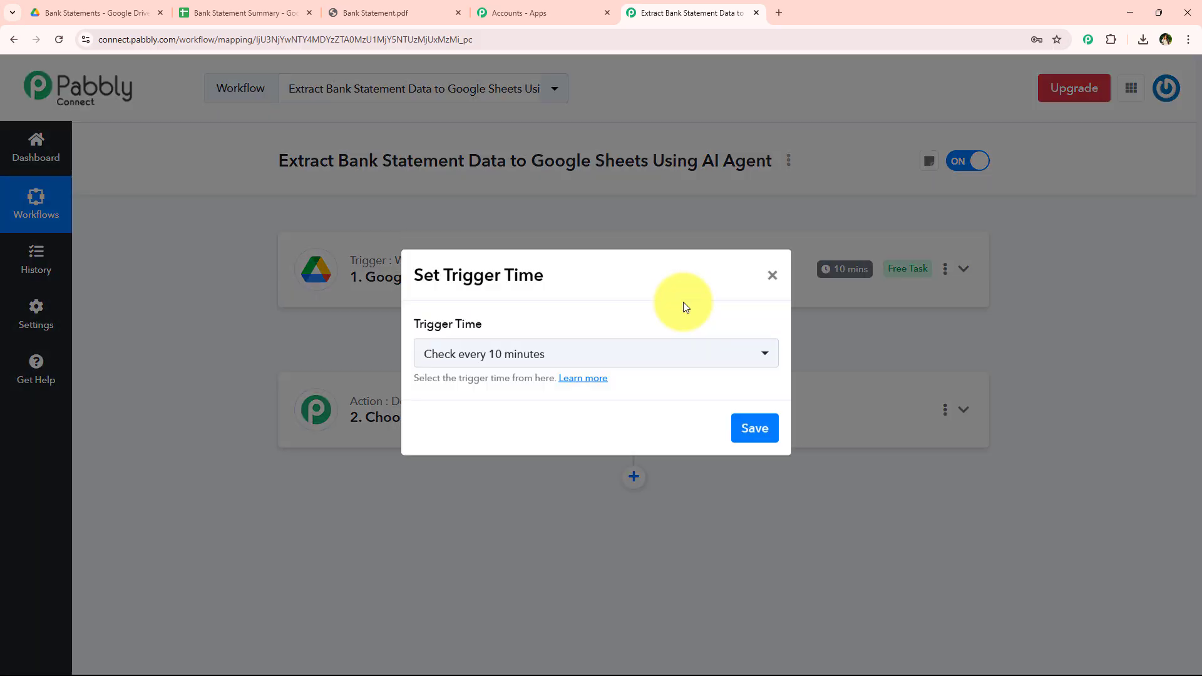
click(773, 289)
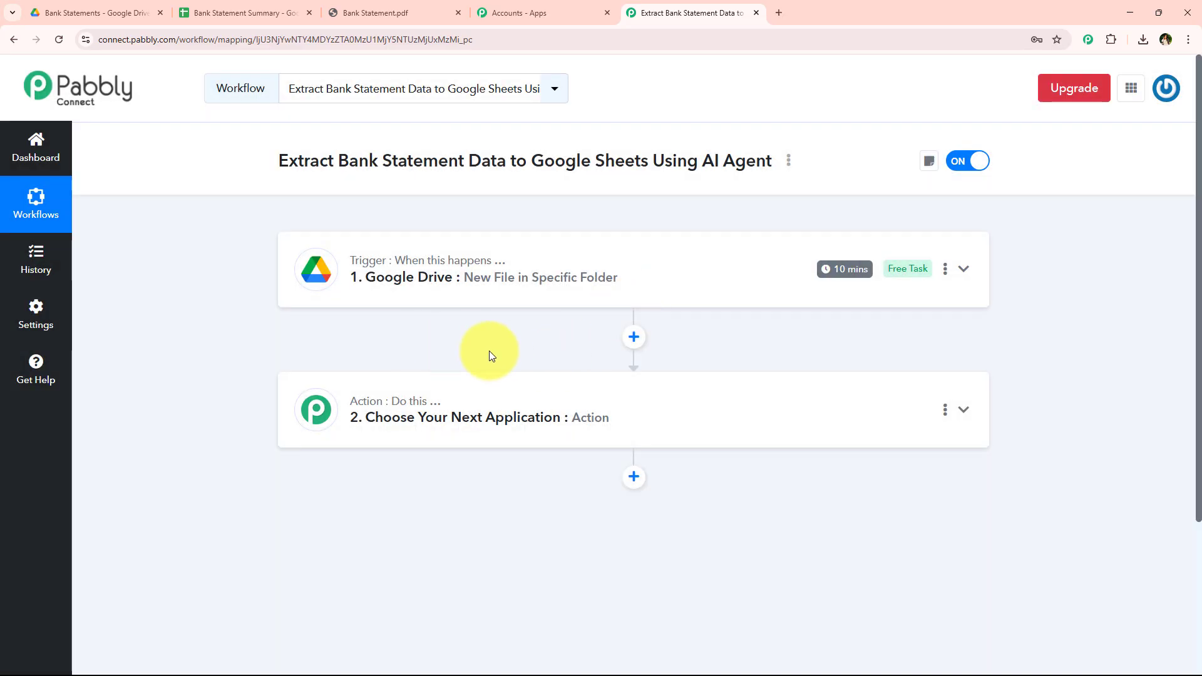
- Set the second step's action to OpenAI (ChatGPT, DALL-E, Whisper) with the event Extract Content from PDF/Image
click(439, 427)
scroll(206, 360, up, 3)
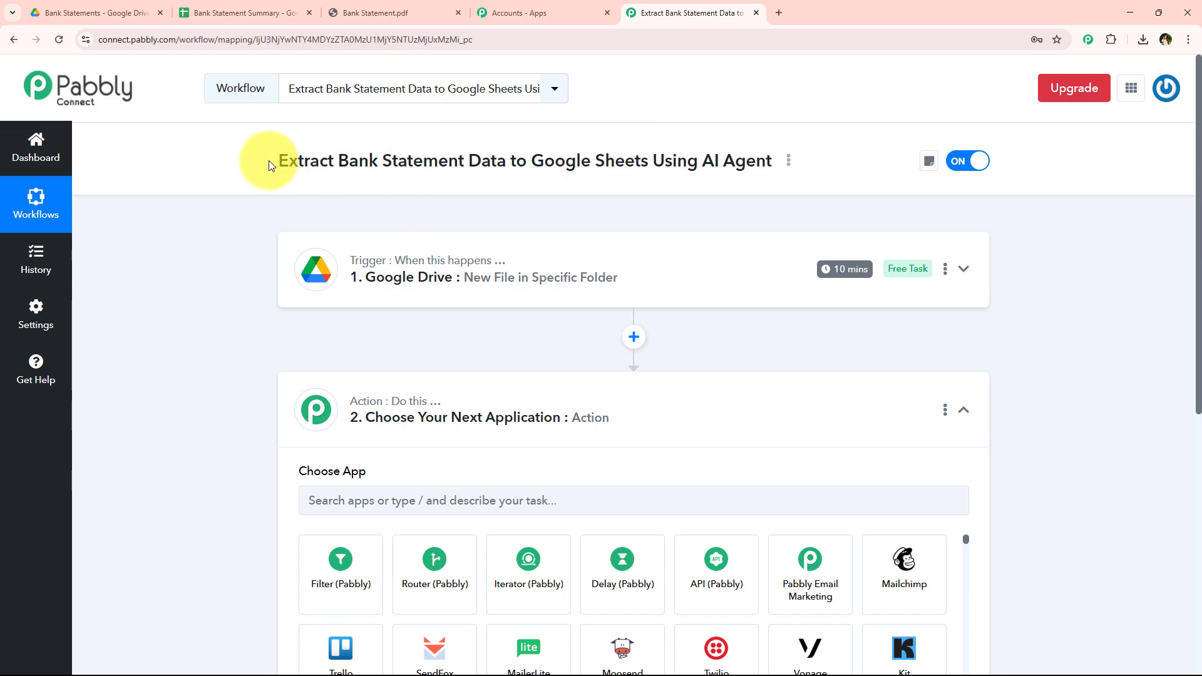
drag(263, 161, 511, 162)
key(ctrl+c)
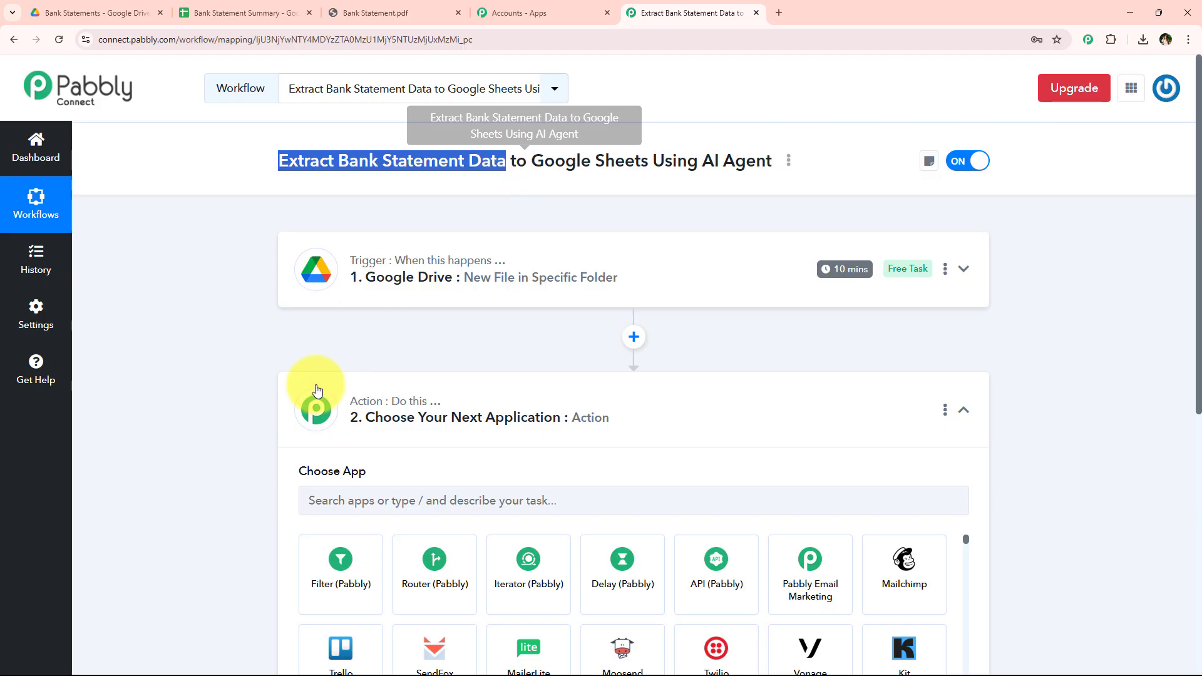
scroll(394, 405, down, 3)
click(443, 311)
text(O)
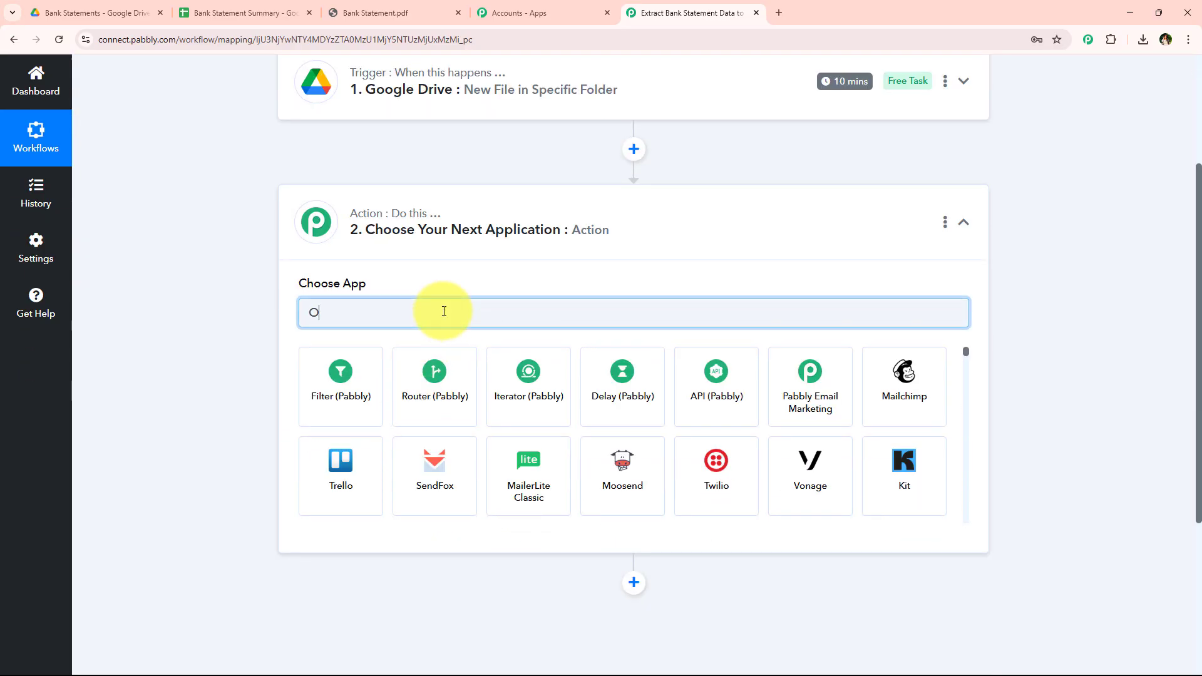
text(pen)
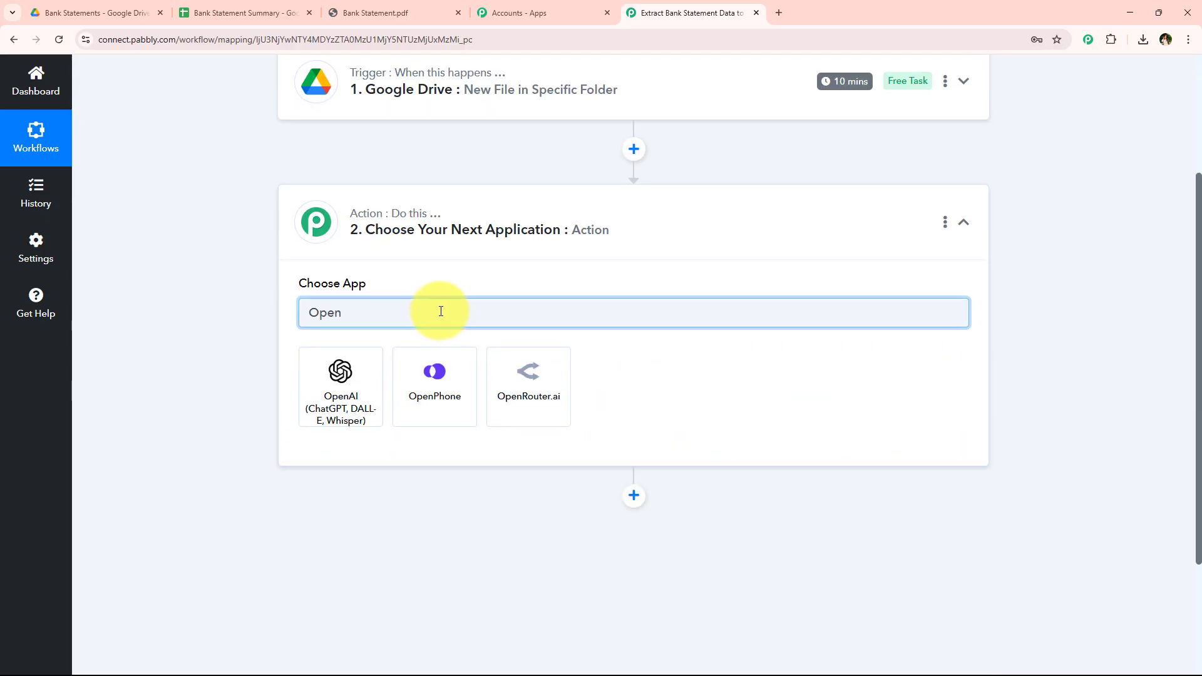
click(333, 394)
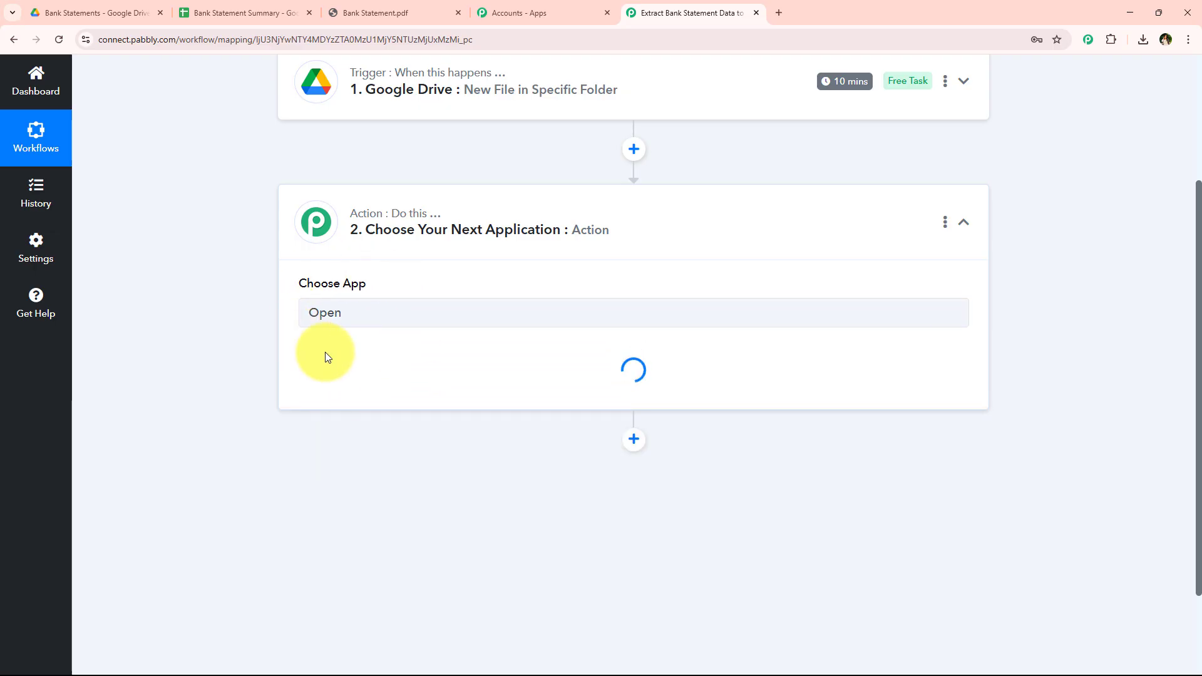
click(346, 371)
text(ext)
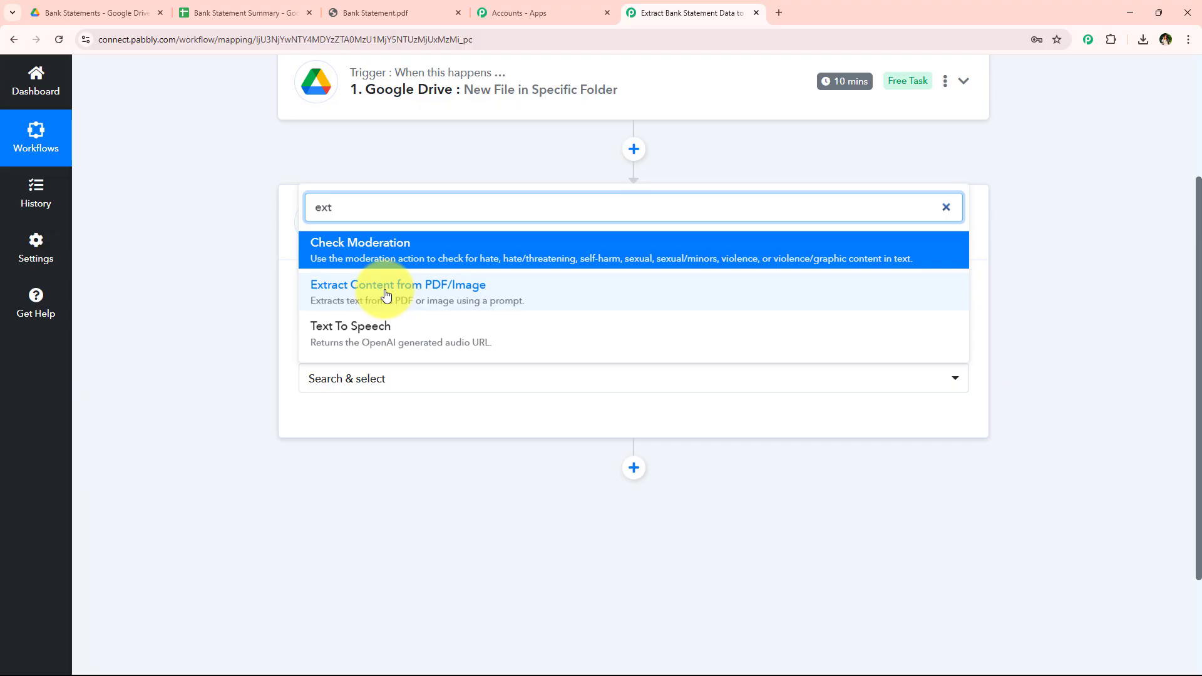
click(385, 293)
- Start a new connection for the OpenAI action, review its token instructions and open the OpenAI API Keys page
click(362, 431)
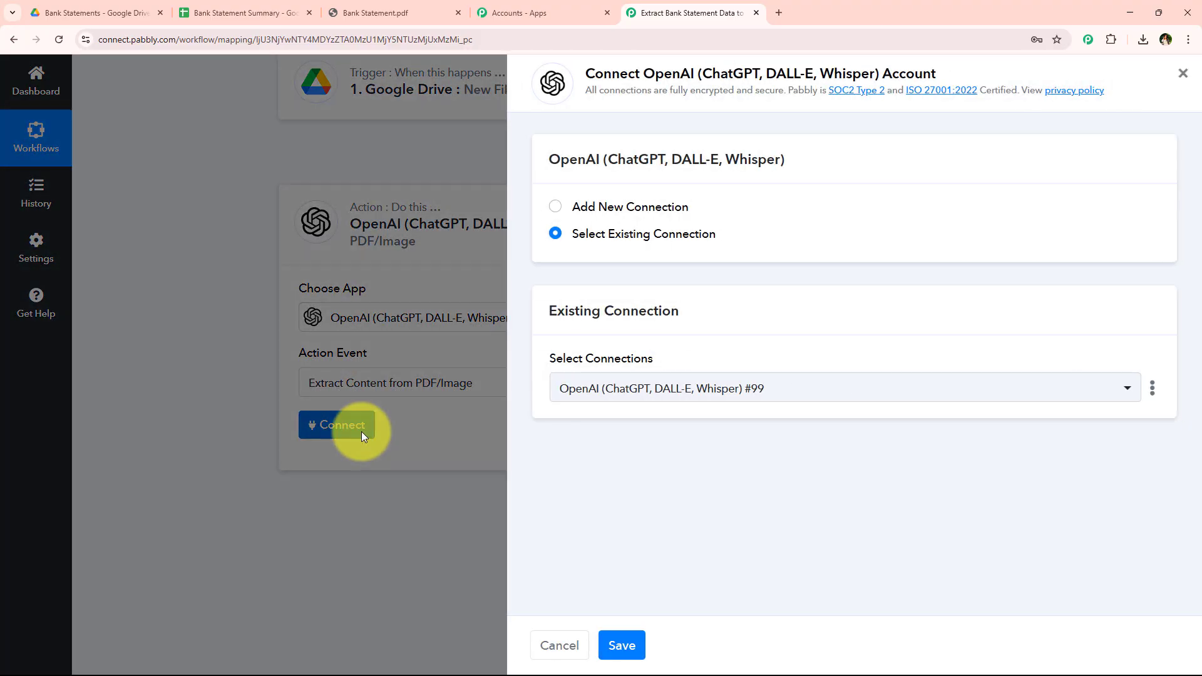
click(648, 215)
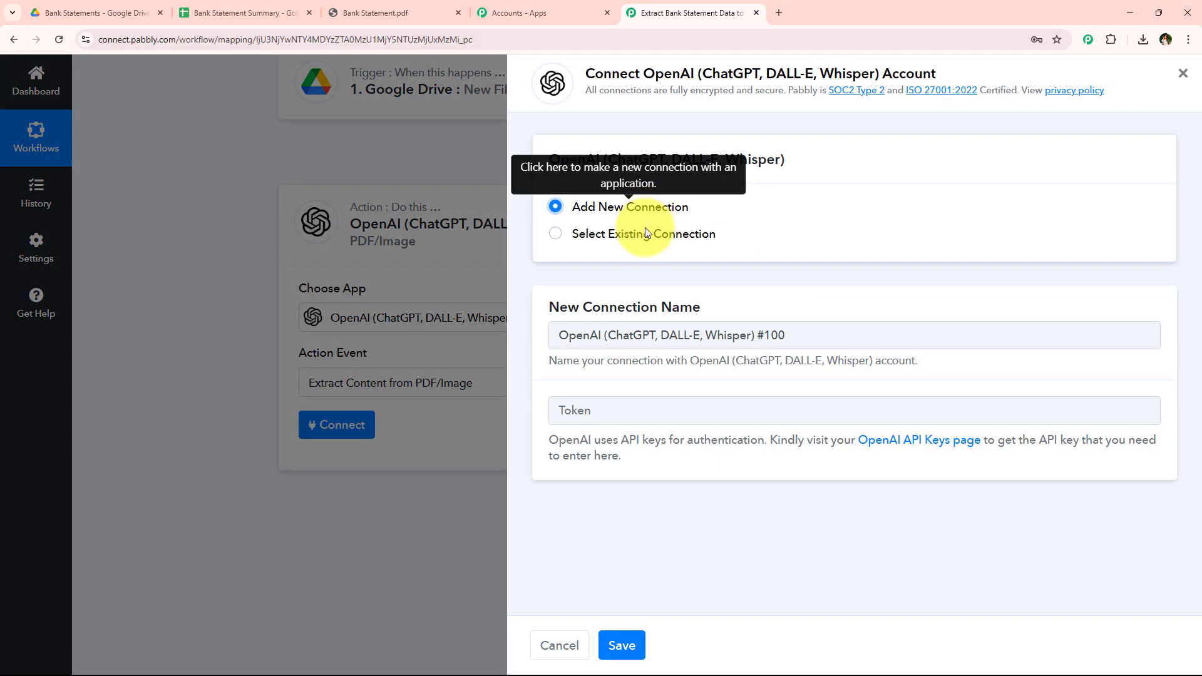
click(643, 231)
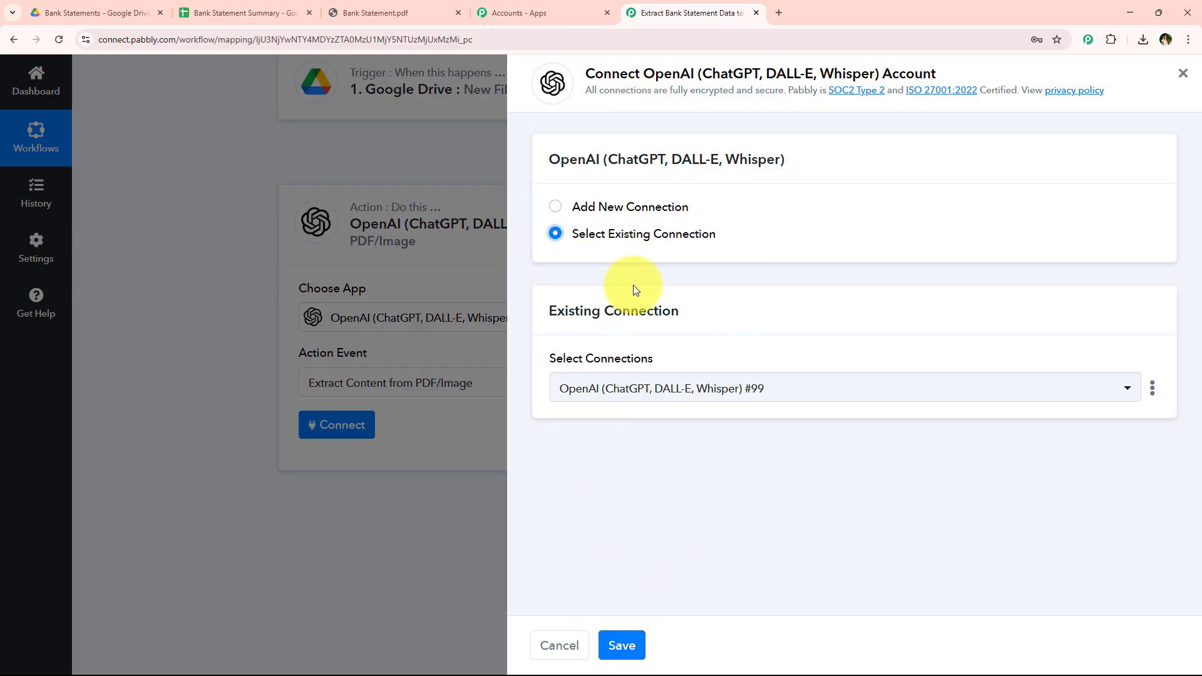
click(651, 207)
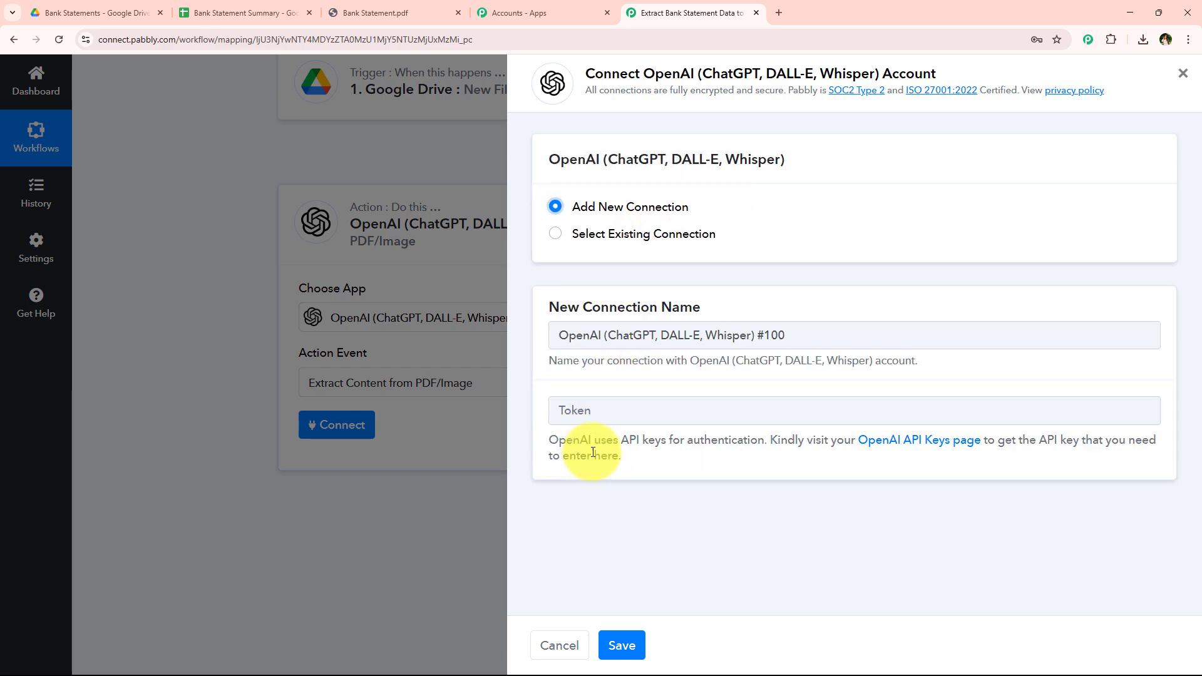
drag(536, 437, 636, 457)
click(636, 455)
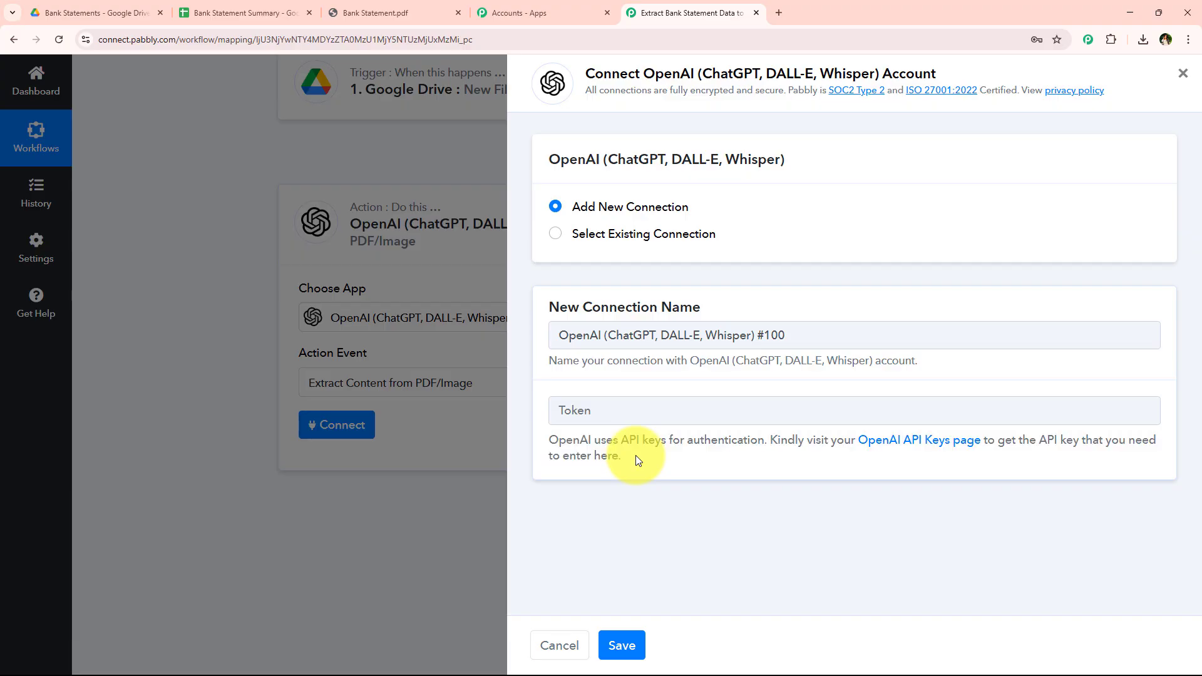
drag(795, 442, 980, 453)
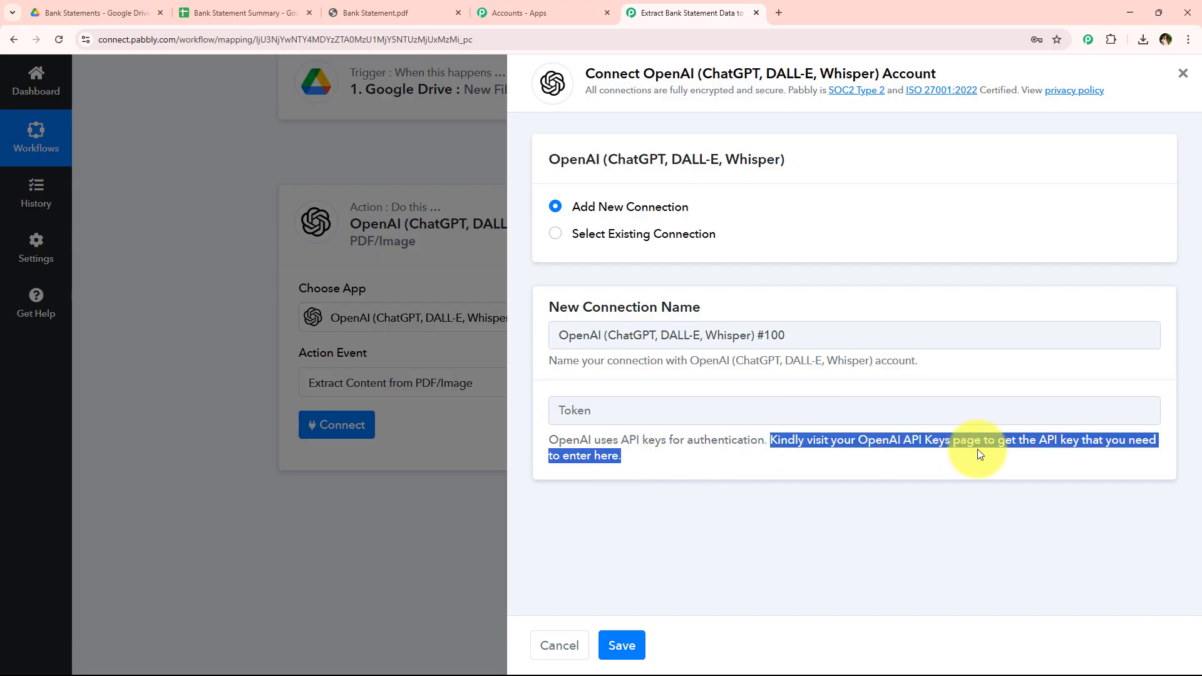
click(1025, 473)
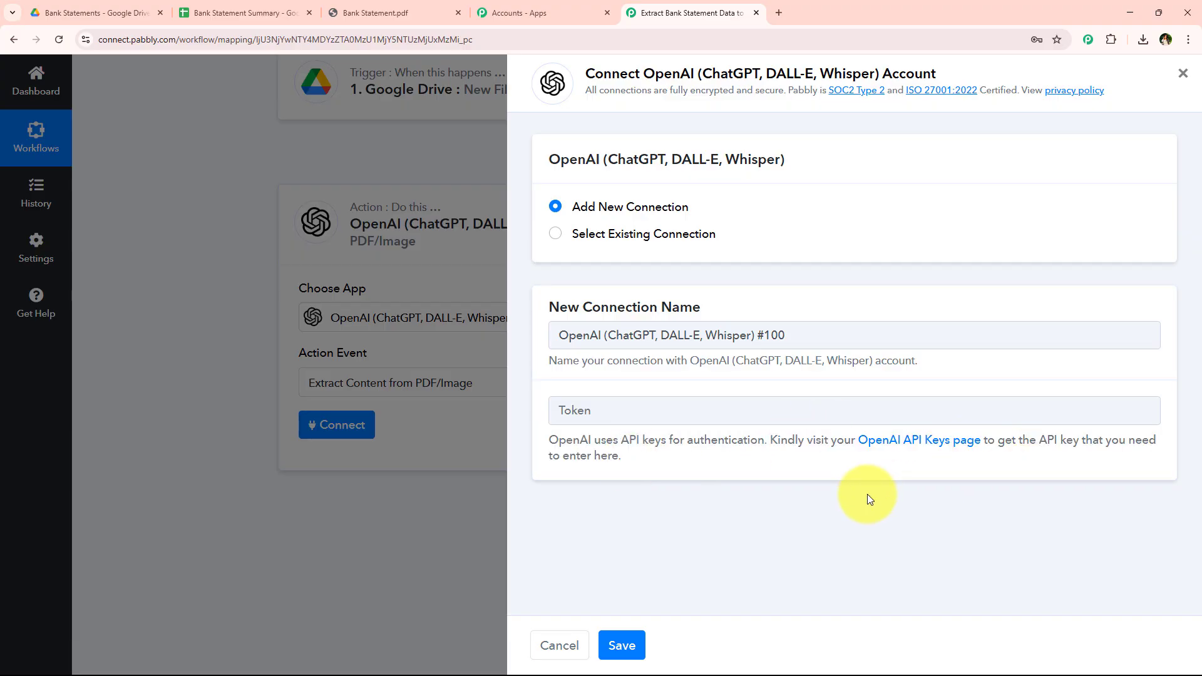
click(901, 442)
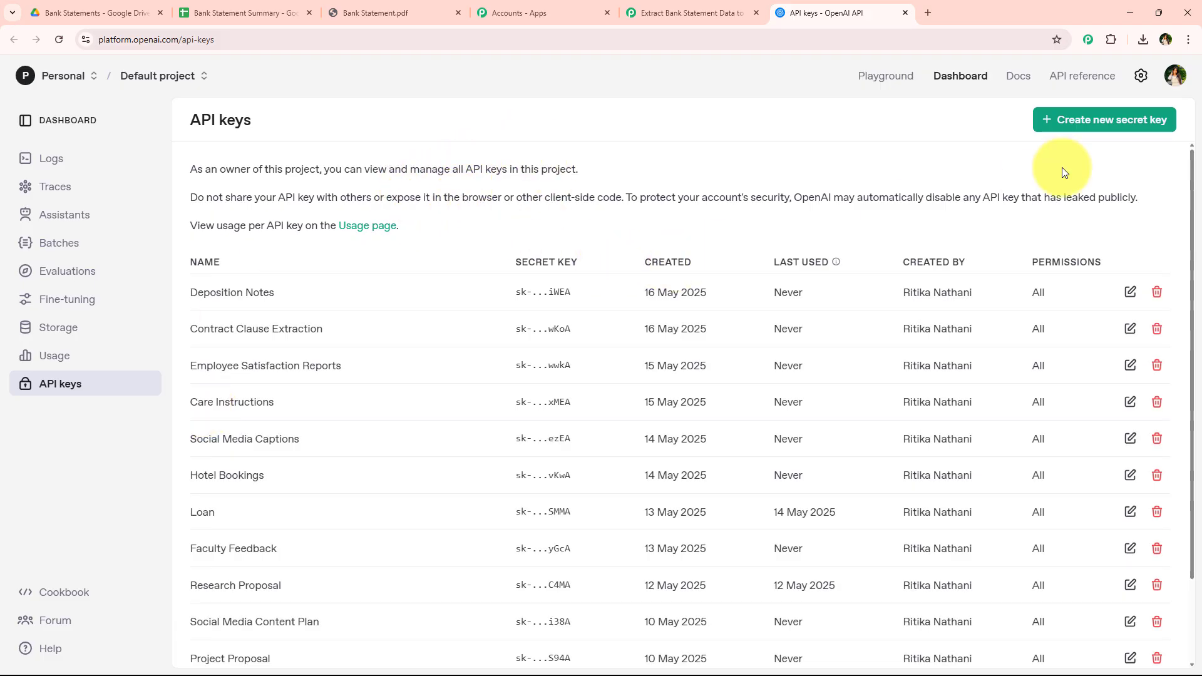
- Create an OpenAI secret key named Extract Bank Statement Data in the Default project and copy it
click(1087, 124)
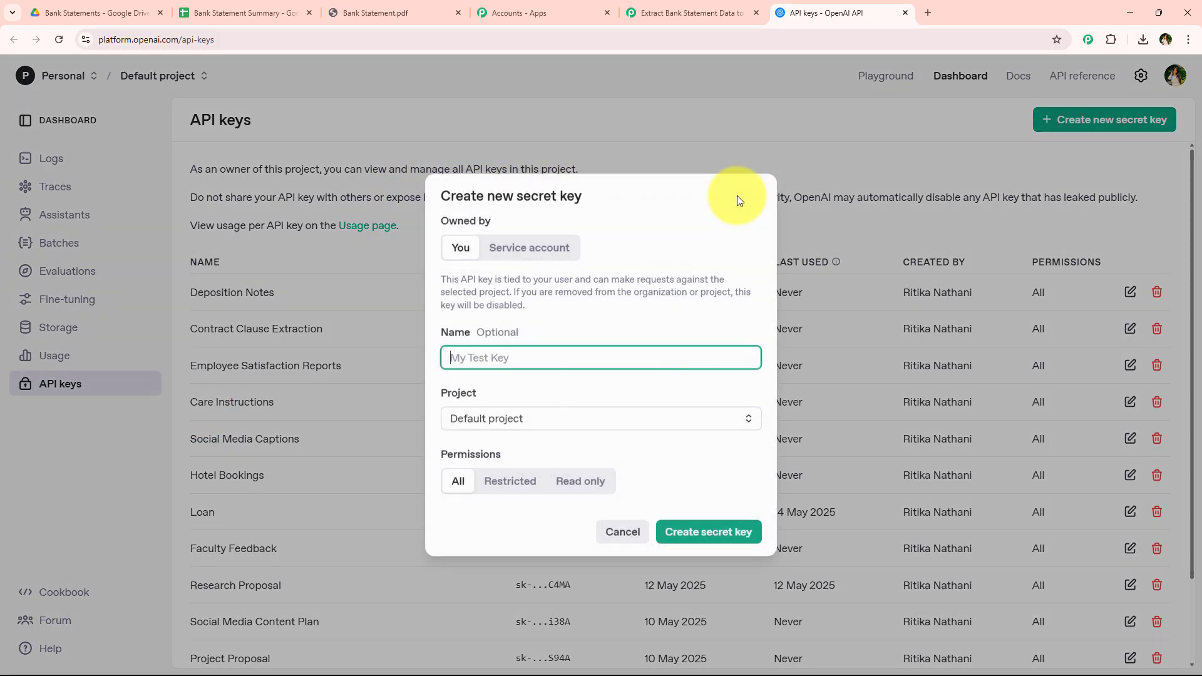
key(ctrl+v)
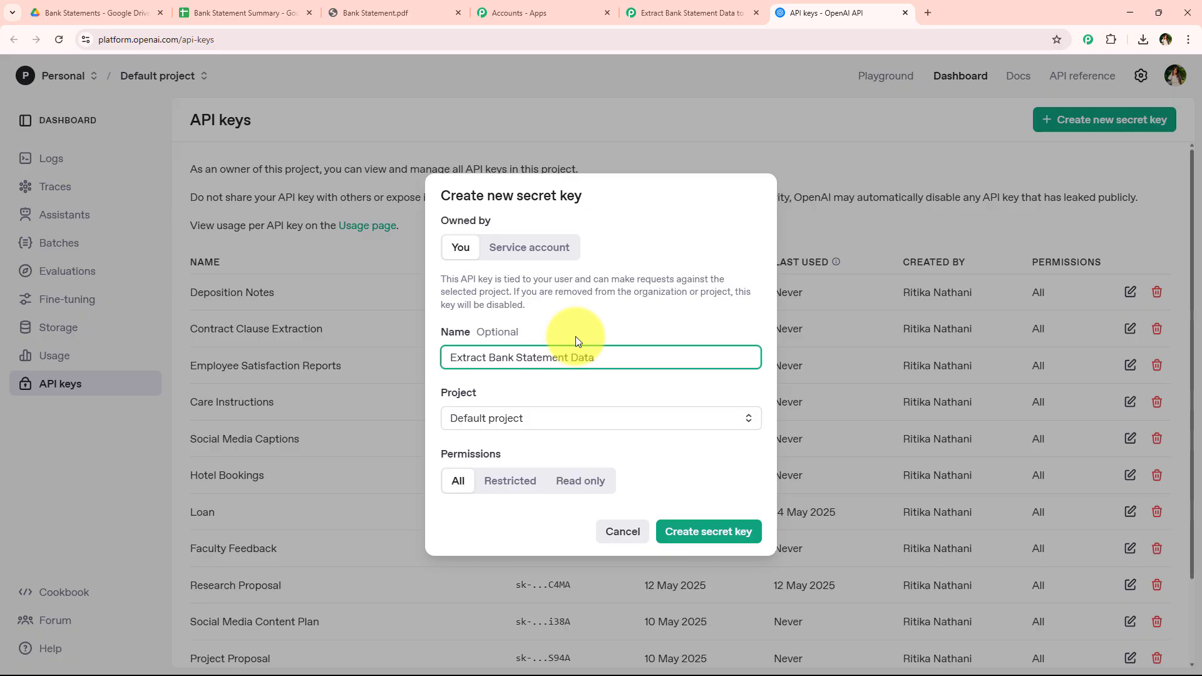
click(510, 418)
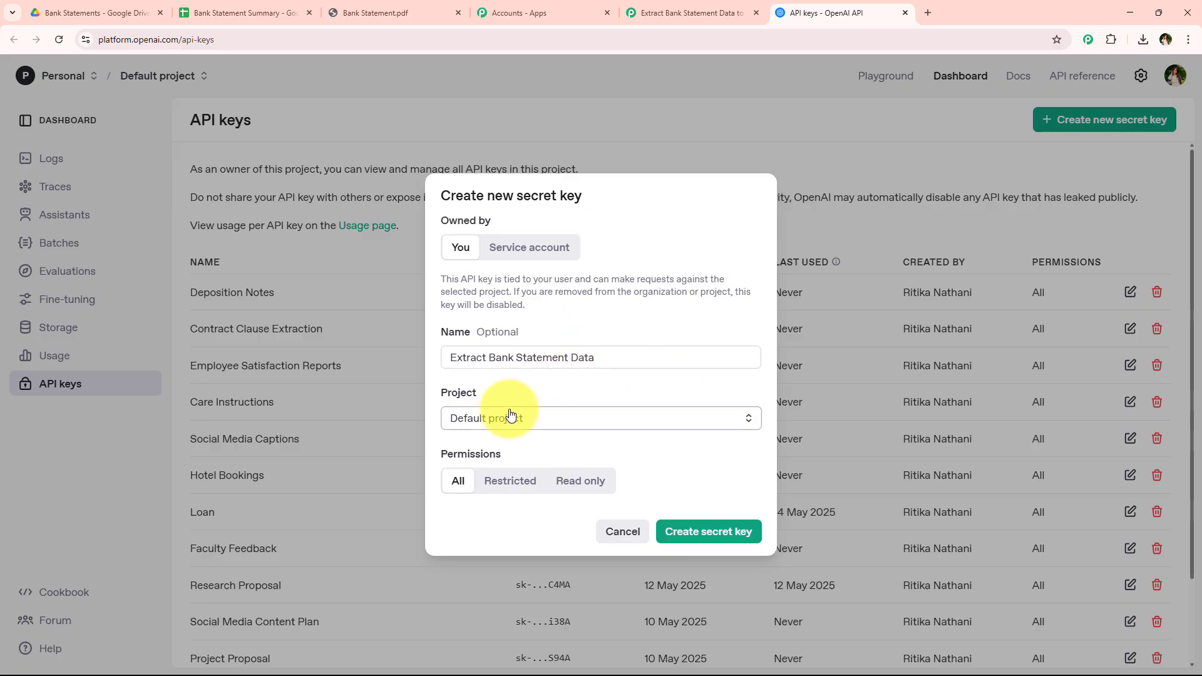
click(522, 448)
click(710, 533)
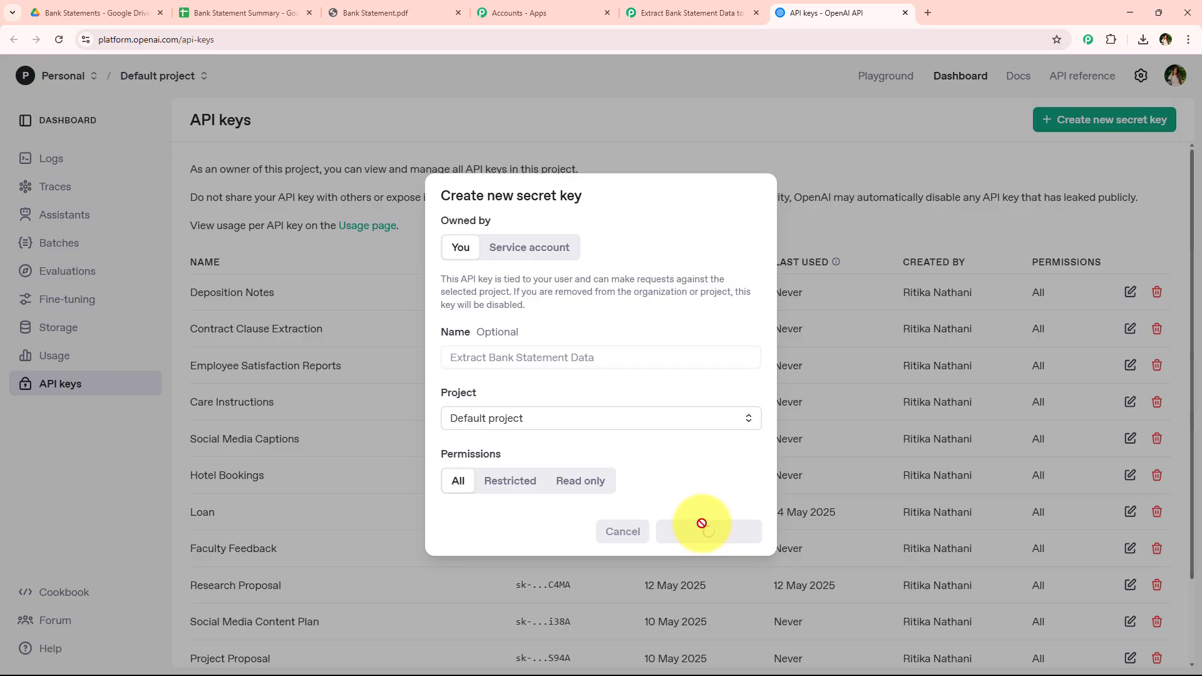
click(720, 379)
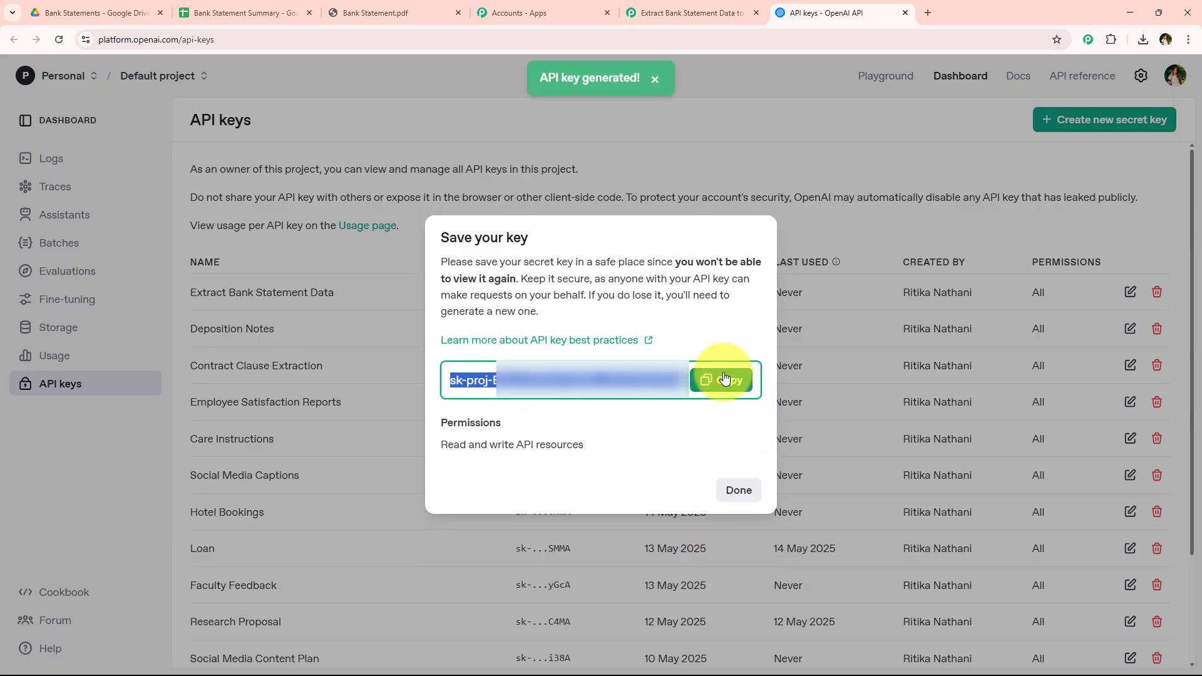
click(738, 490)
- Back in the Pabbly Connect workflow, paste the API key into the Token field and save the new OpenAI connection
click(750, 11)
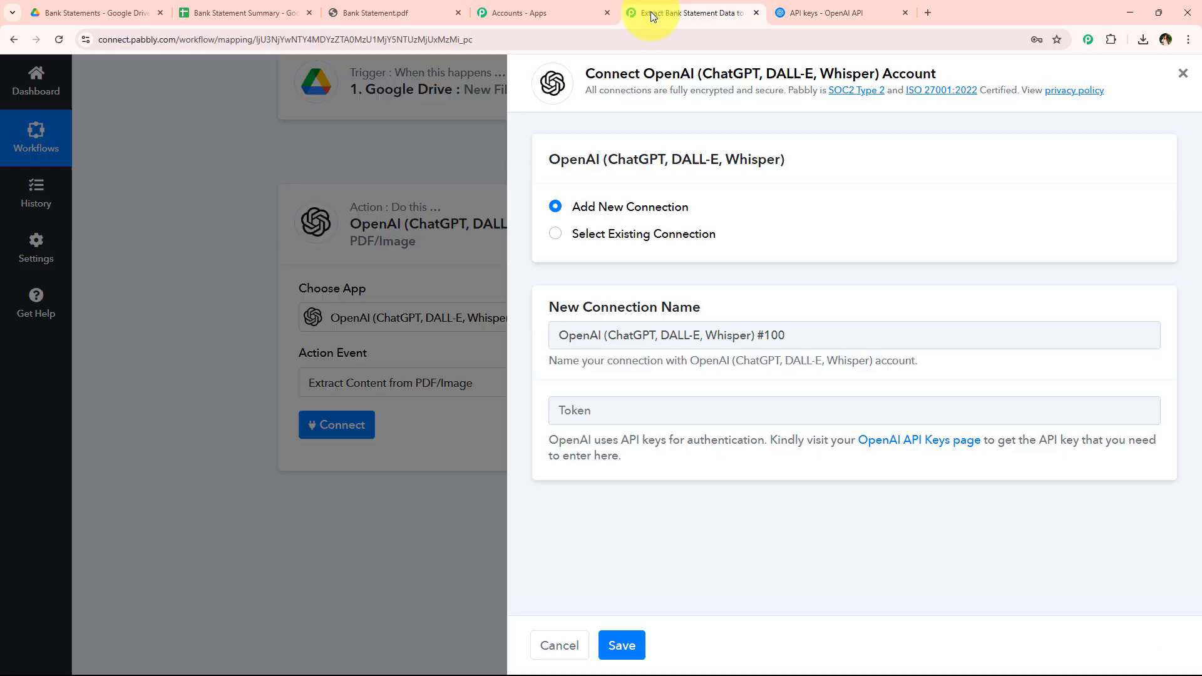
right_click(669, 410)
click(720, 273)
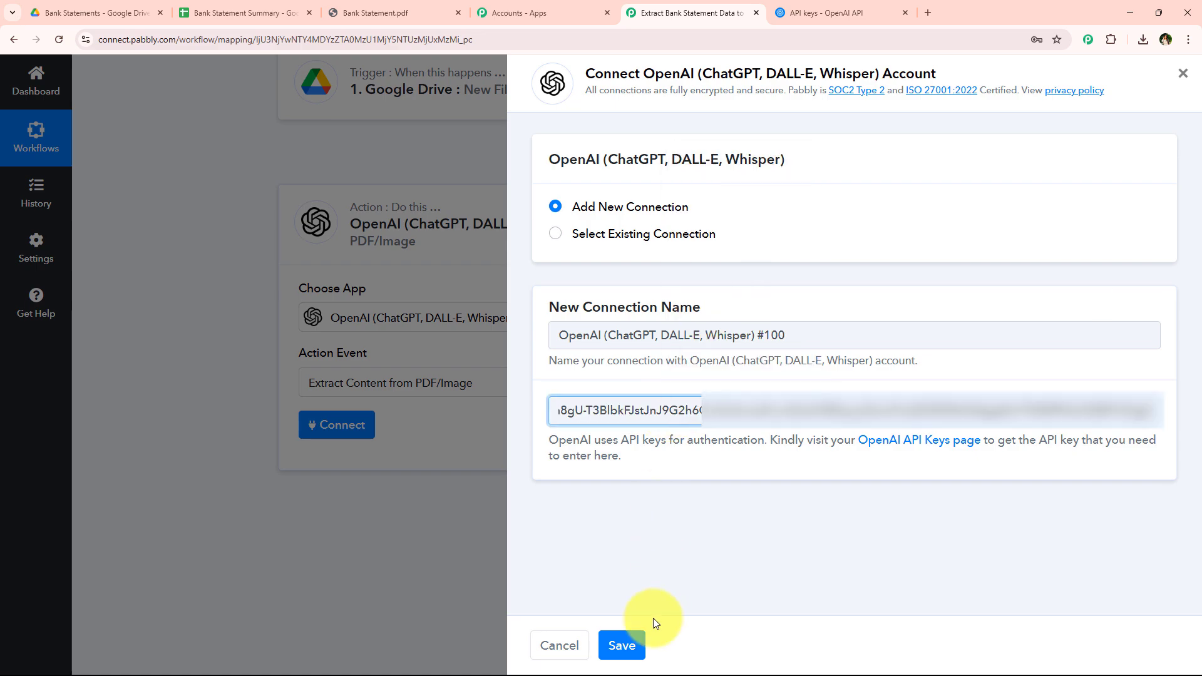
click(634, 644)
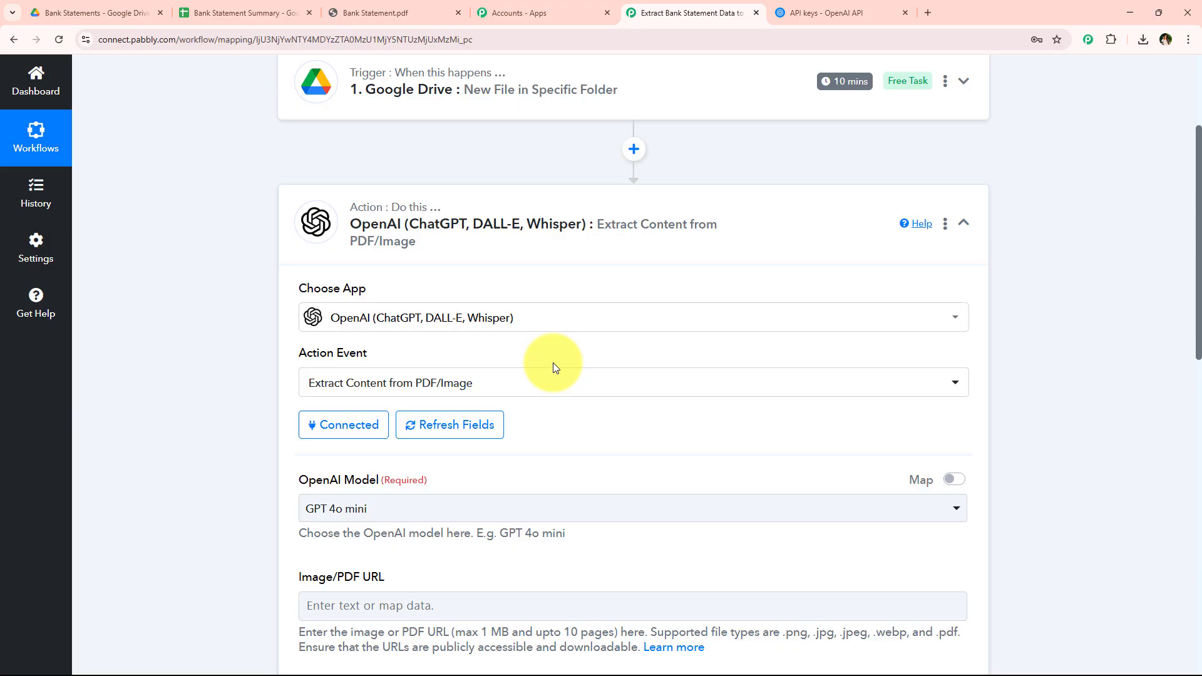
- Set the OpenAI Model of the Extract Content from PDF/Image action to GPT 4o mini
scroll(554, 358, down, 2)
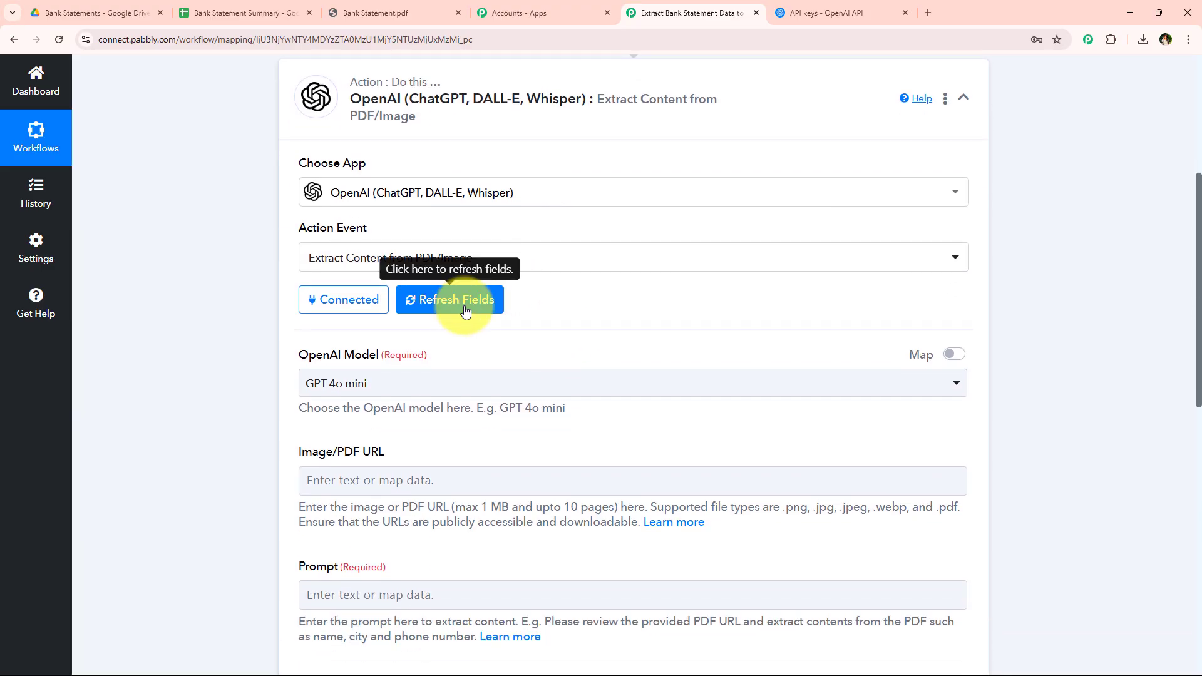
scroll(268, 309, down, 2)
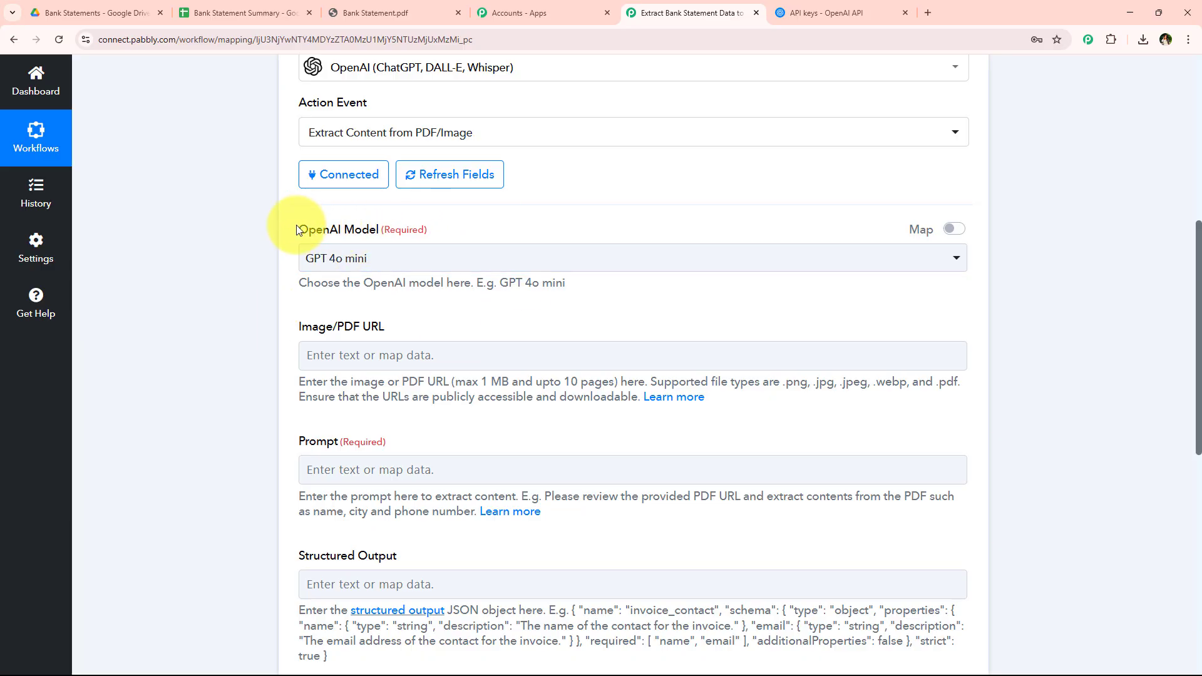
click(311, 259)
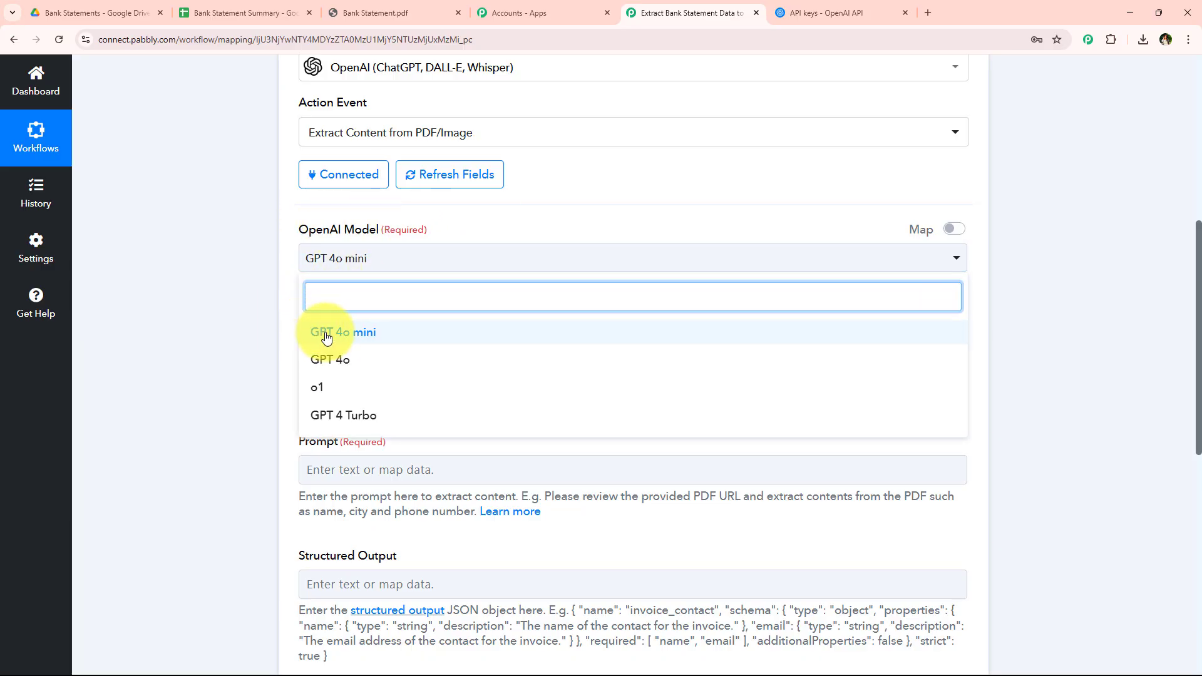
click(332, 339)
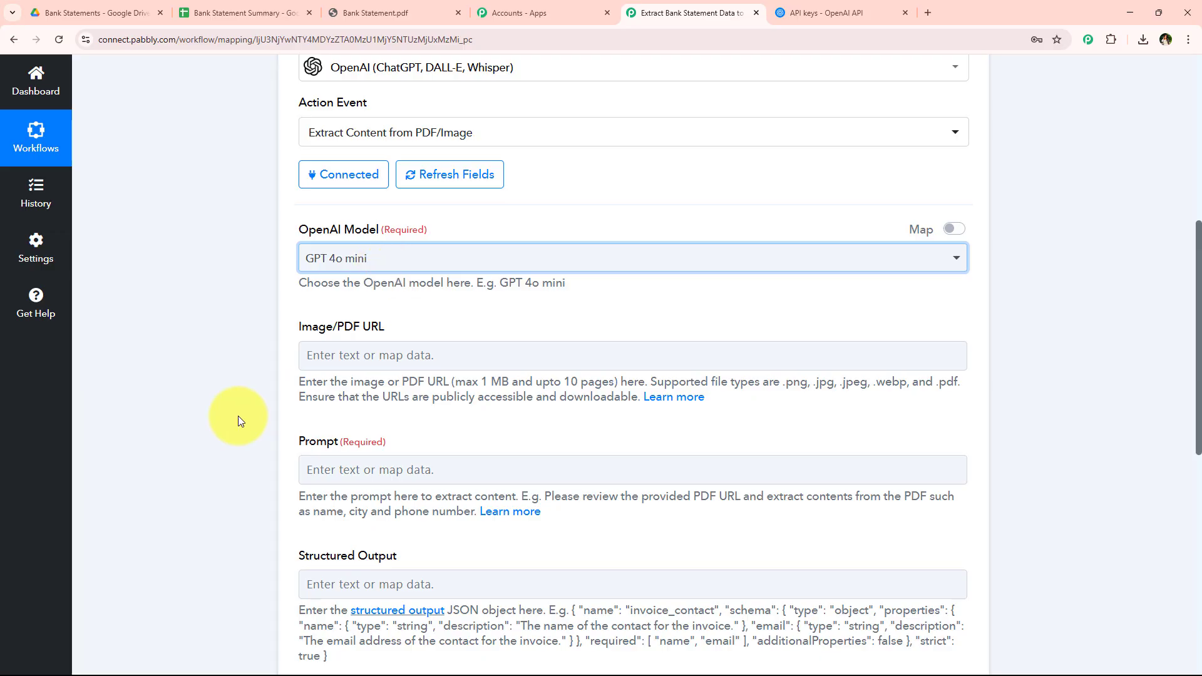
- Map the Image/PDF URL to the WebContentLink value from the Google Drive trigger
scroll(238, 415, down, 1)
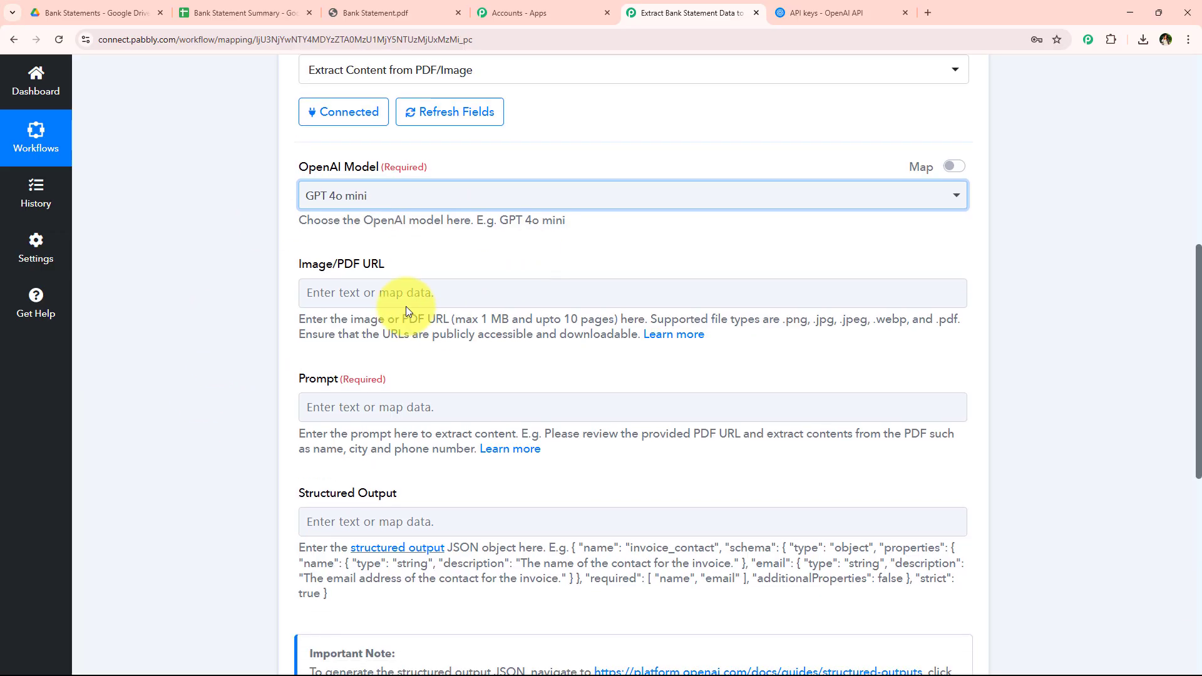
click(451, 303)
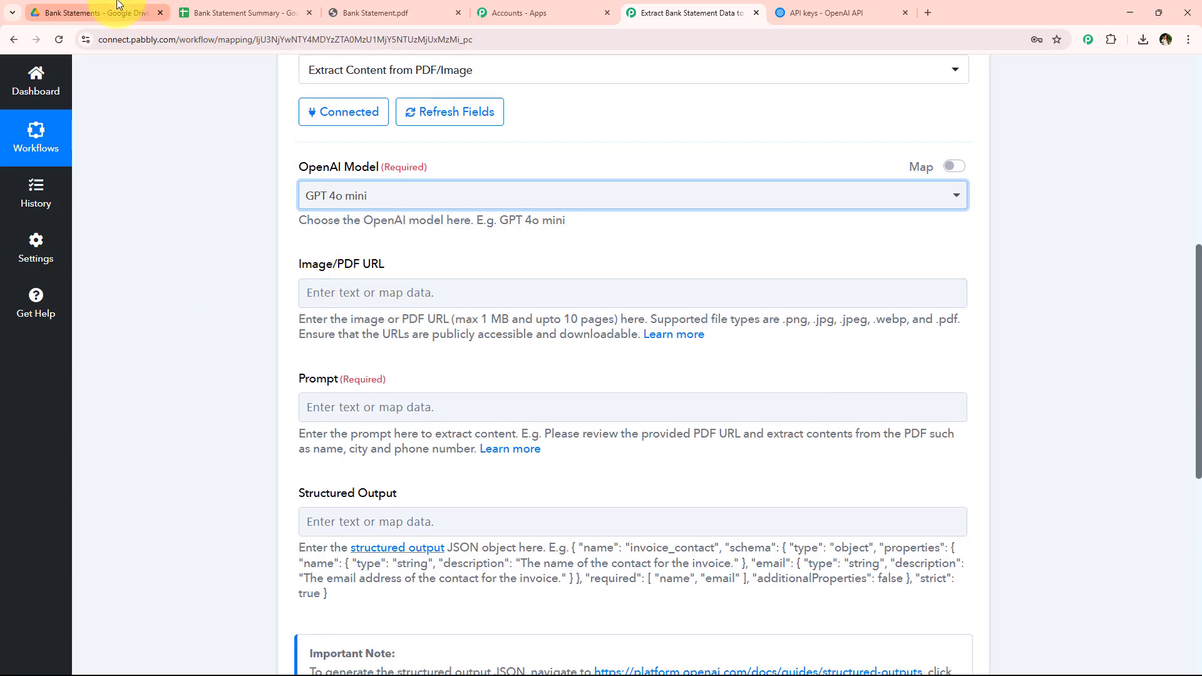
click(141, 13)
click(664, 5)
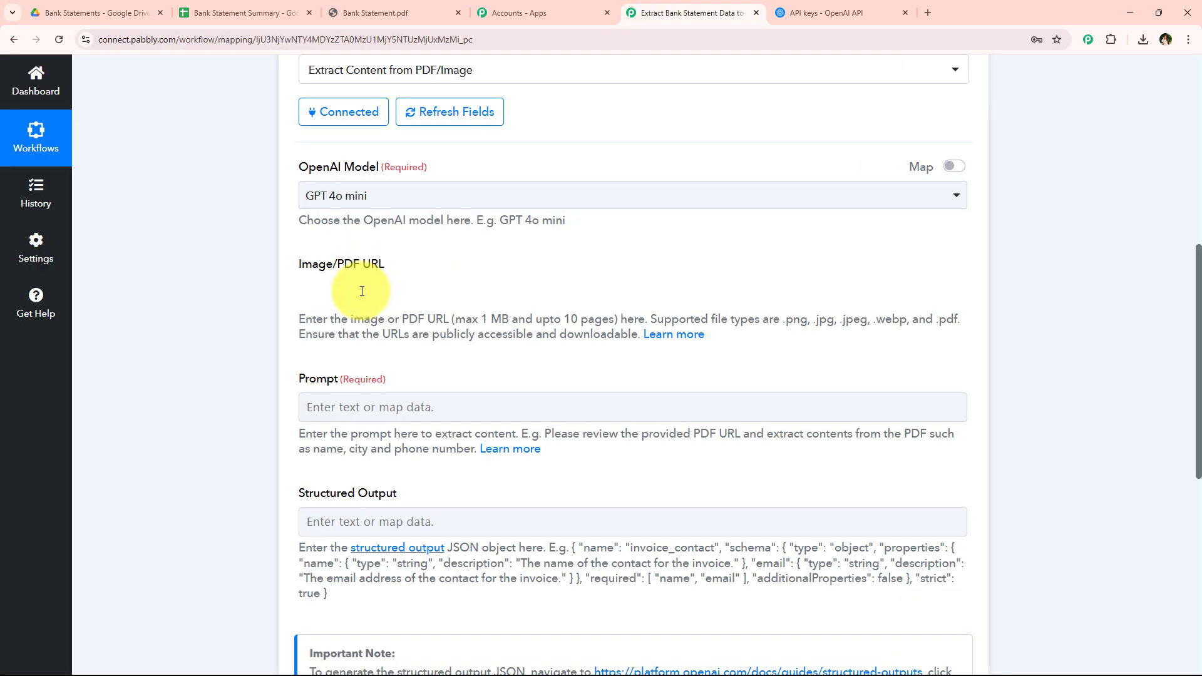
click(362, 292)
text(ht)
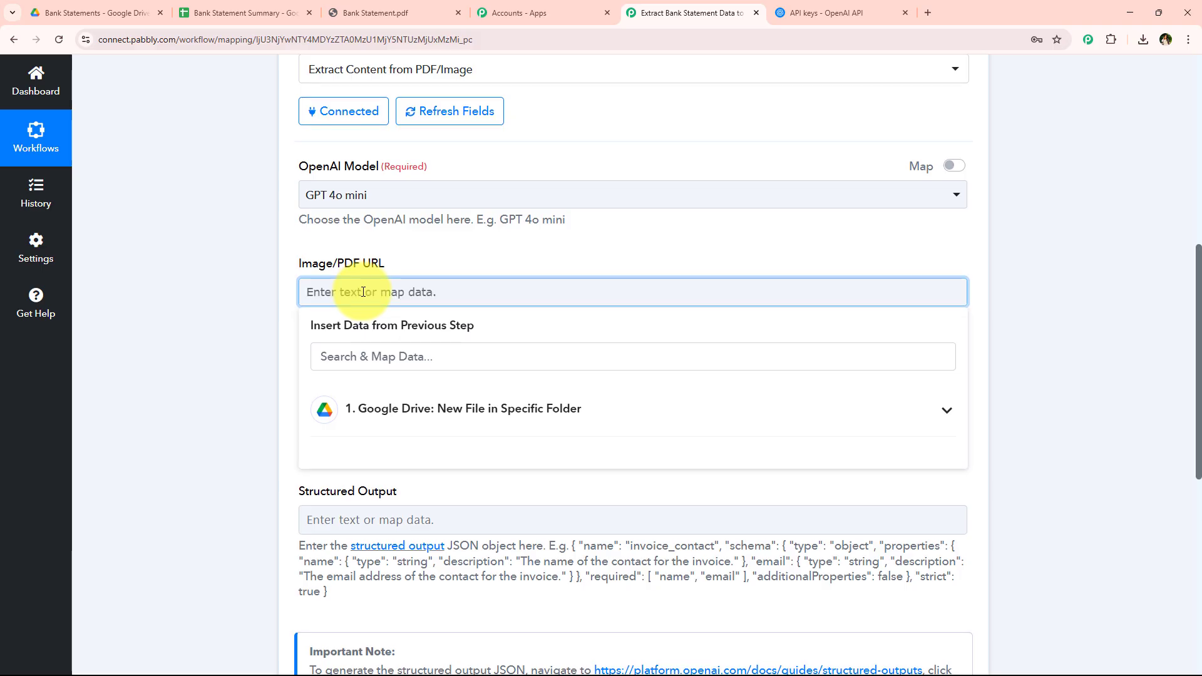
scroll(234, 250, down, 3)
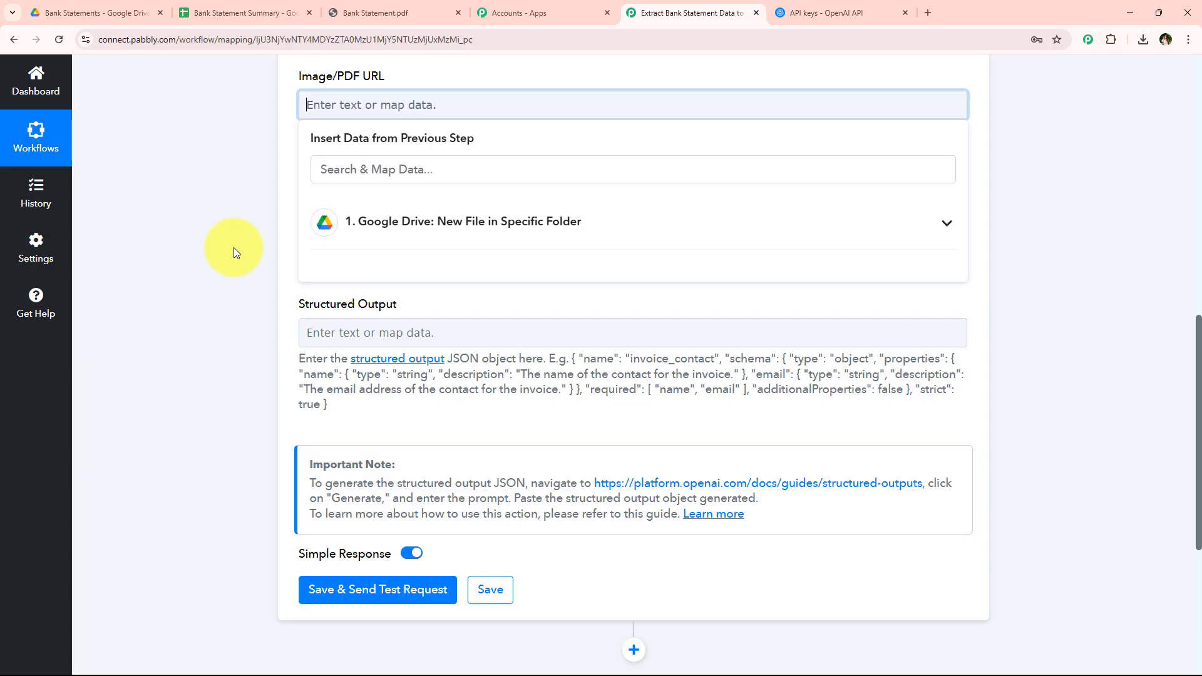
click(378, 164)
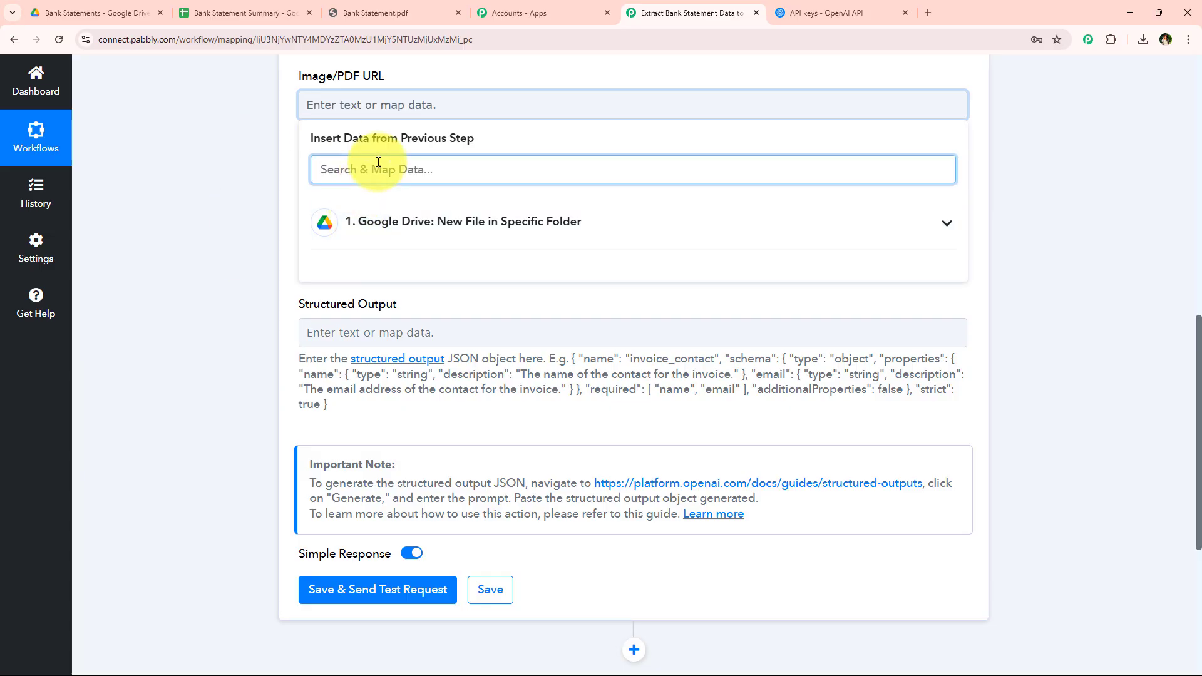
text(we)
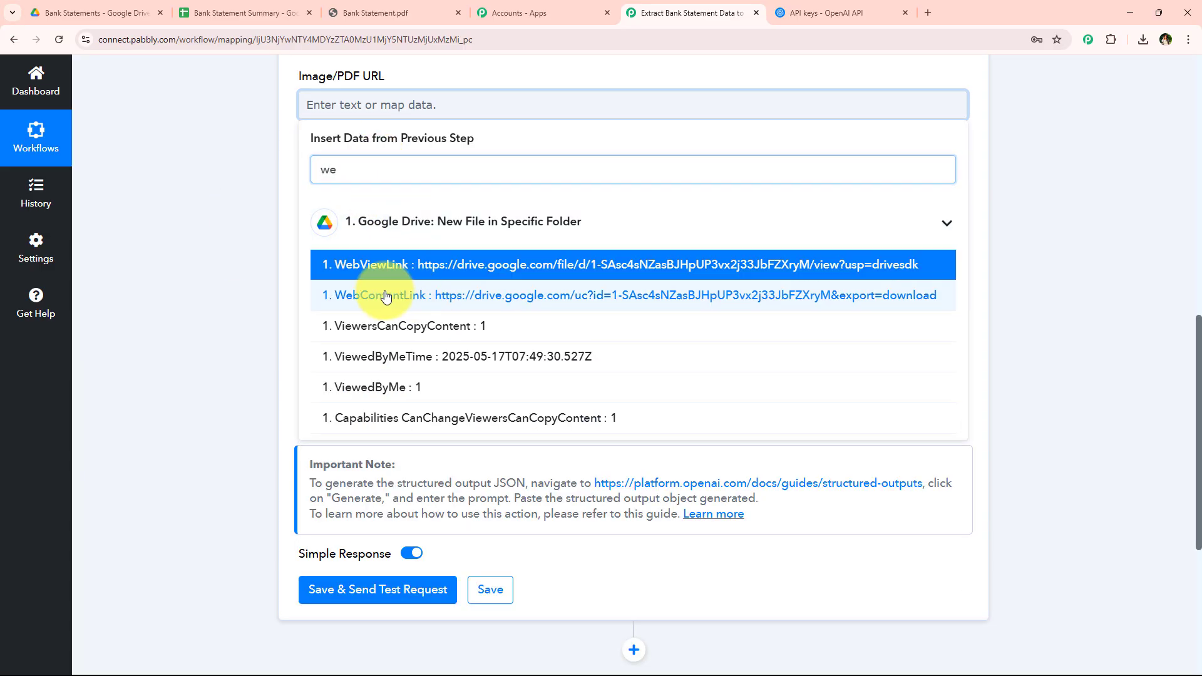
click(386, 296)
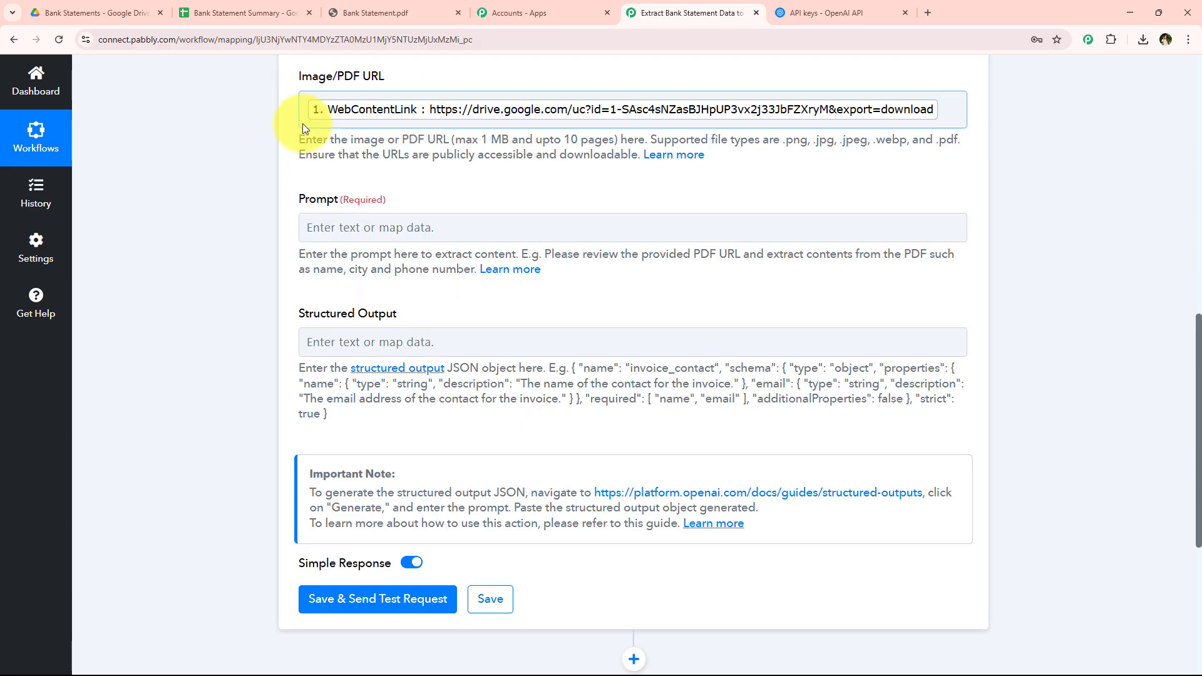
- Enter the prompt "Extract me the details from given PDF" for the OpenAI action
click(452, 228)
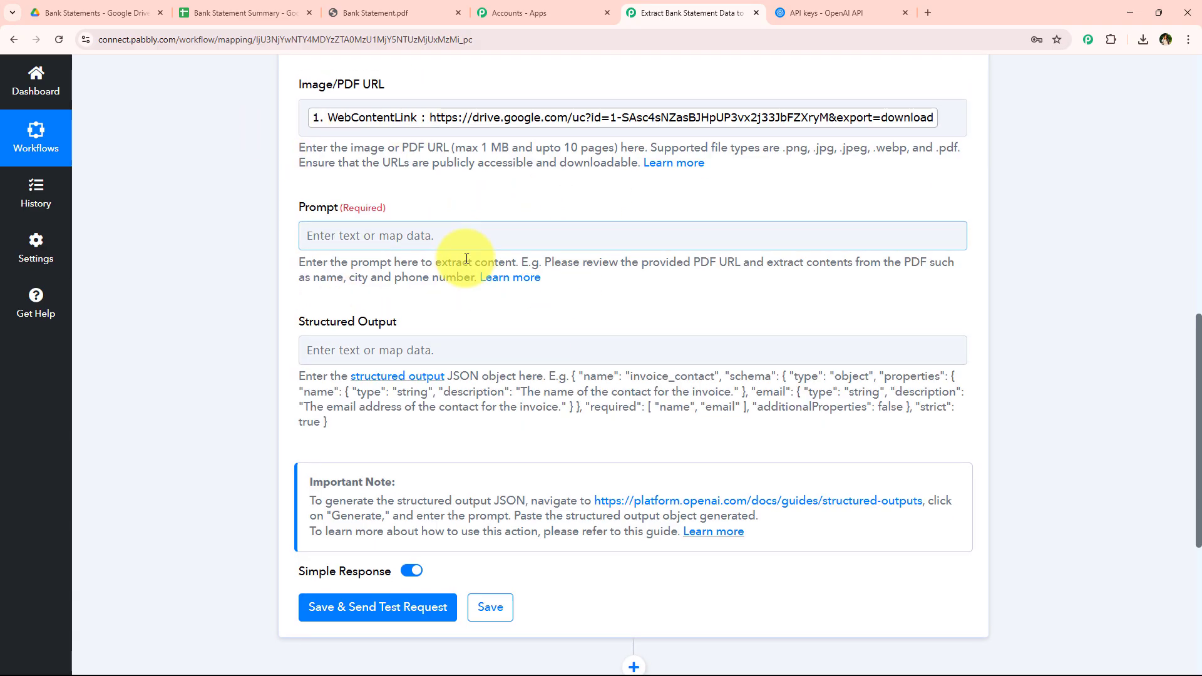
scroll(466, 259, up, 3)
scroll(321, 317, down, 5)
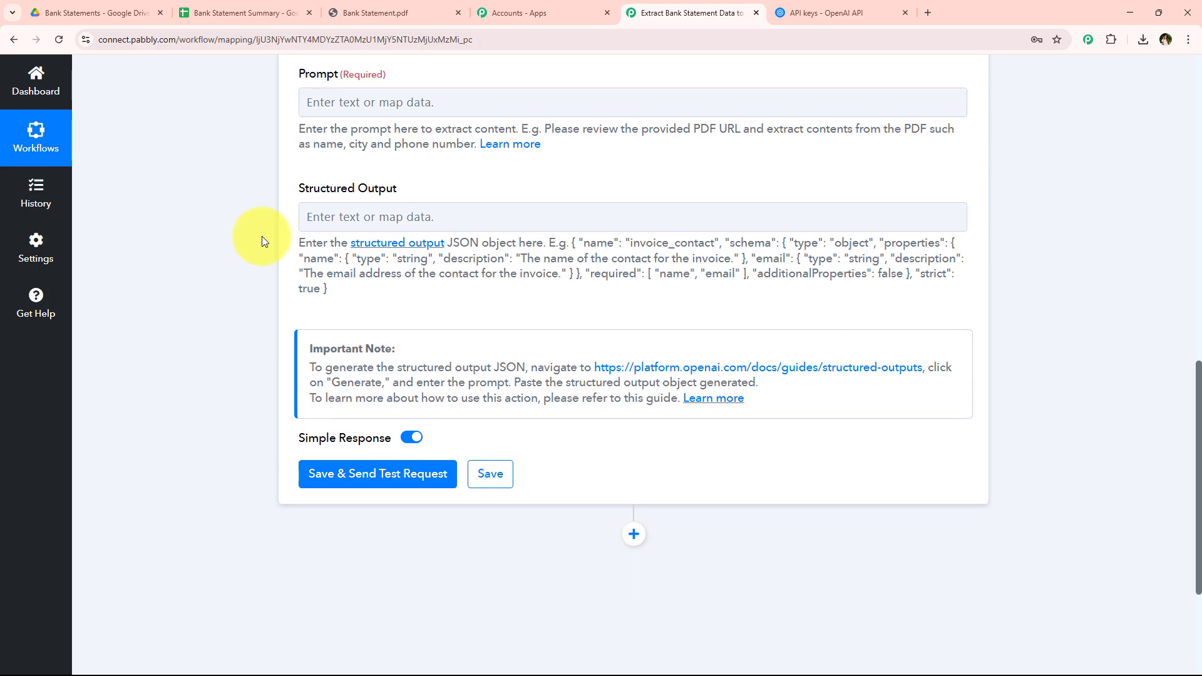
scroll(194, 264, up, 2)
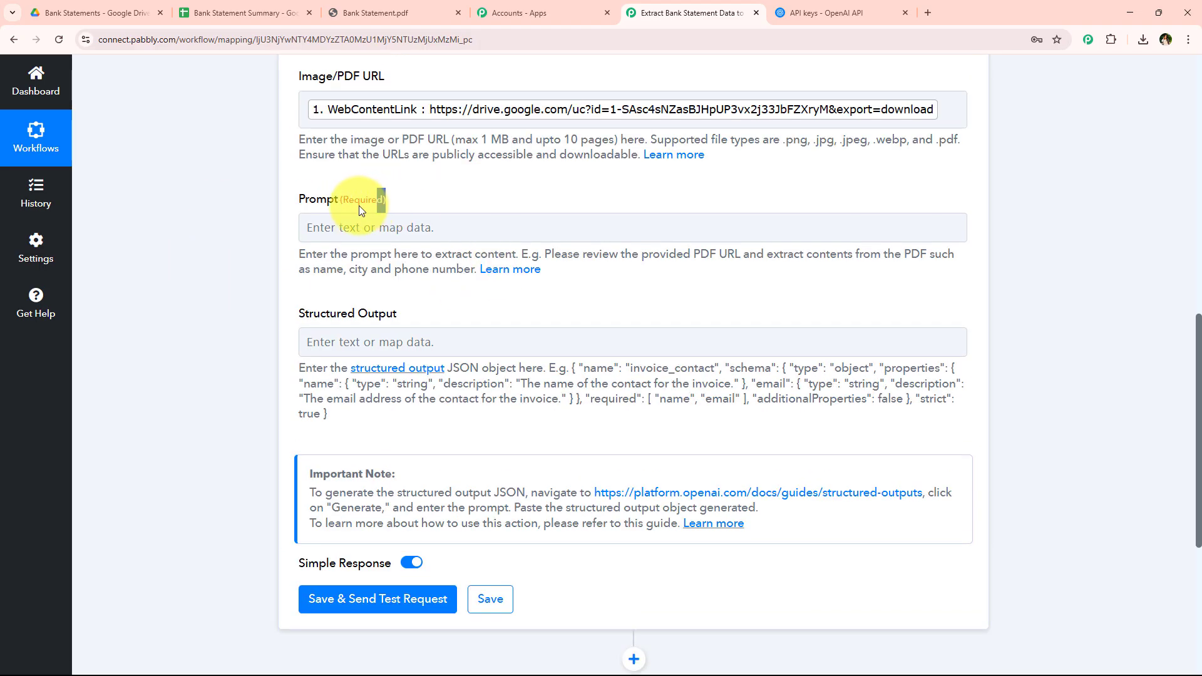
click(370, 229)
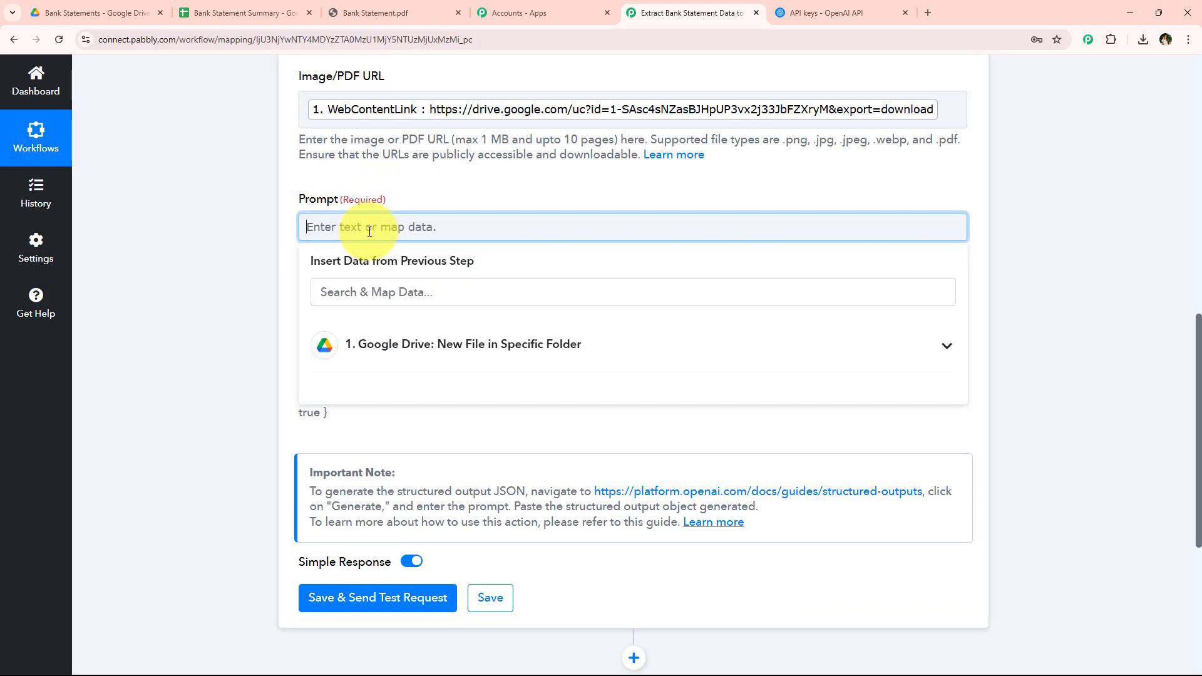
text(Extract me the d)
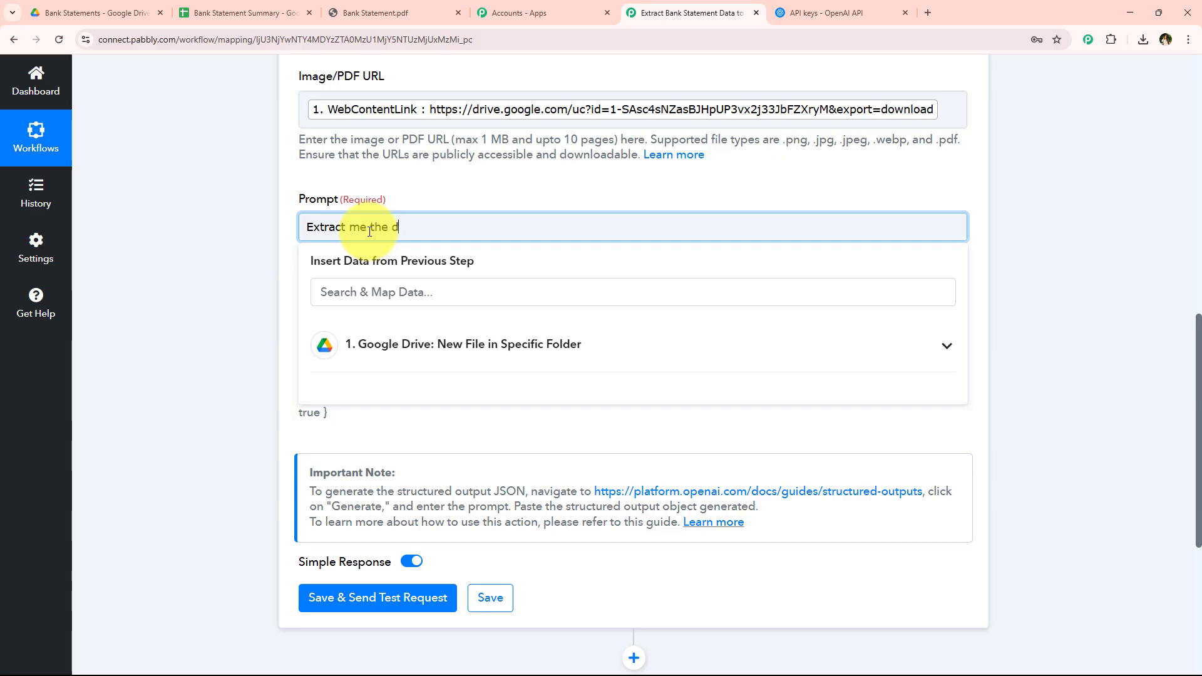
text(etails from given P)
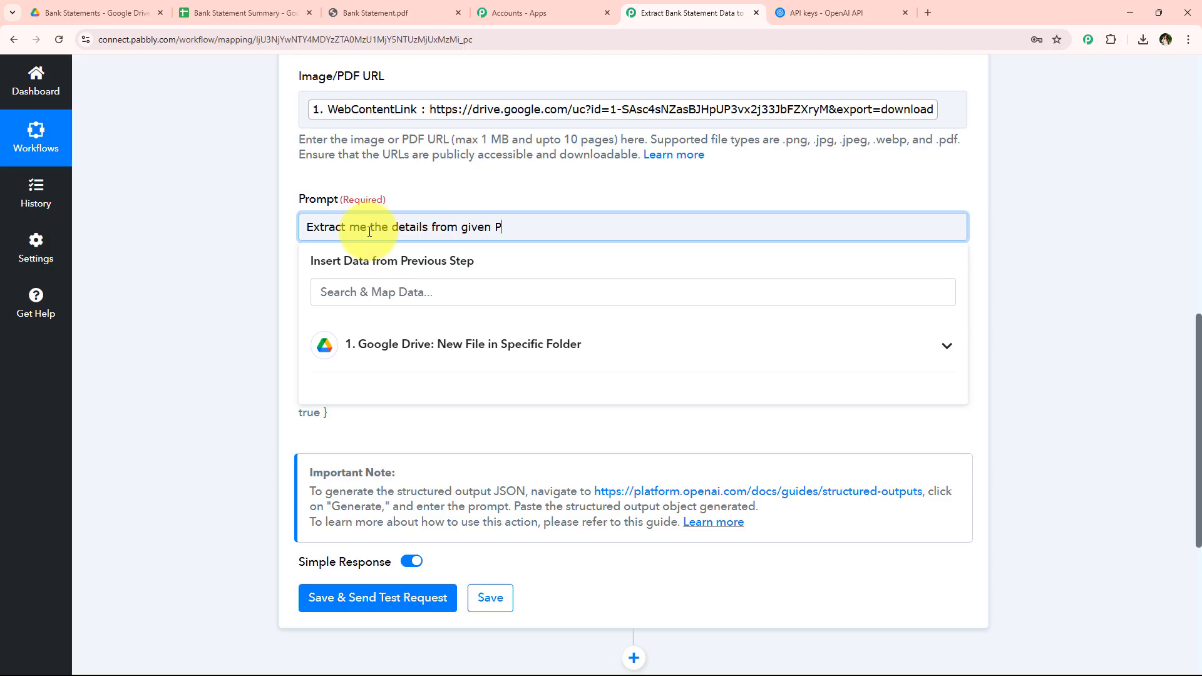
text(DF)
click(161, 246)
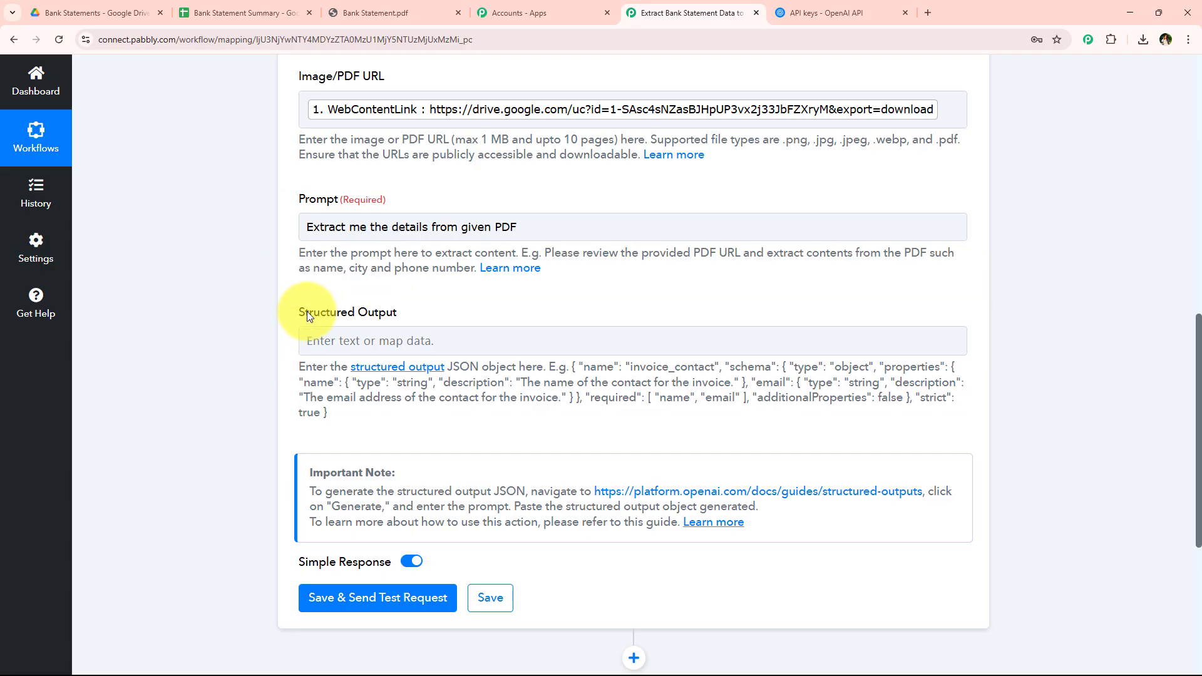
- Open the OpenAI structured outputs guide linked in the action's Important Note and bring up its JSON schema generator prompt
scroll(276, 320, down, 1)
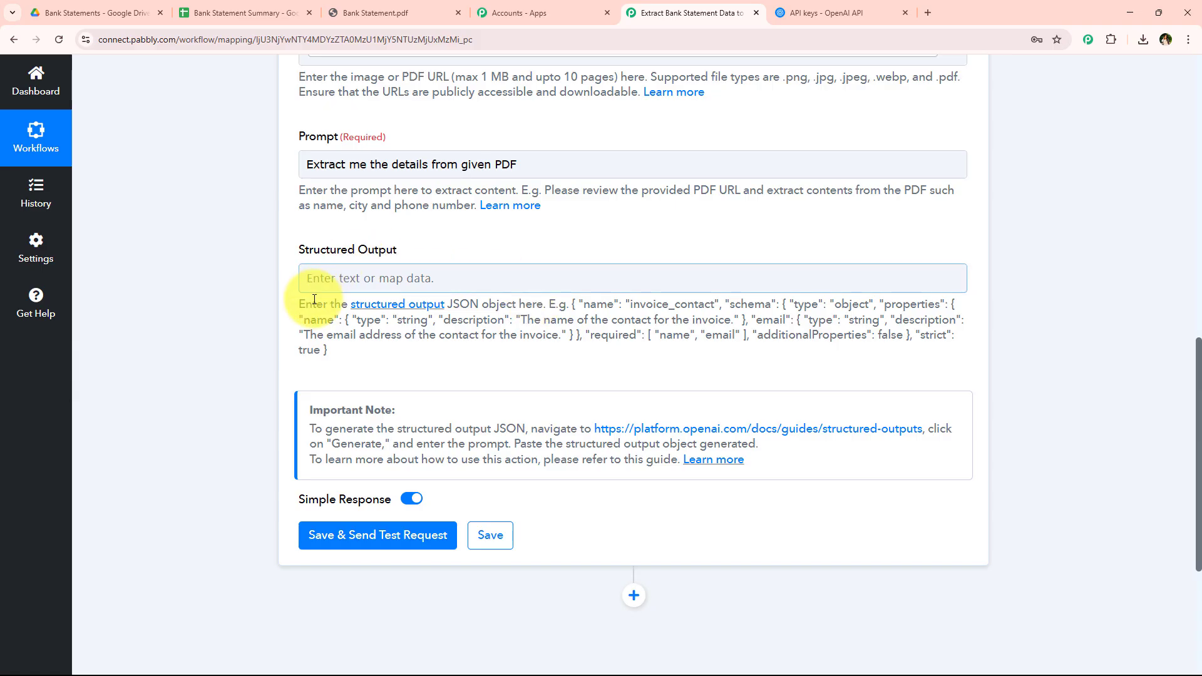
scroll(261, 246, down, 1)
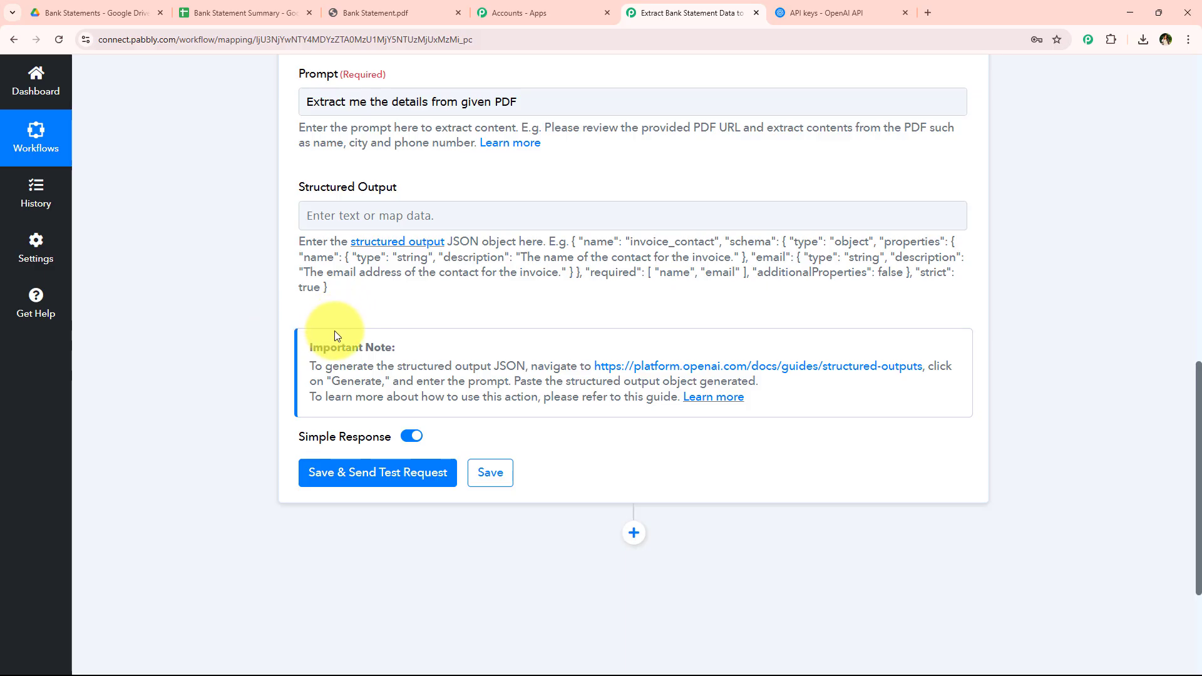
drag(307, 348, 415, 330)
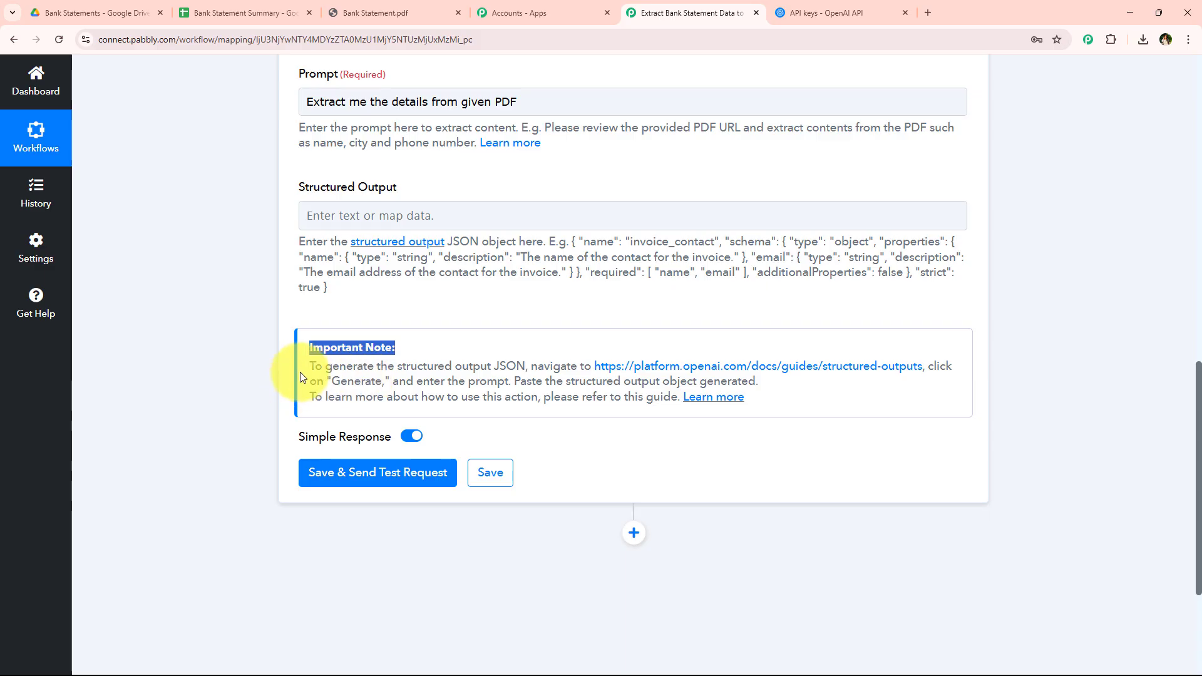
drag(300, 372, 325, 367)
drag(407, 366, 649, 373)
click(713, 366)
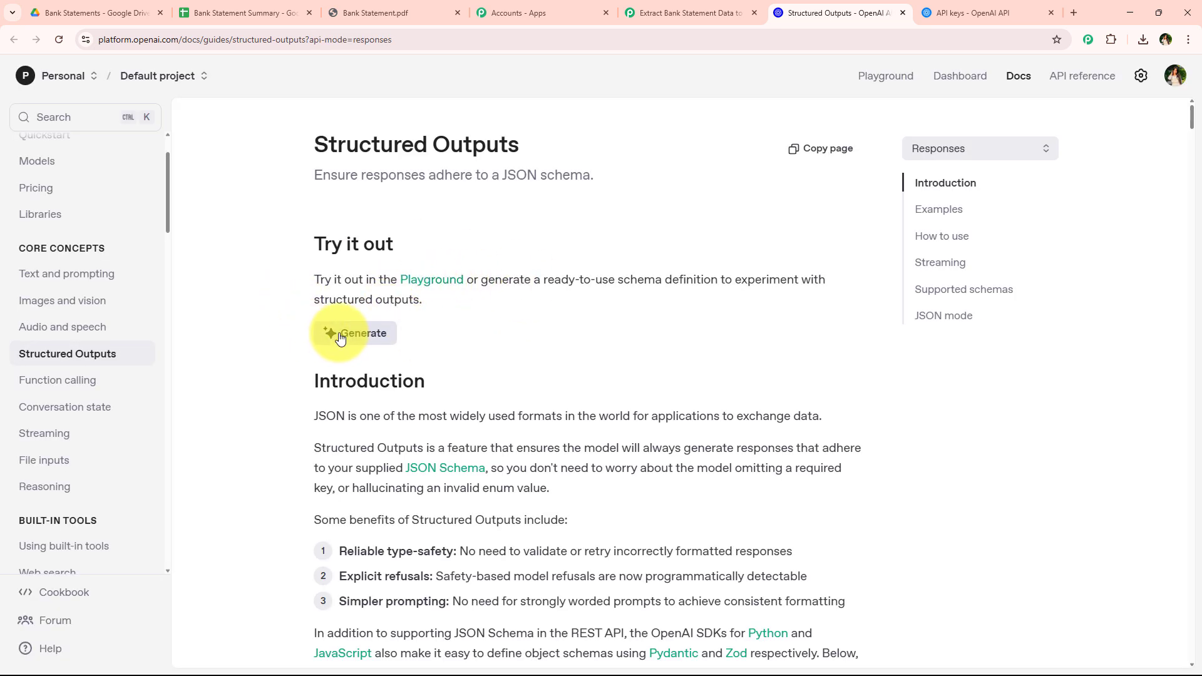
click(345, 338)
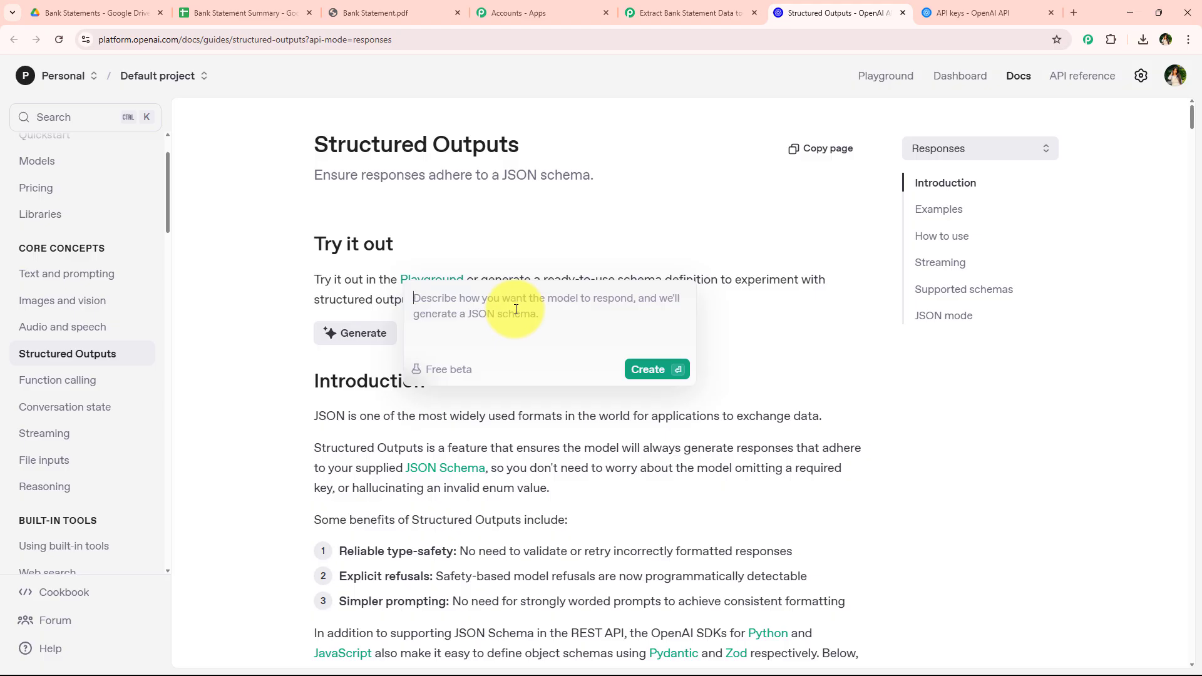
- Switch to the Bank Statement Summary spreadsheet for its column headers and bring up the empty Notepad note
click(227, 17)
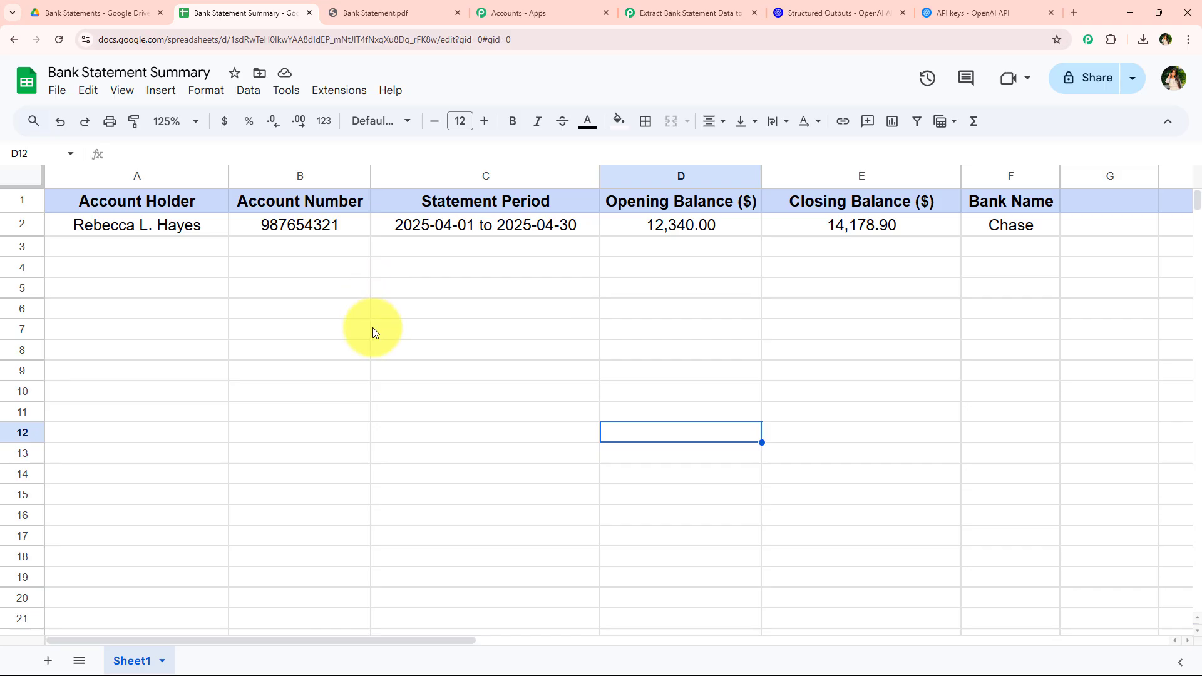
key(alt+Tab)
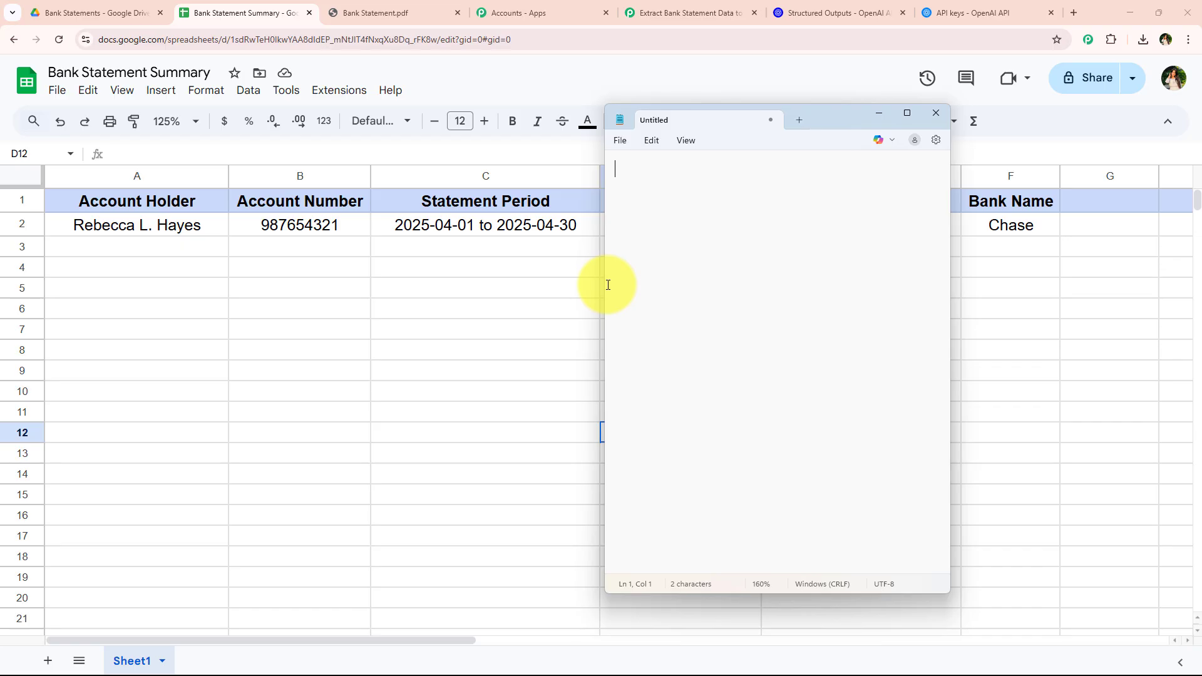
- Draft an Account Holder entry with "Type: Short Text" and "Extract and provide the full name of the account holder.", and begin an Account Number entry
text(Account H)
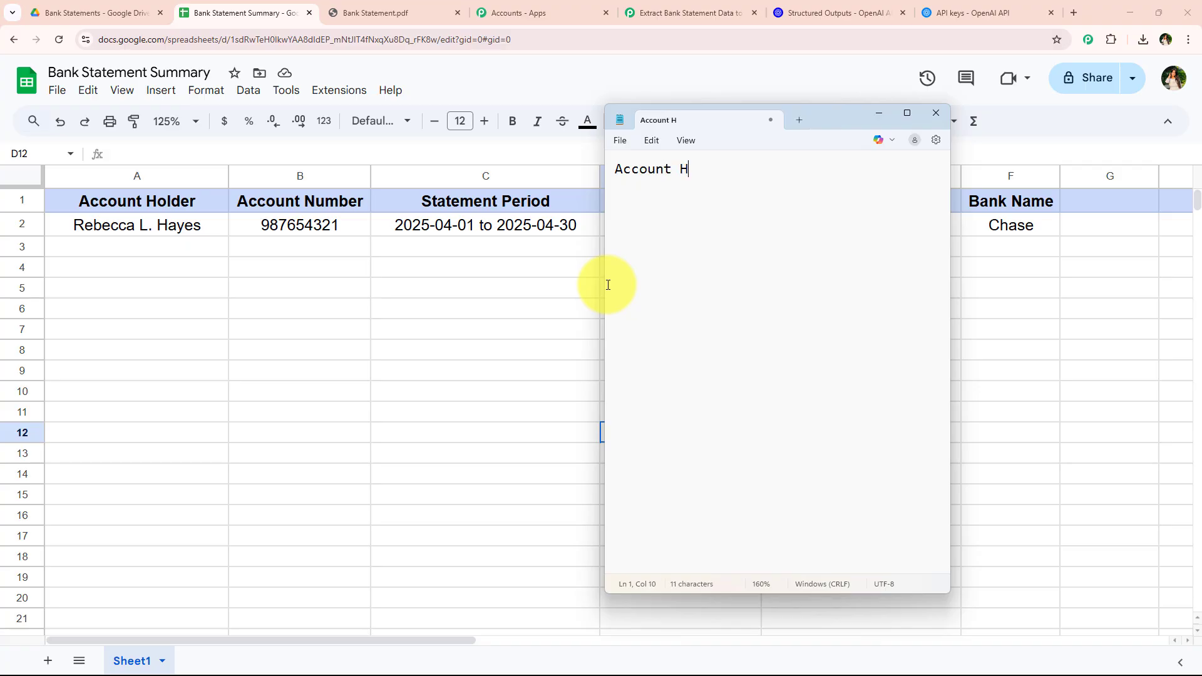
text(older)
key(Return)
text(Types)
key(BackSpace)
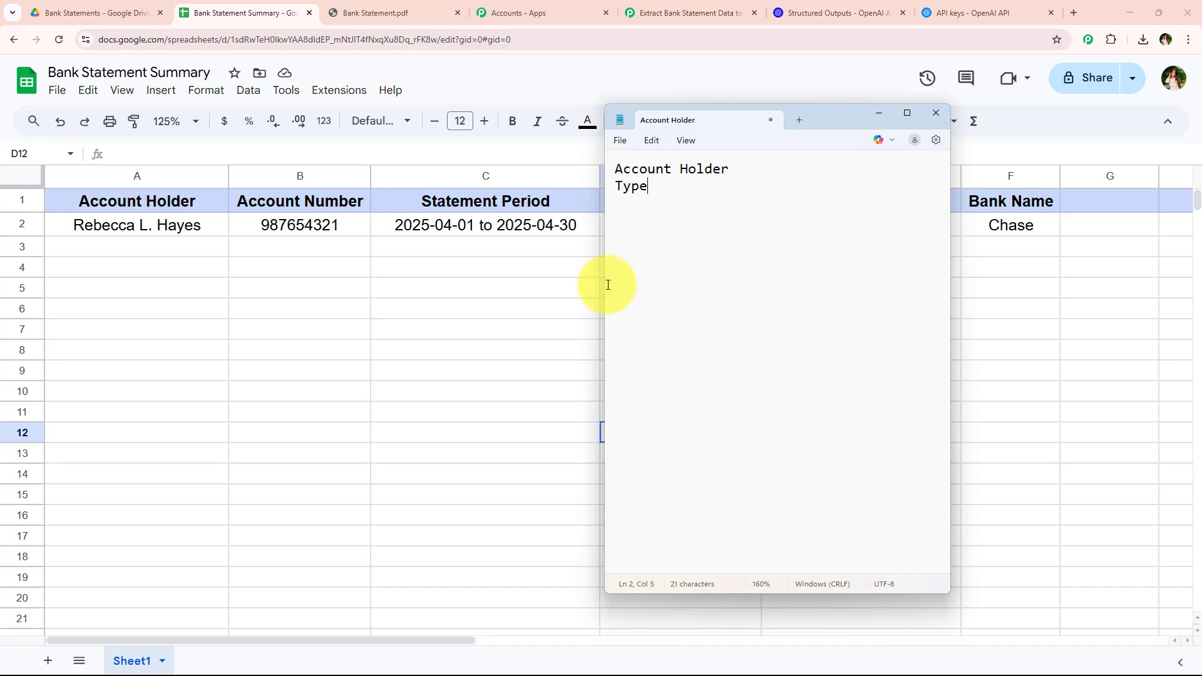
text(: Short)
key(BackSpace)
key(BackSpace)
key(BackSpace)
key(BackSpace)
text(hort Text)
text(Extract and provide the full name of the account holder.)
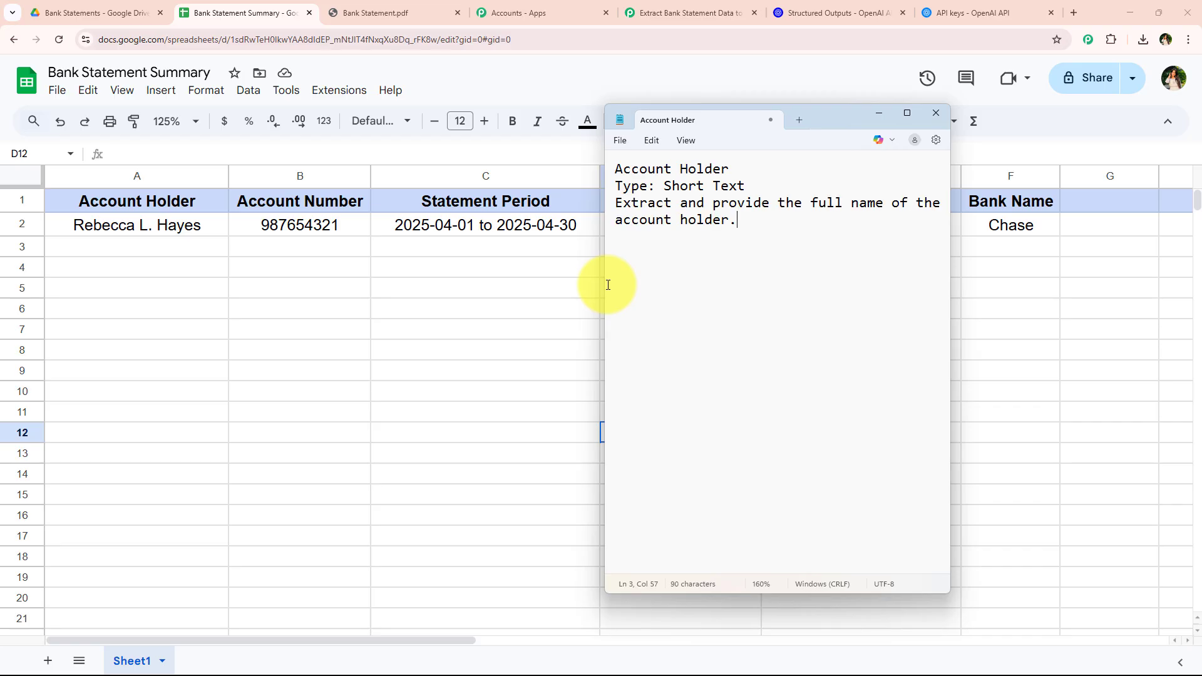
key(Return)
key(Return)
text(Account Num)
- Replace the note with the prepared extraction list (Account Holder, Account Number, Statement Period, Opening Balance, Closing Balance, Bank Name) and copy all of it
key(ctrl+a)
key(ctrl+v)
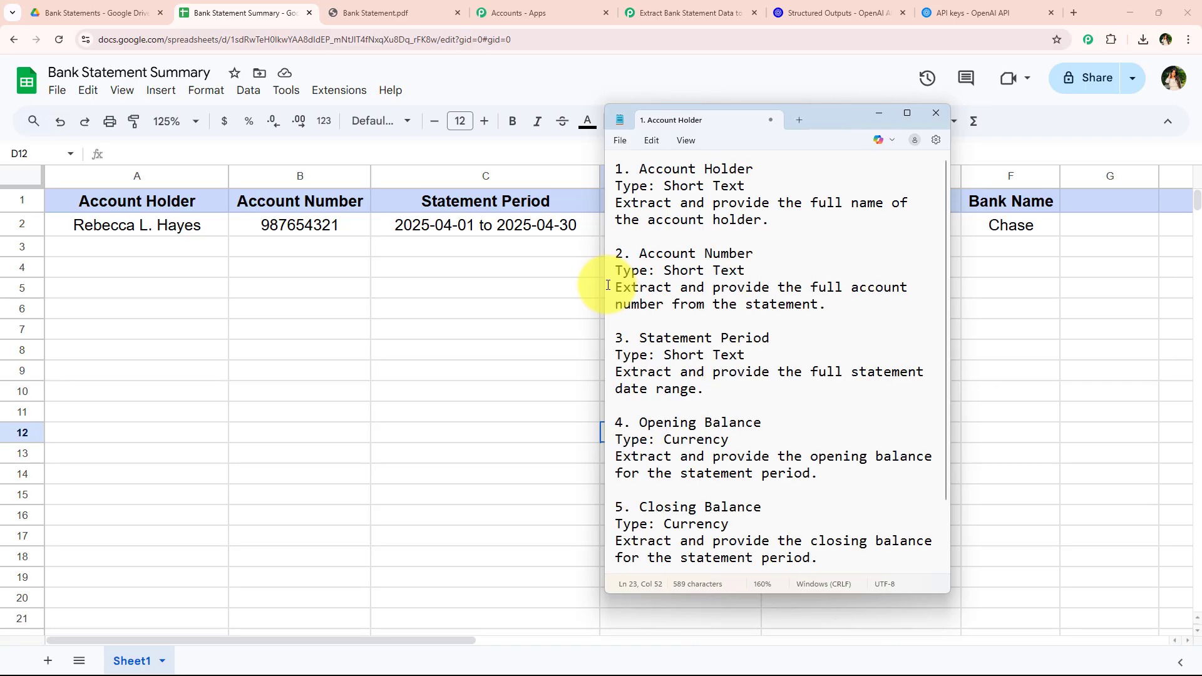
scroll(691, 207, down, 2)
click(713, 299)
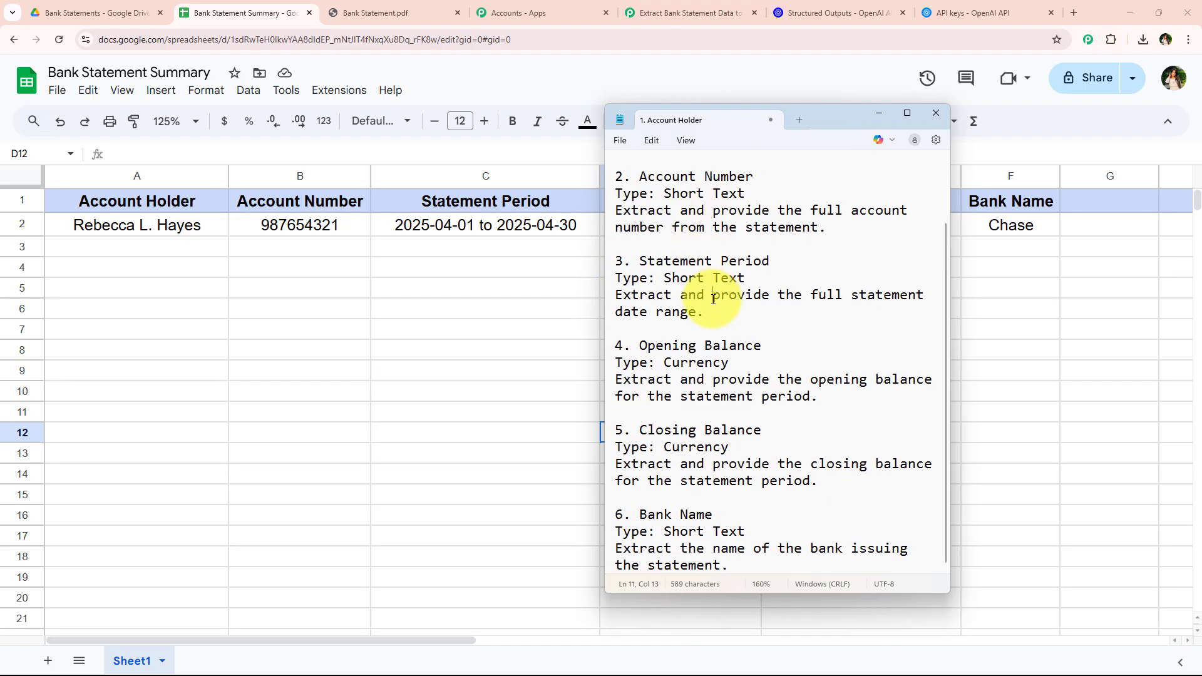
key(ctrl+a)
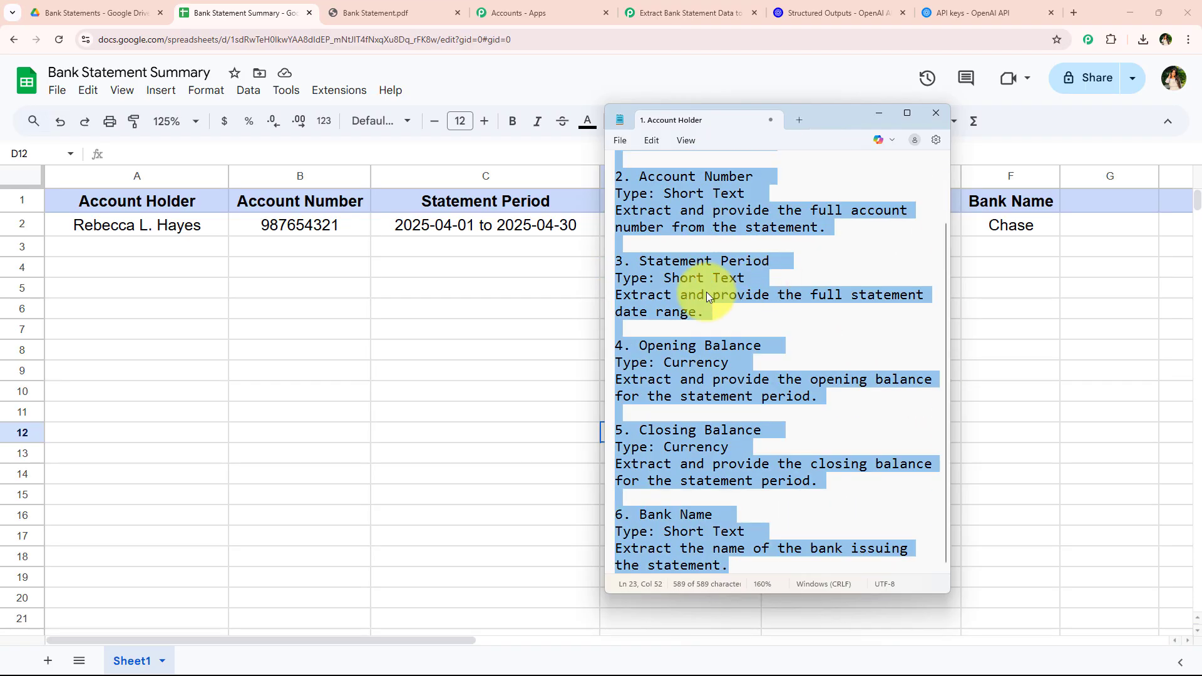
right_click(707, 293)
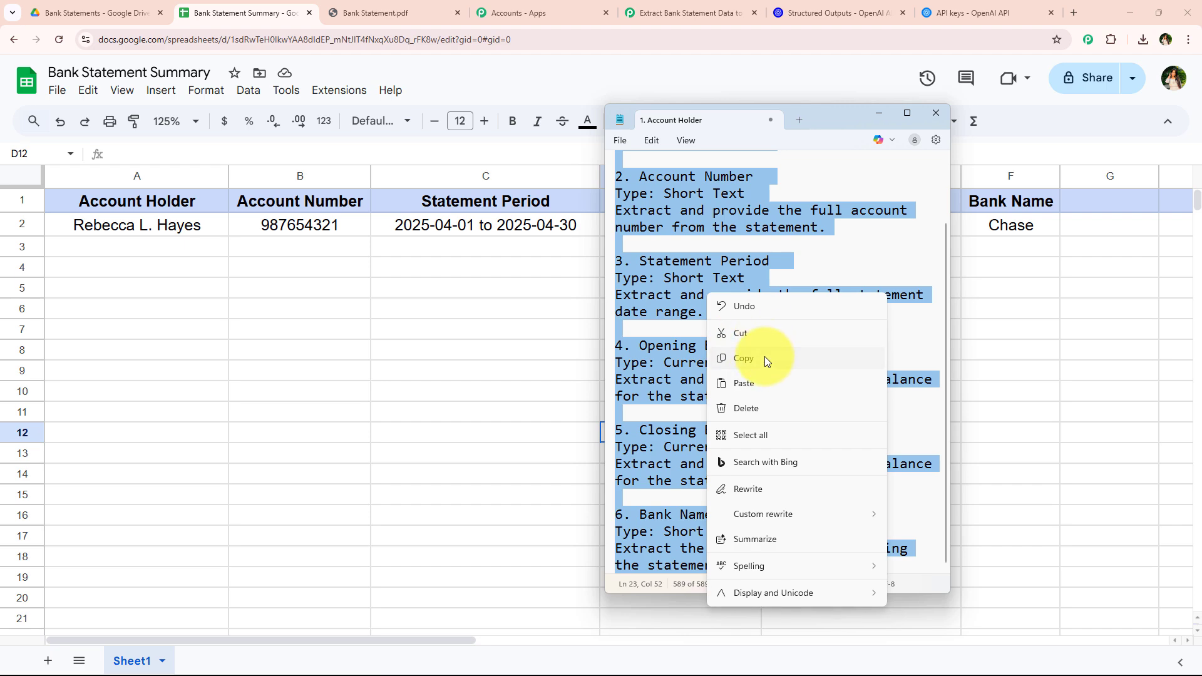
click(764, 356)
- Back in the OpenAI structured outputs guide, paste the copied field list into the schema generator and create the JSON schema
click(780, 13)
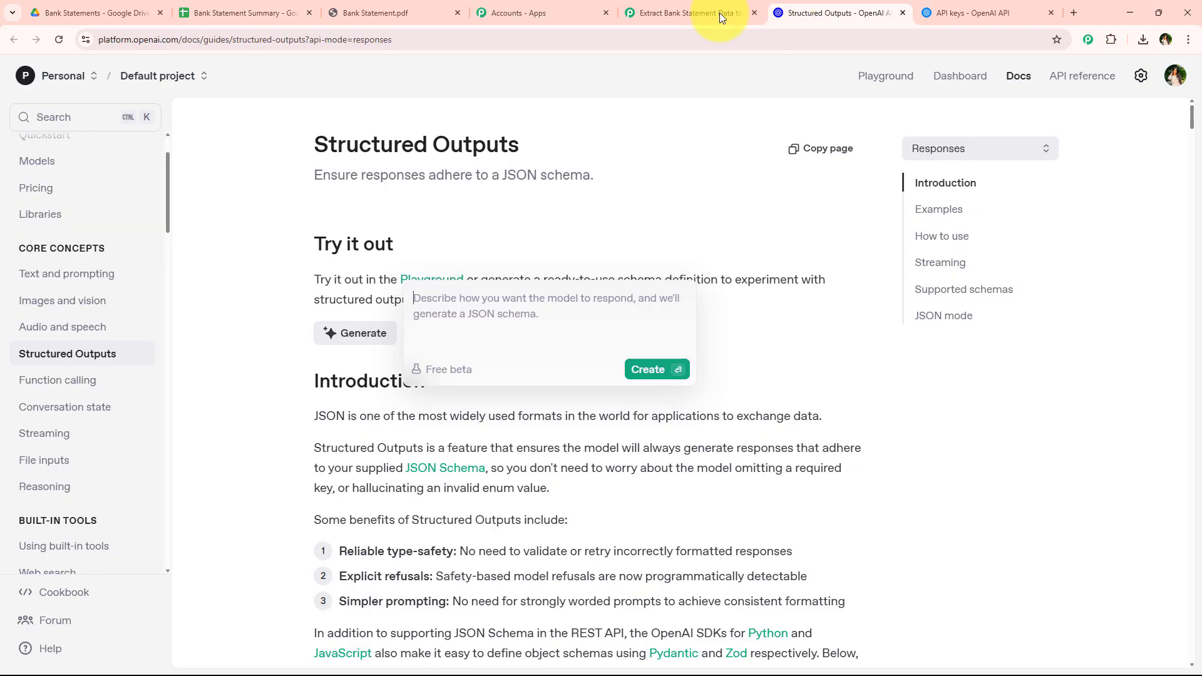
right_click(476, 311)
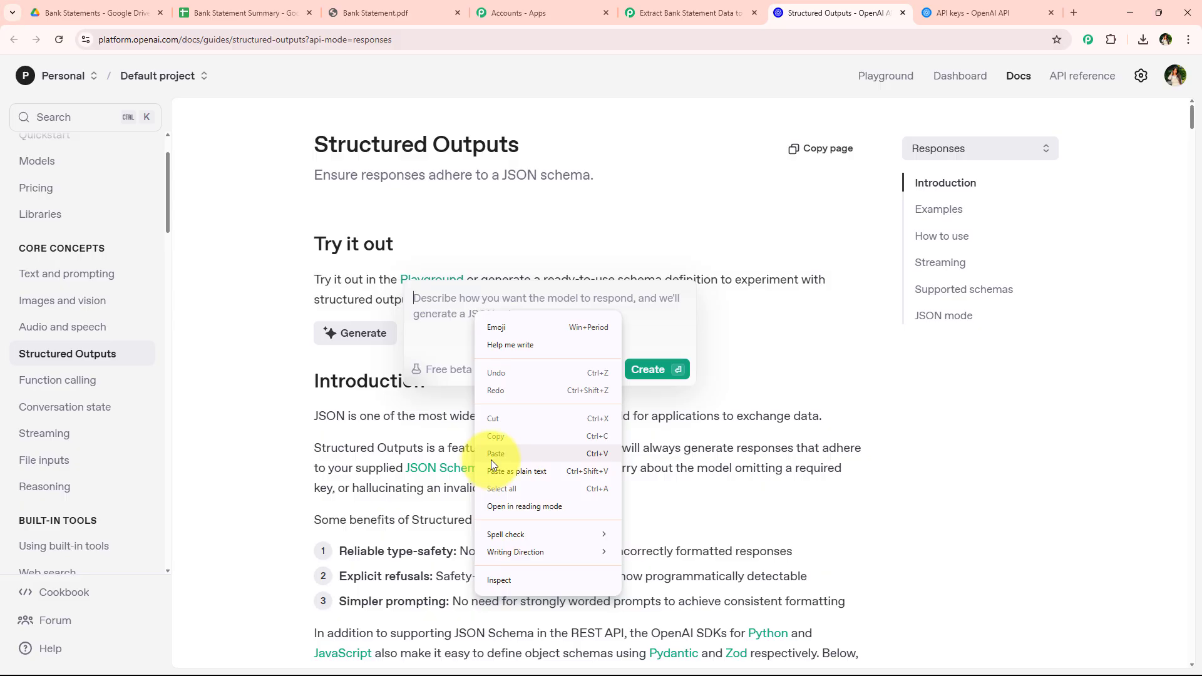
click(438, 463)
scroll(485, 398, up, 5)
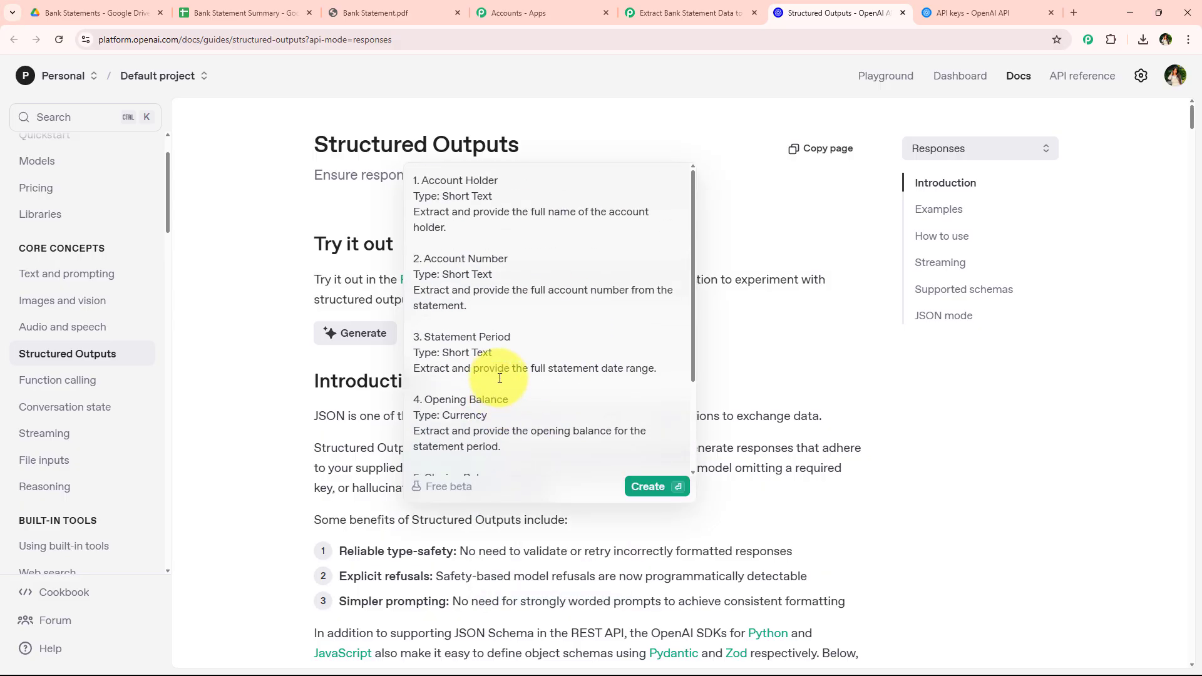
click(657, 487)
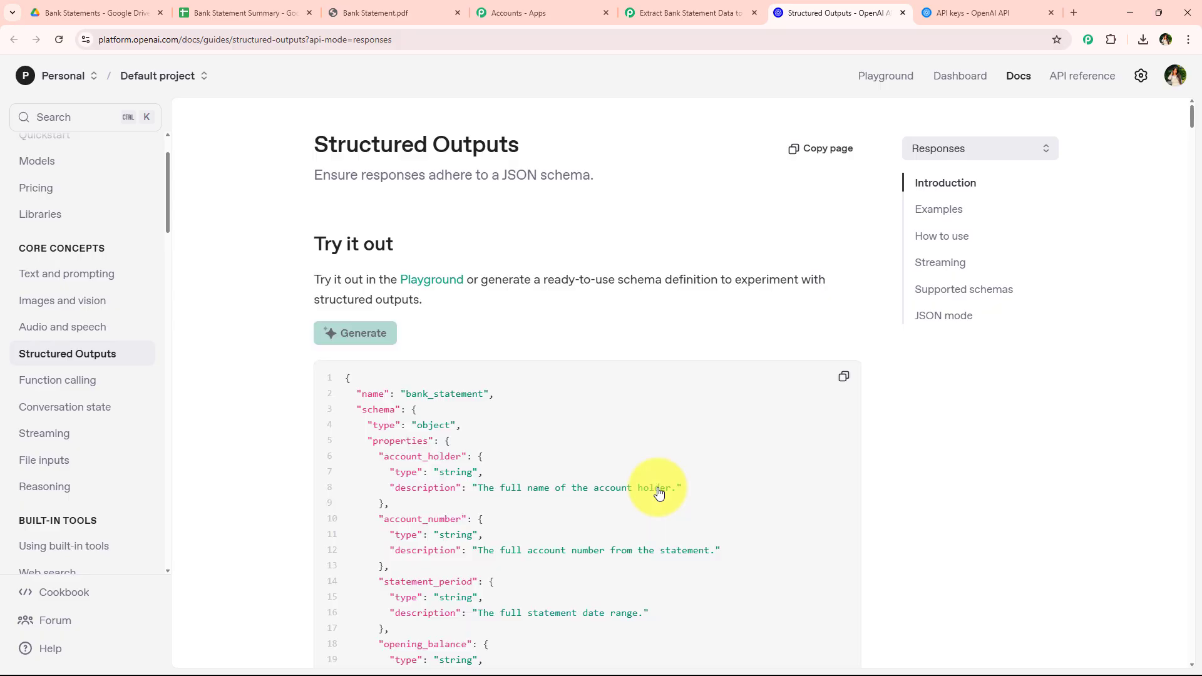
- Copy the generated bank_statement JSON schema and paste it into the Structured Output field of the OpenAI action in Pabbly Connect
scroll(497, 254, down, 5)
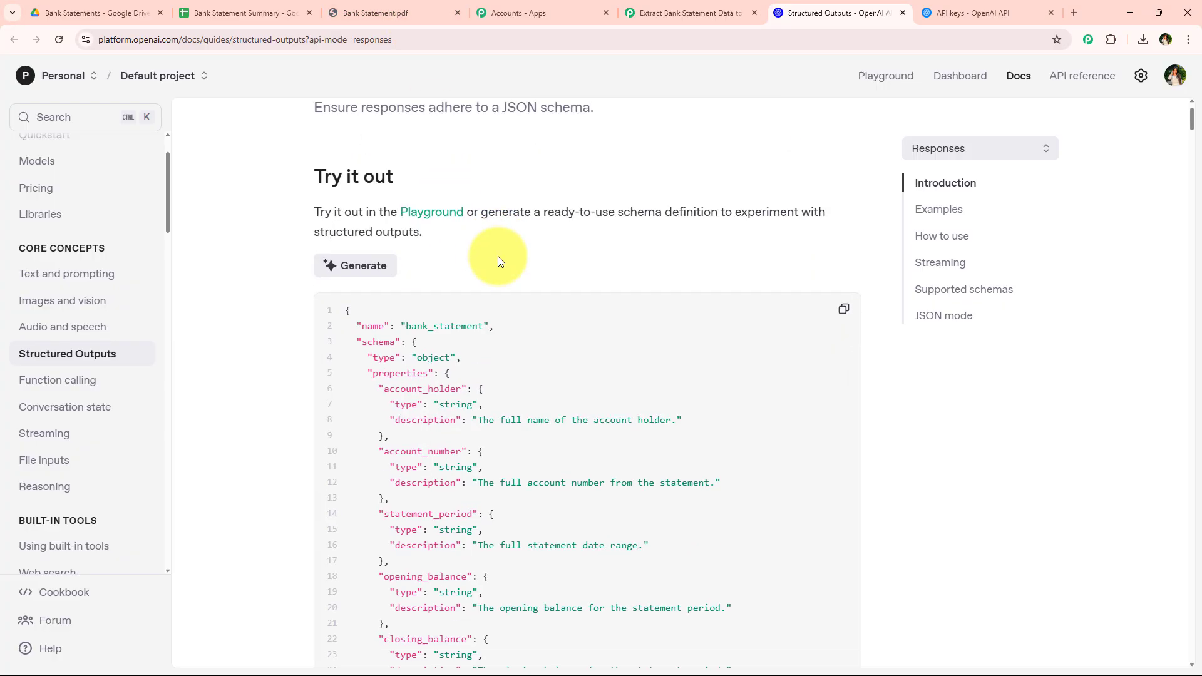
scroll(813, 169, up, 2)
click(844, 189)
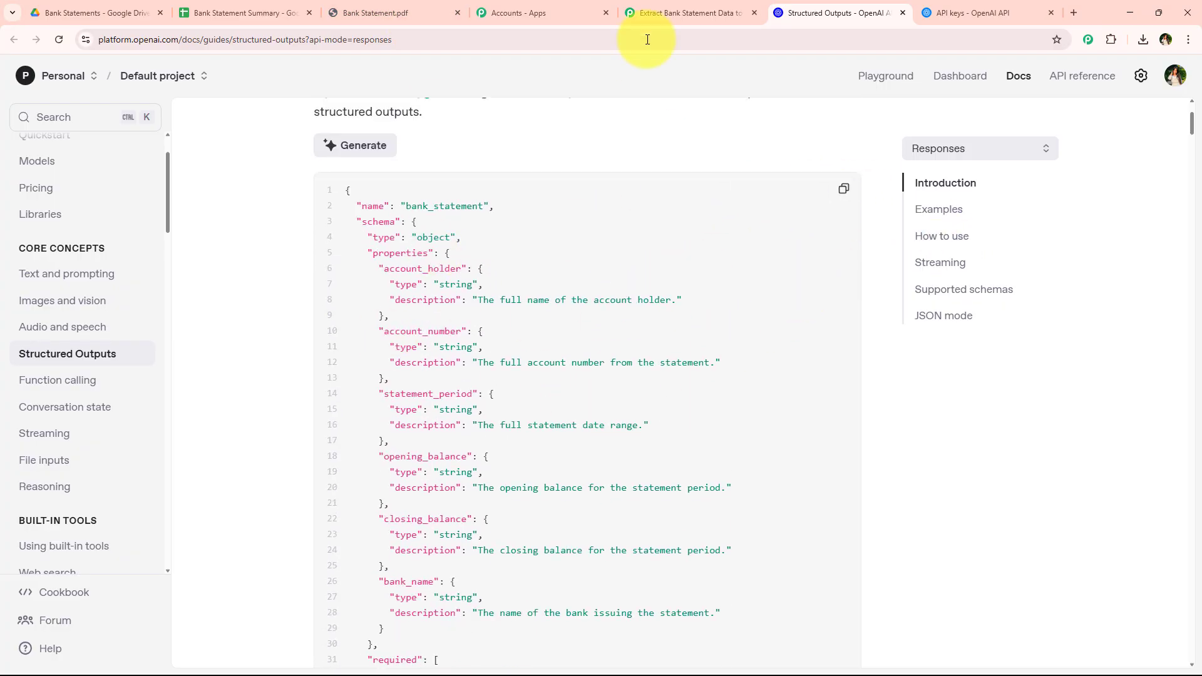
click(645, 13)
right_click(370, 389)
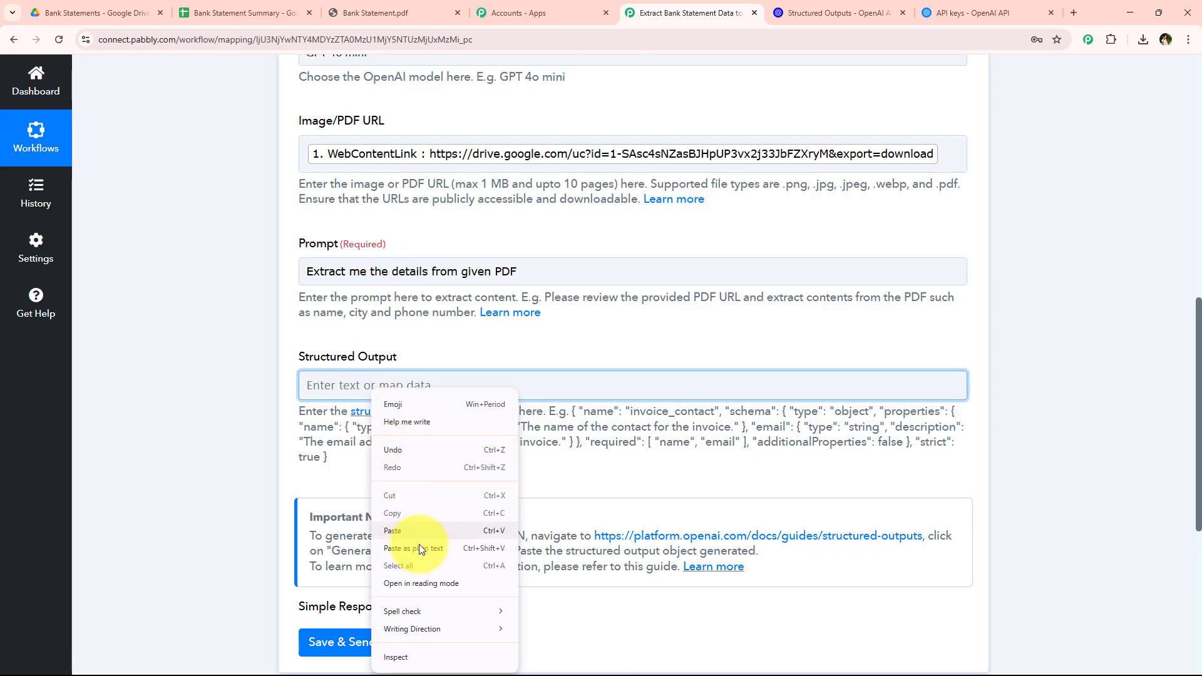
click(419, 543)
middle_click(246, 282)
scroll(335, 182, down, 3)
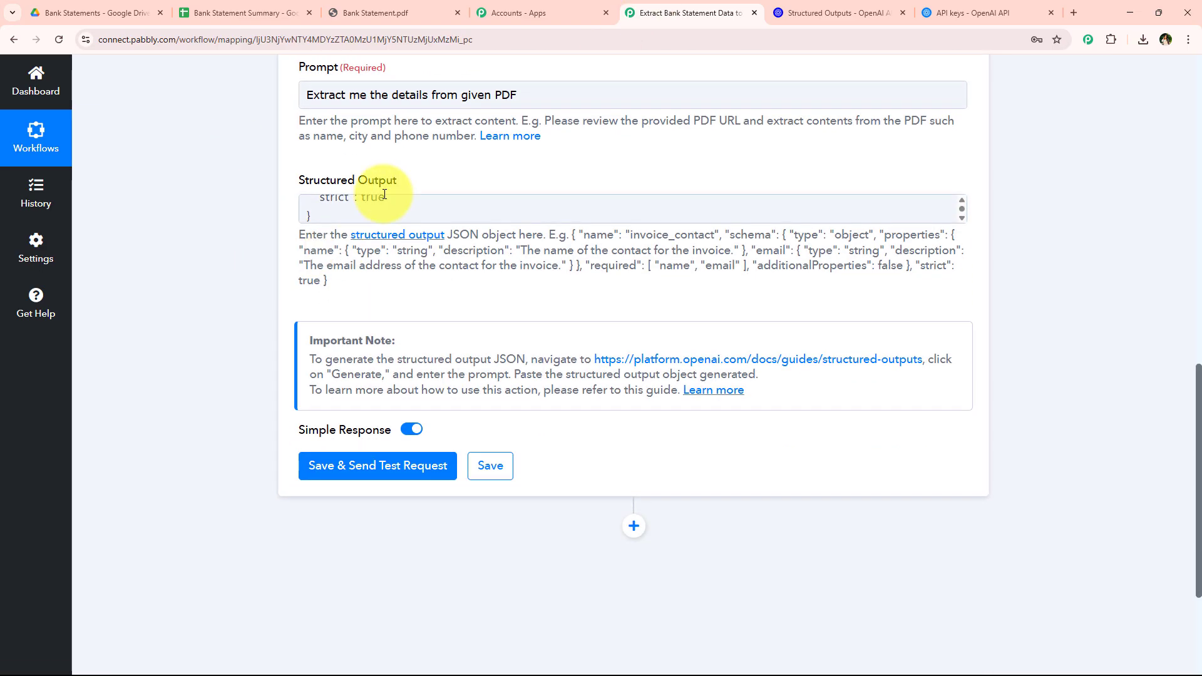
double_click(401, 207)
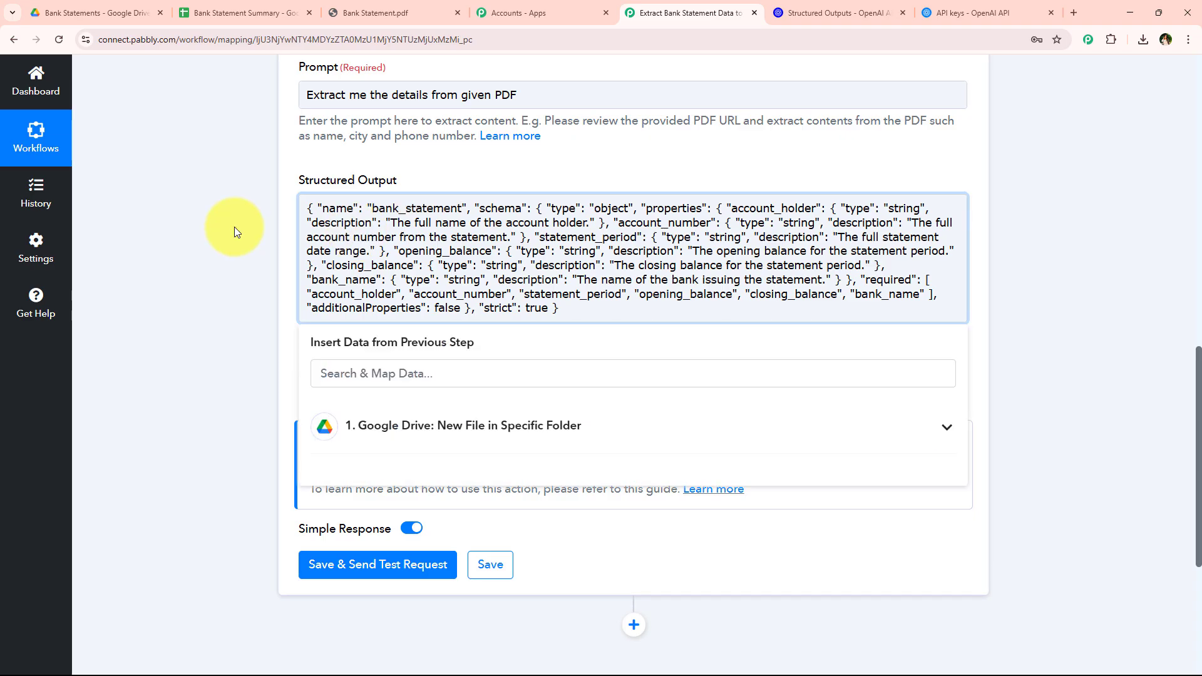
click(263, 348)
- Save the OpenAI action, send a test request, and review the bank statement fields in the response
scroll(263, 348, down, 5)
click(374, 266)
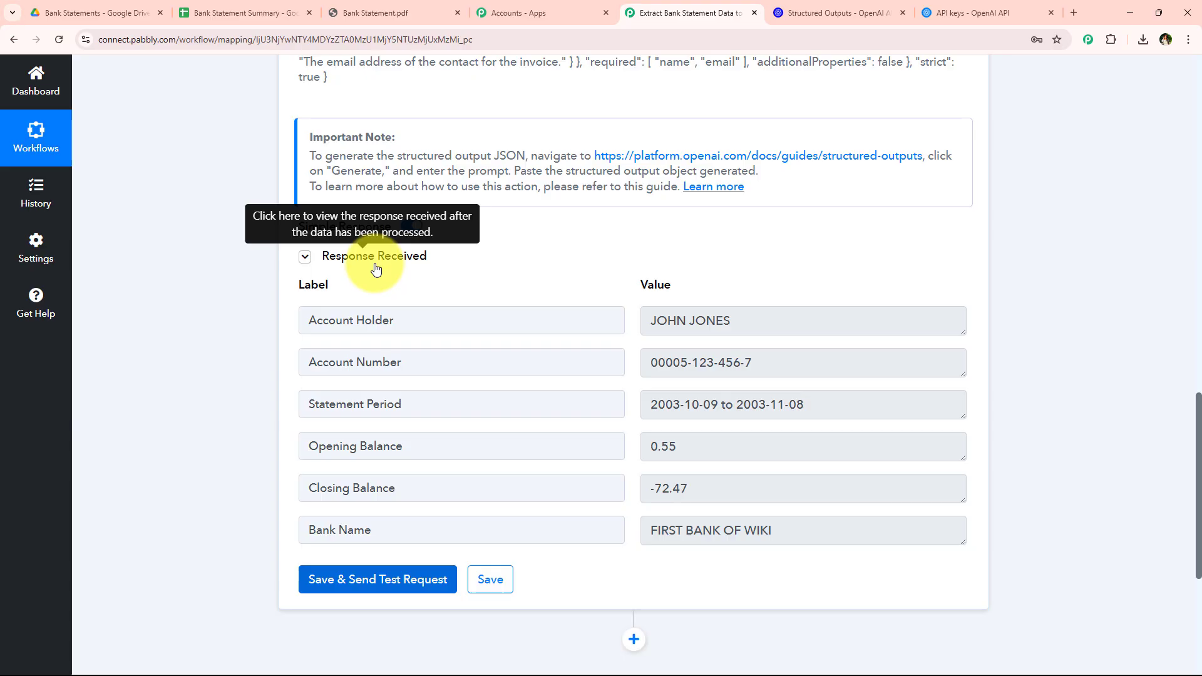
scroll(614, 429, down, 1)
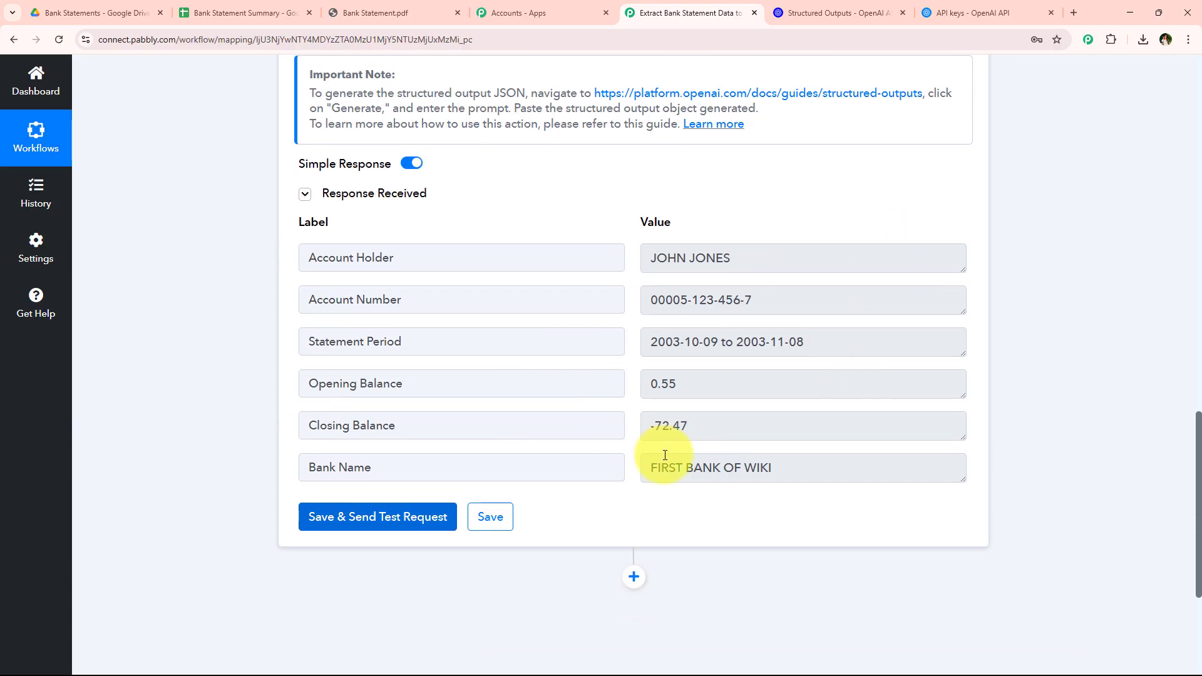
scroll(664, 455, down, 1)
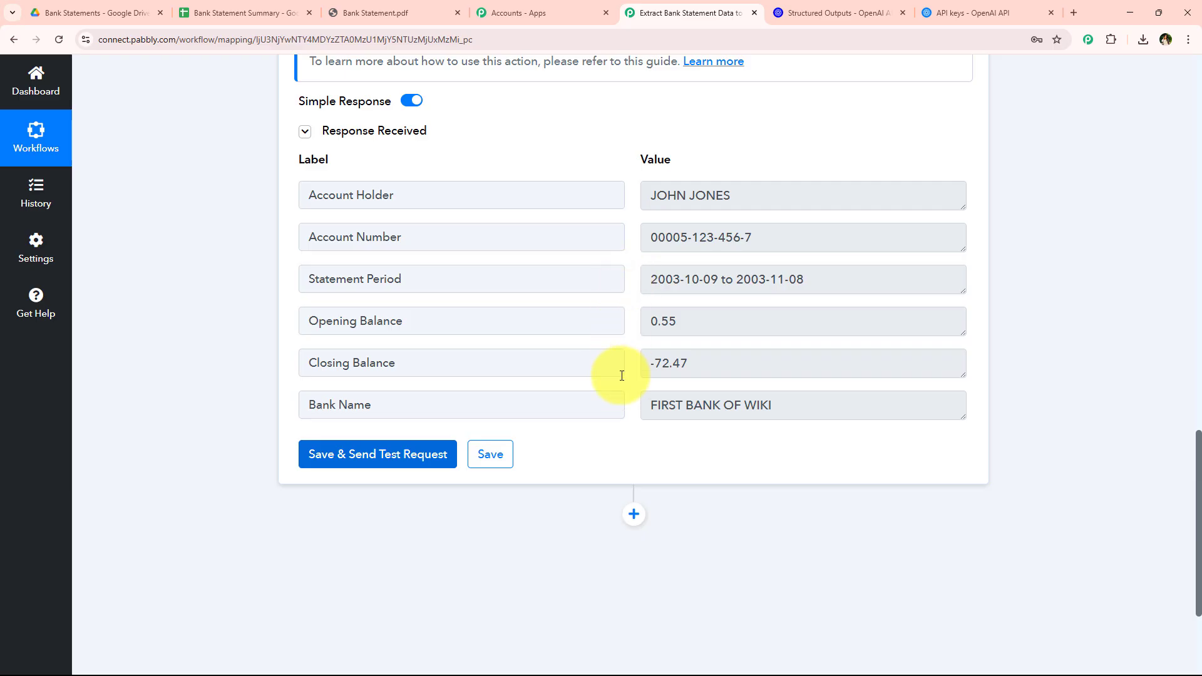
- Add a Google Sheets action after the OpenAI action and set its Action Event to Add New Row
click(634, 516)
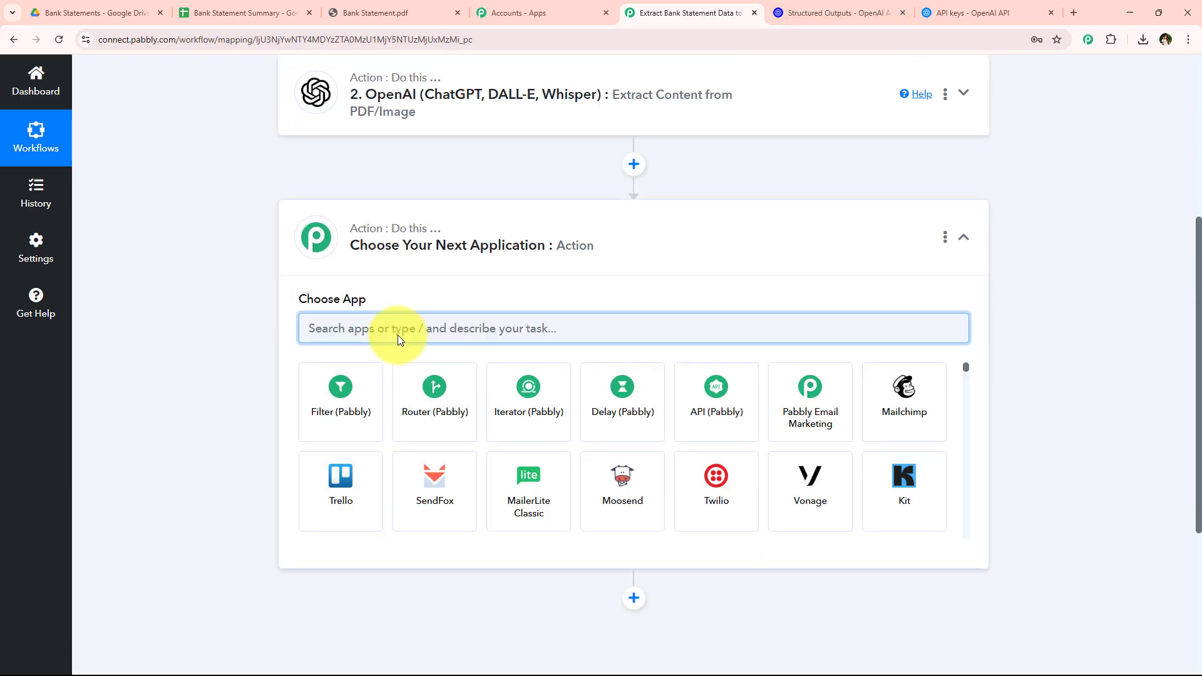
text(Sho)
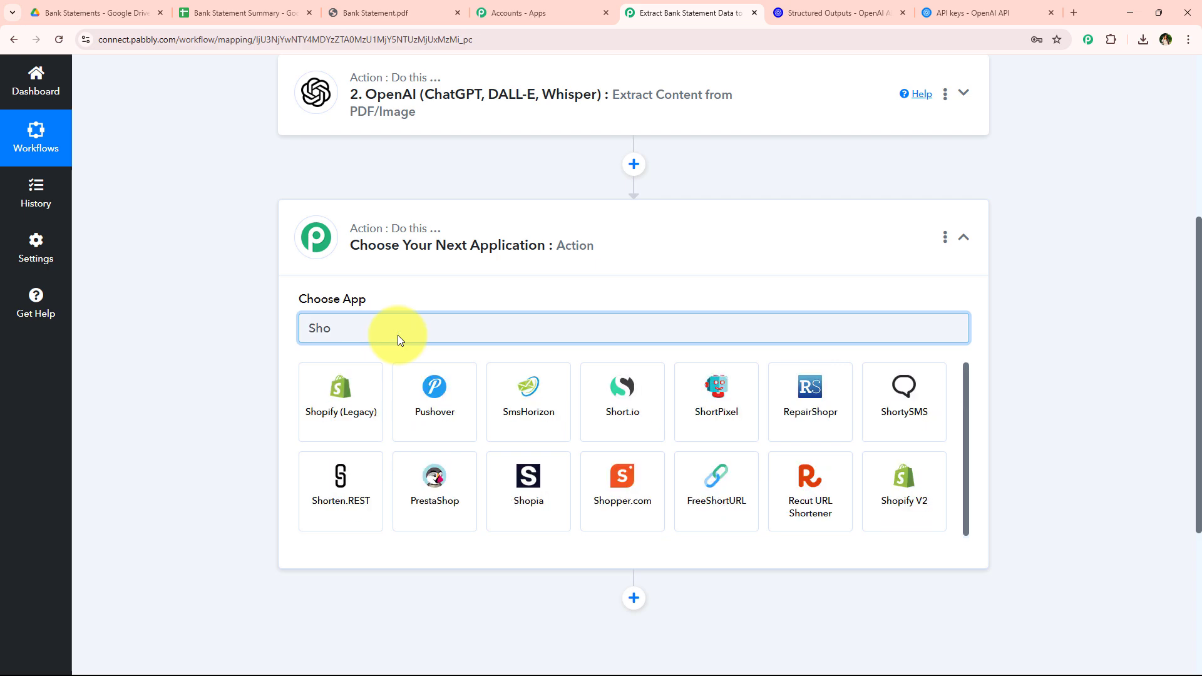
key(BackSpace)
text(ee)
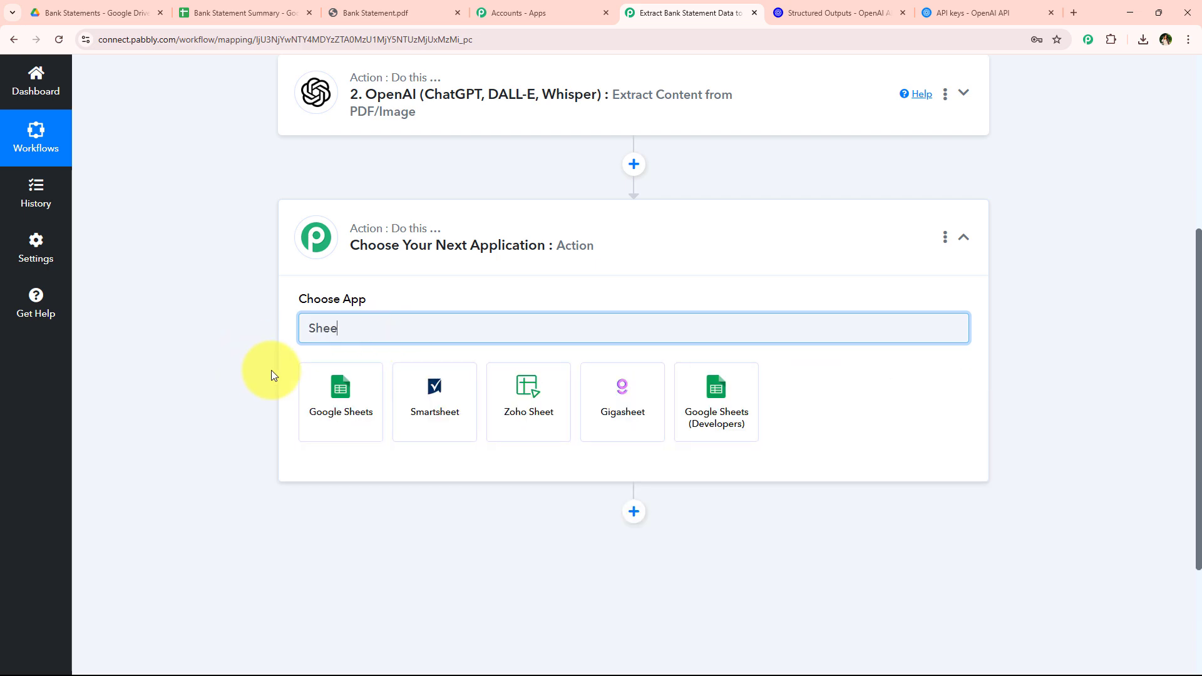
text(t)
click(325, 413)
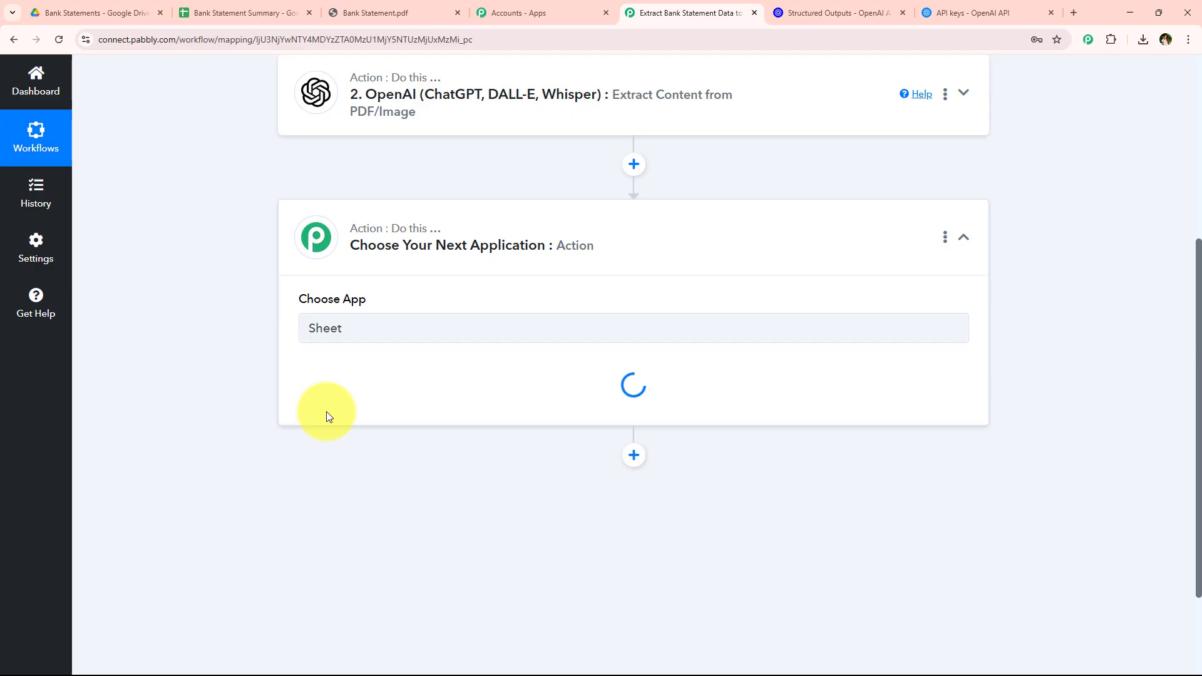
click(324, 394)
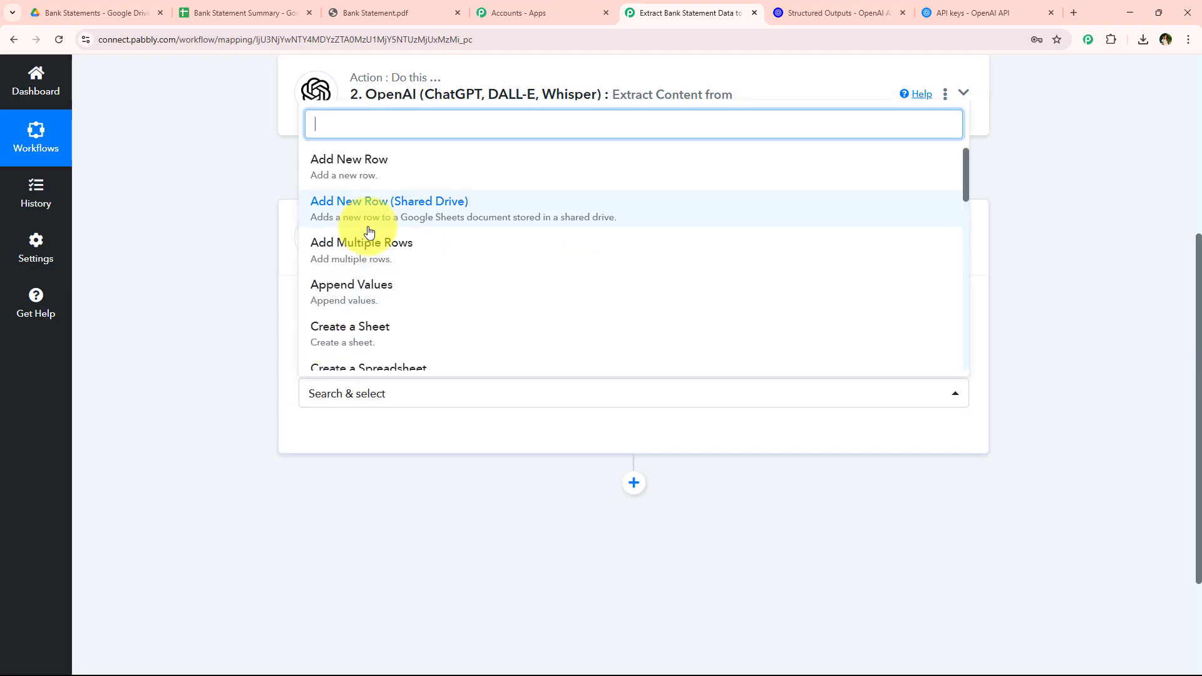
click(374, 171)
- Open the Google Sheets account connection settings and choose to add a new connection
click(350, 440)
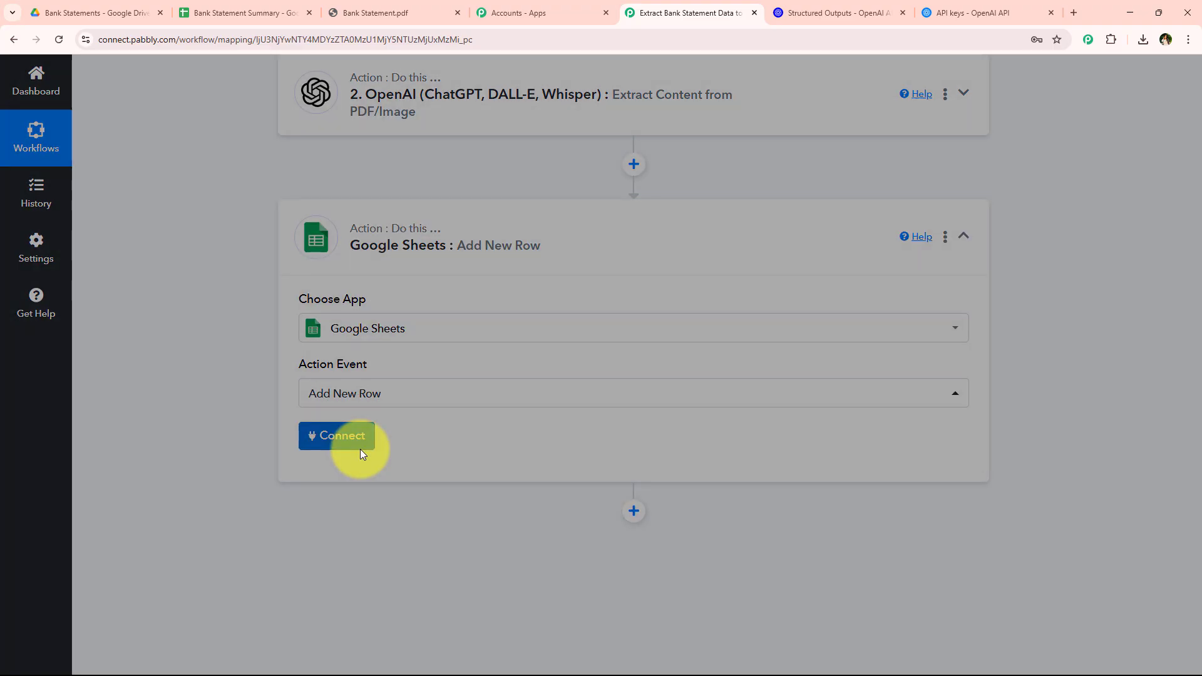
drag(691, 209, 566, 212)
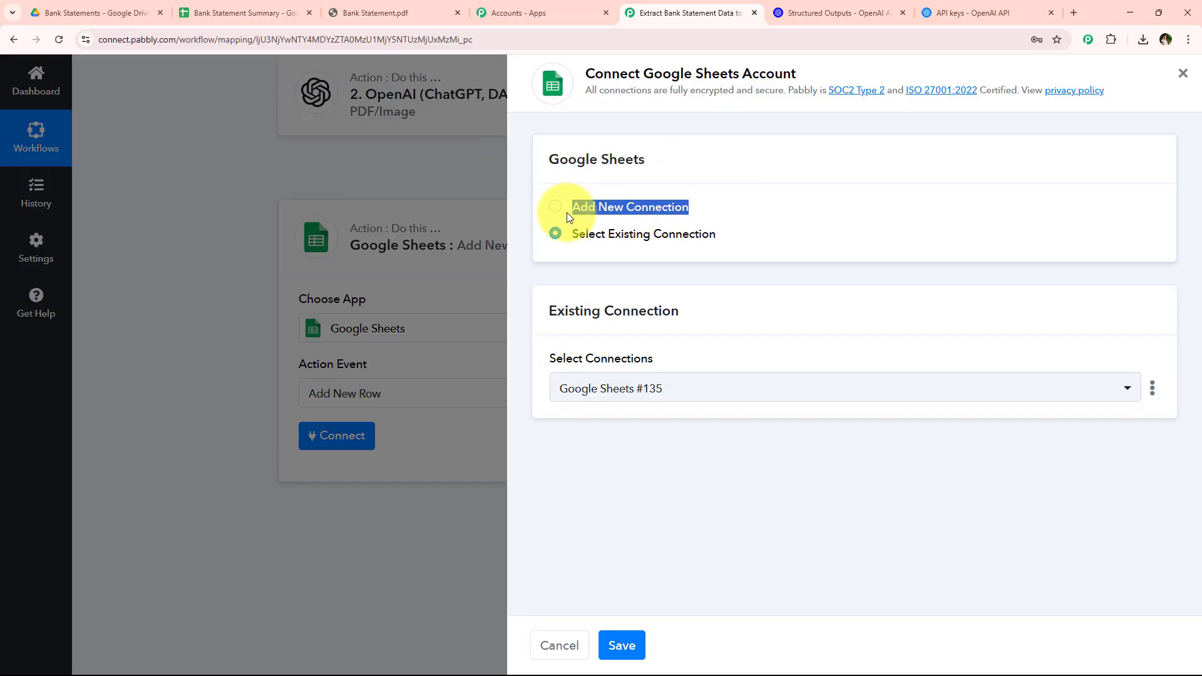
drag(719, 236, 574, 236)
click(572, 235)
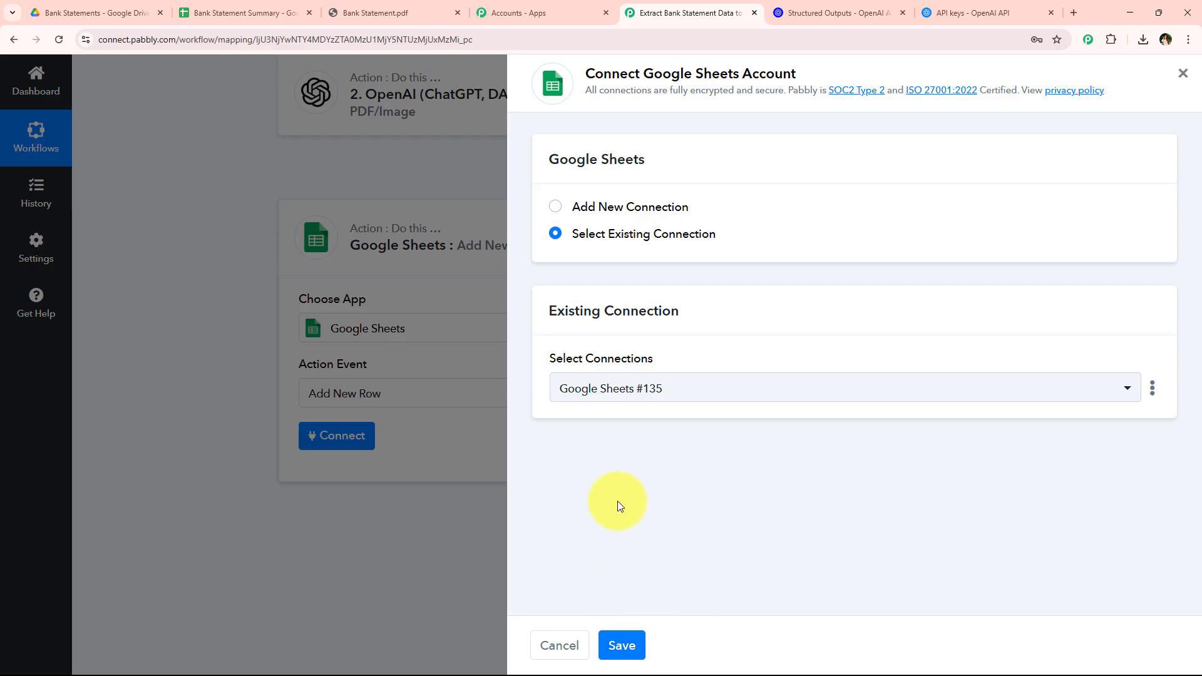
click(651, 207)
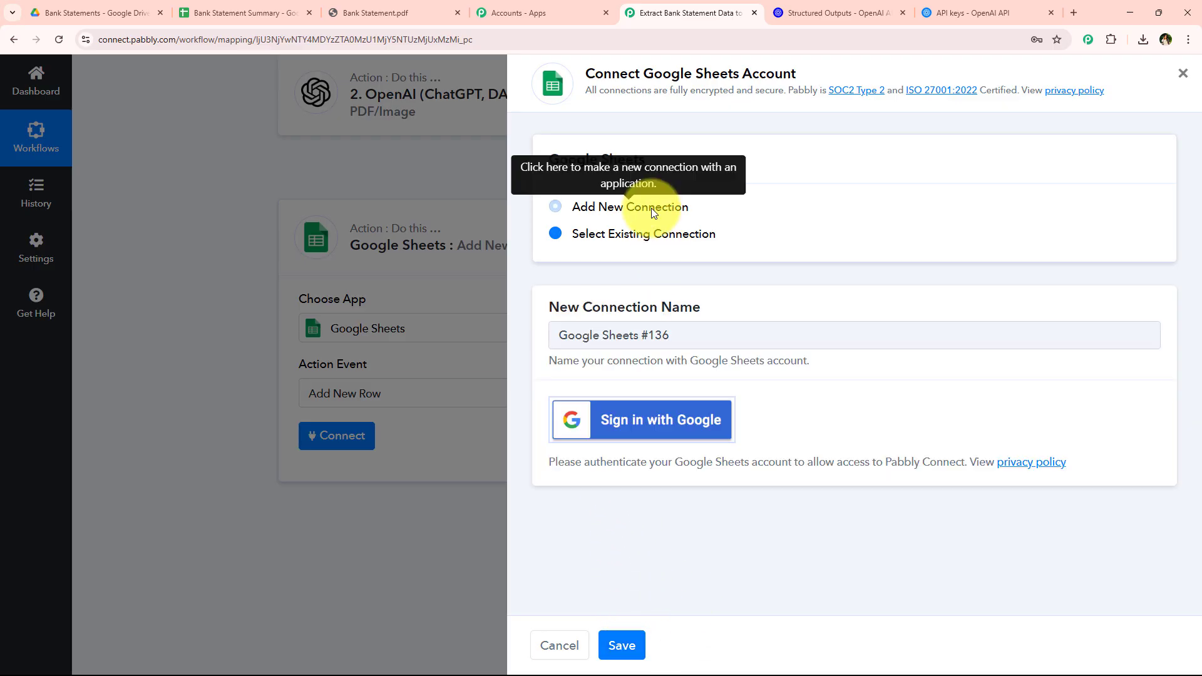
- Sign in with the listed Google account and grant Pabbly Connect Sheets access to Google Drive and Google Sheets
click(672, 431)
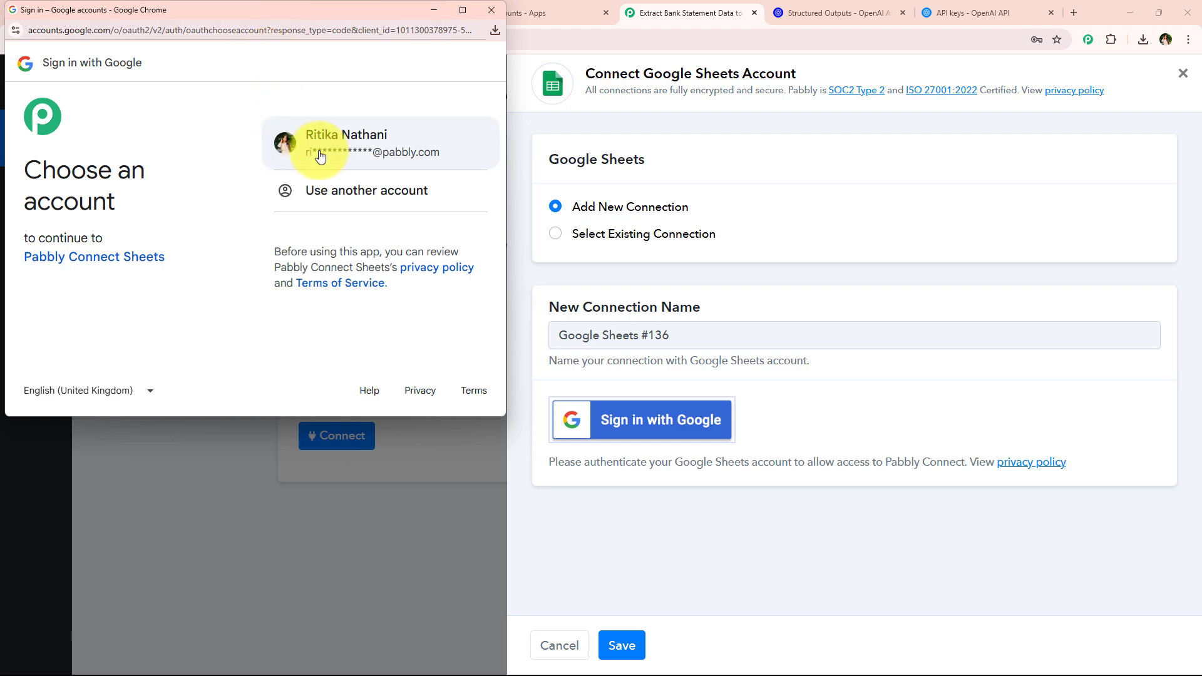
click(320, 156)
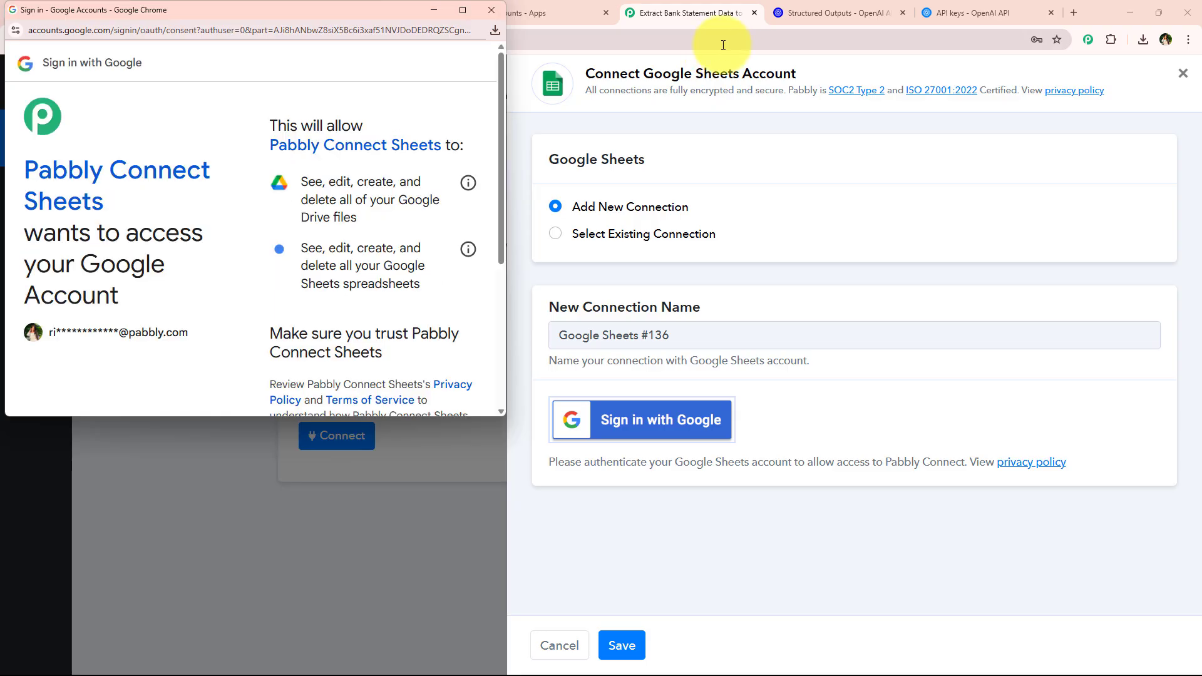
drag(304, 181, 482, 301)
click(385, 202)
scroll(394, 263, down, 5)
click(409, 329)
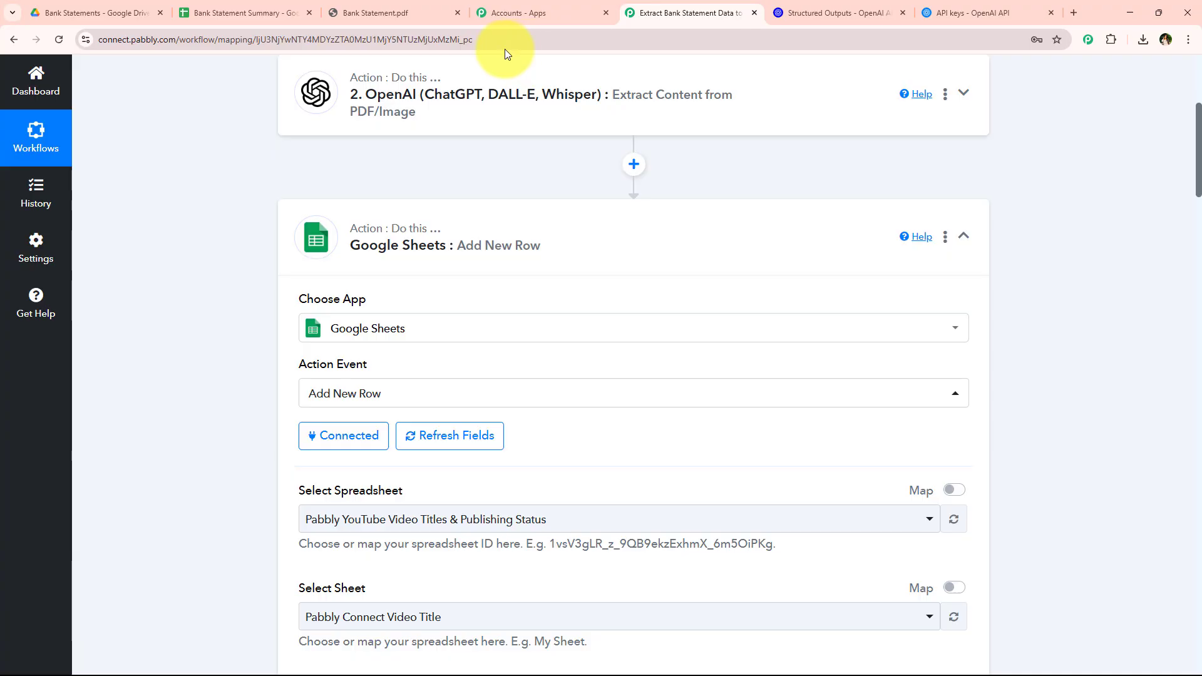
- Choose Bank Statement Summary as the spreadsheet for the new row and check its sheet and columns in Google Sheets
scroll(350, 282, down, 3)
scroll(319, 289, down, 1)
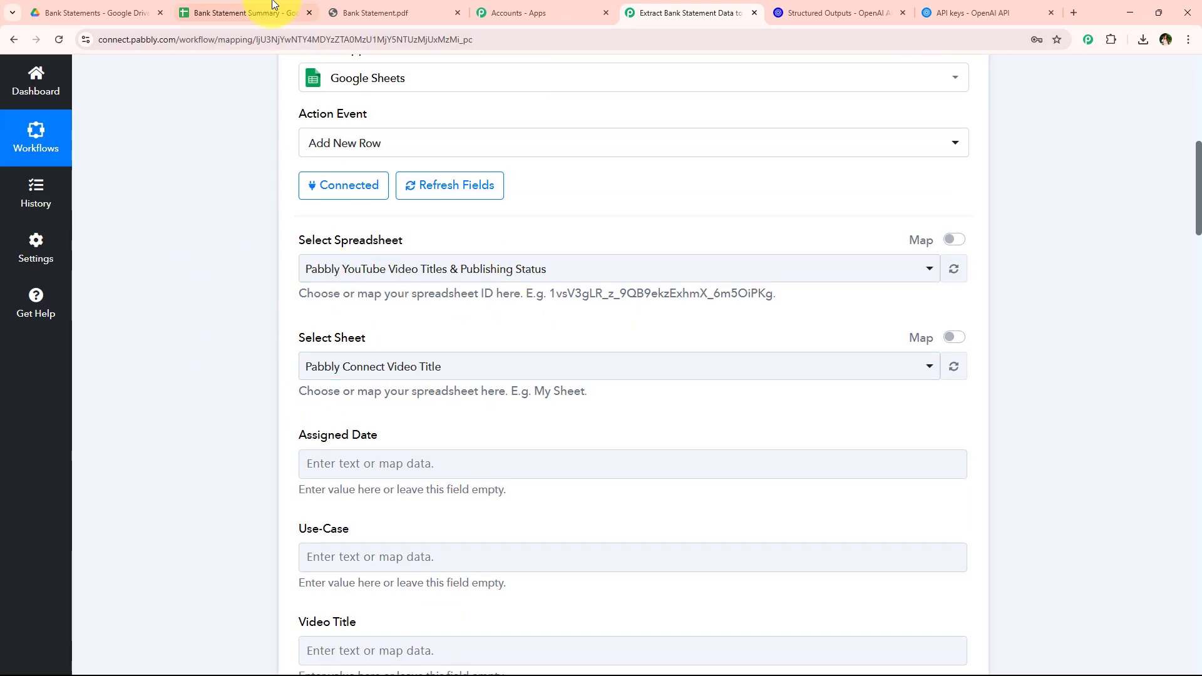
click(349, 269)
click(322, 369)
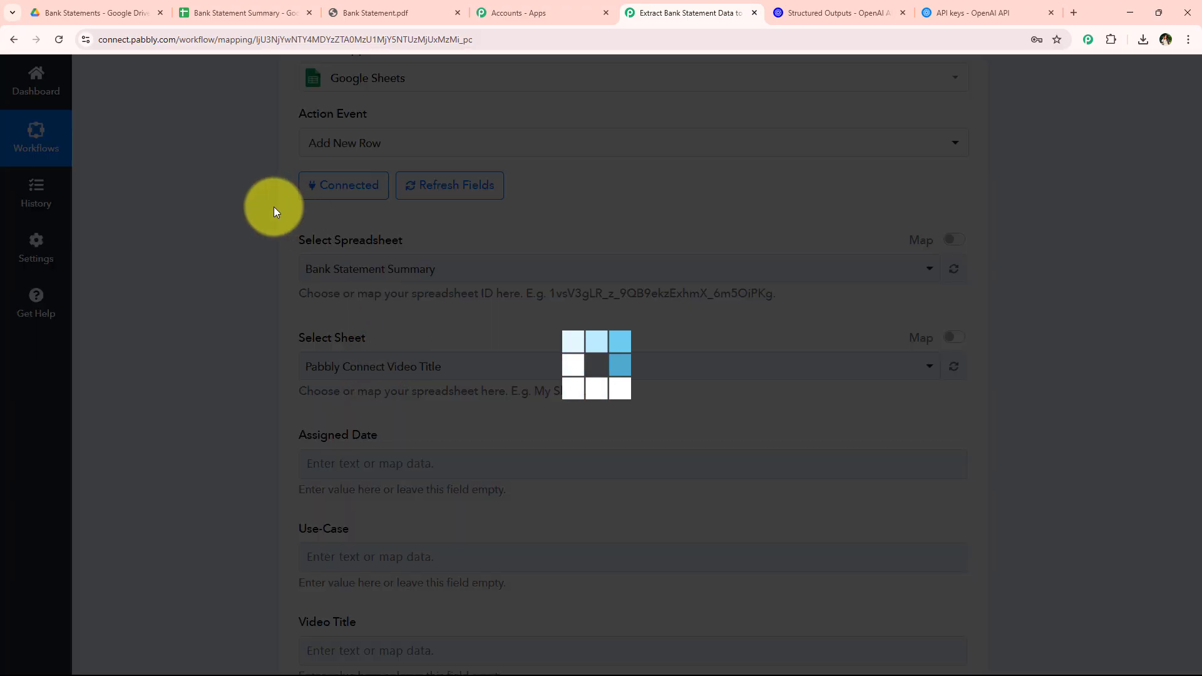
click(238, 12)
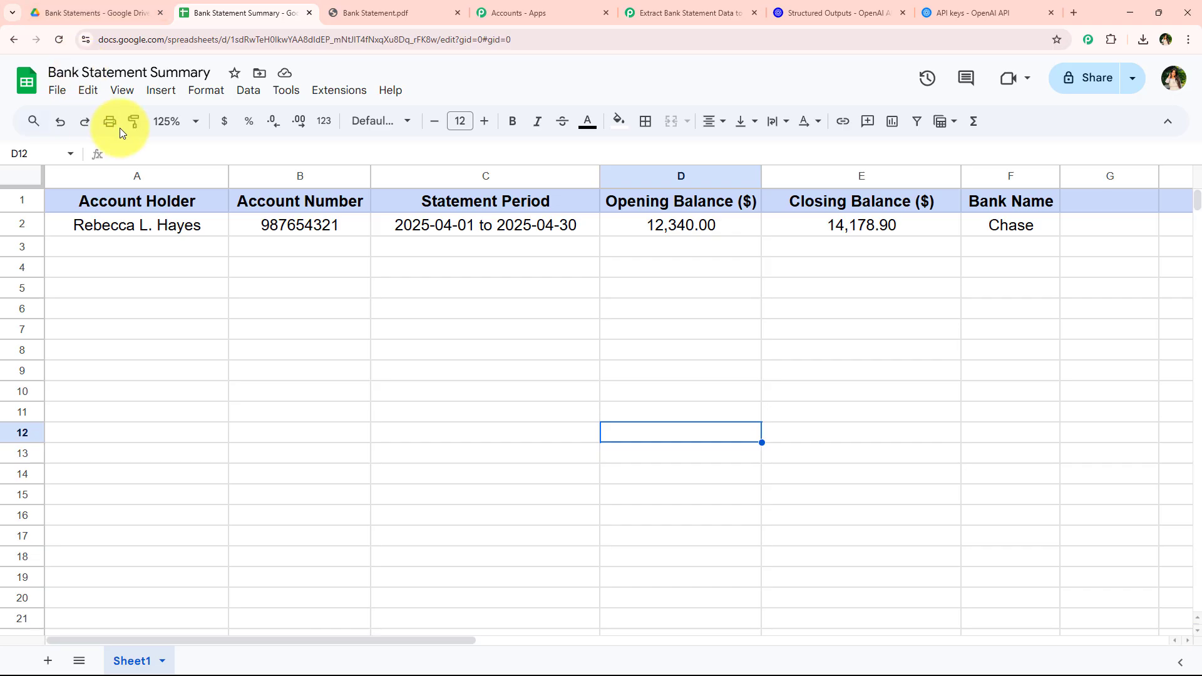
click(663, 12)
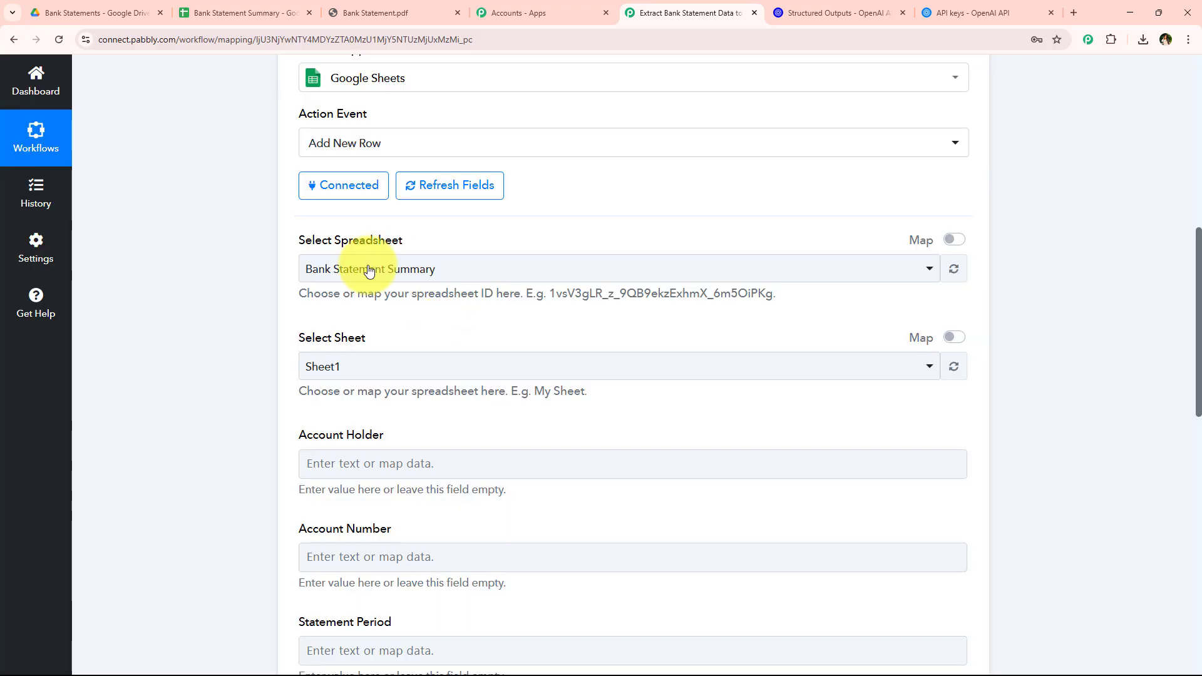
- Look over the column fields loaded for Sheet1 and map Account Holder to the account holder value from the OpenAI step
scroll(328, 220, down, 2)
scroll(282, 250, down, 7)
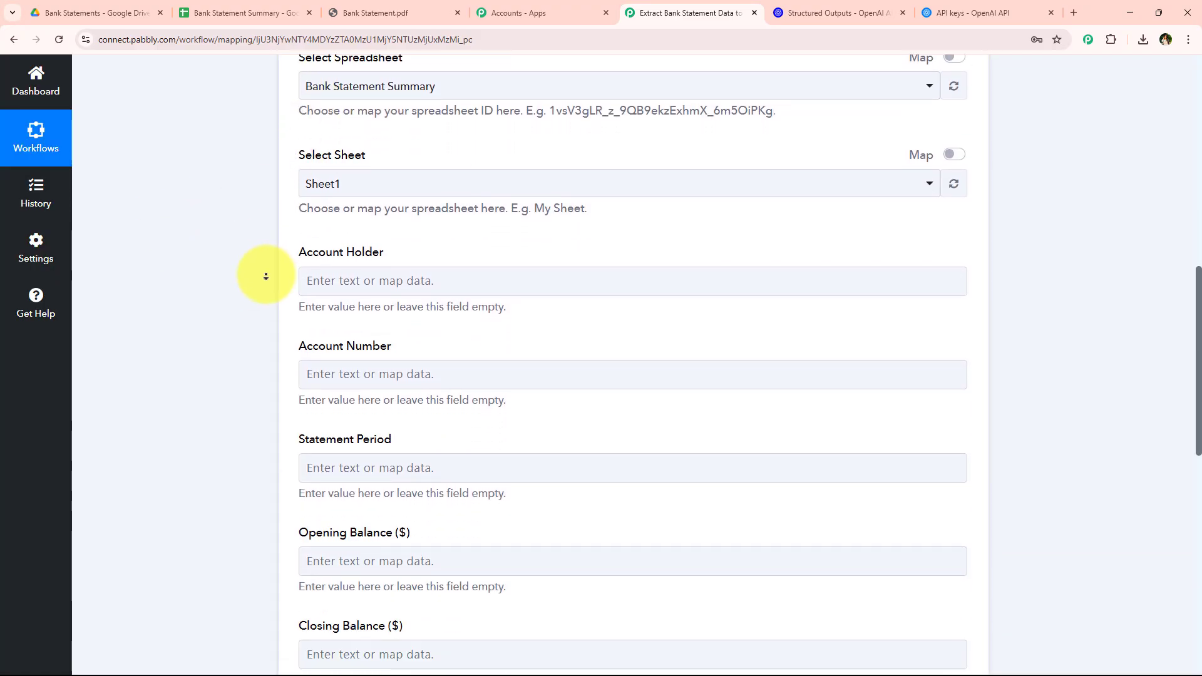
scroll(338, 282, up, 3)
scroll(376, 269, down, 1)
scroll(350, 263, down, 6)
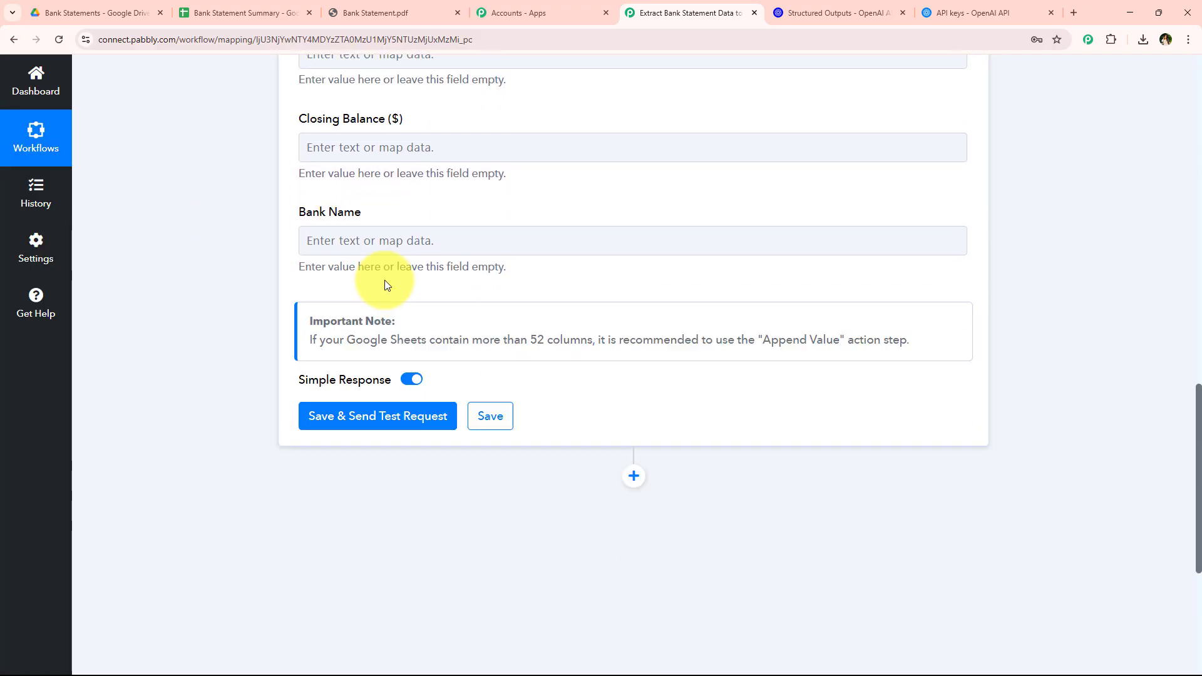
scroll(494, 289, up, 11)
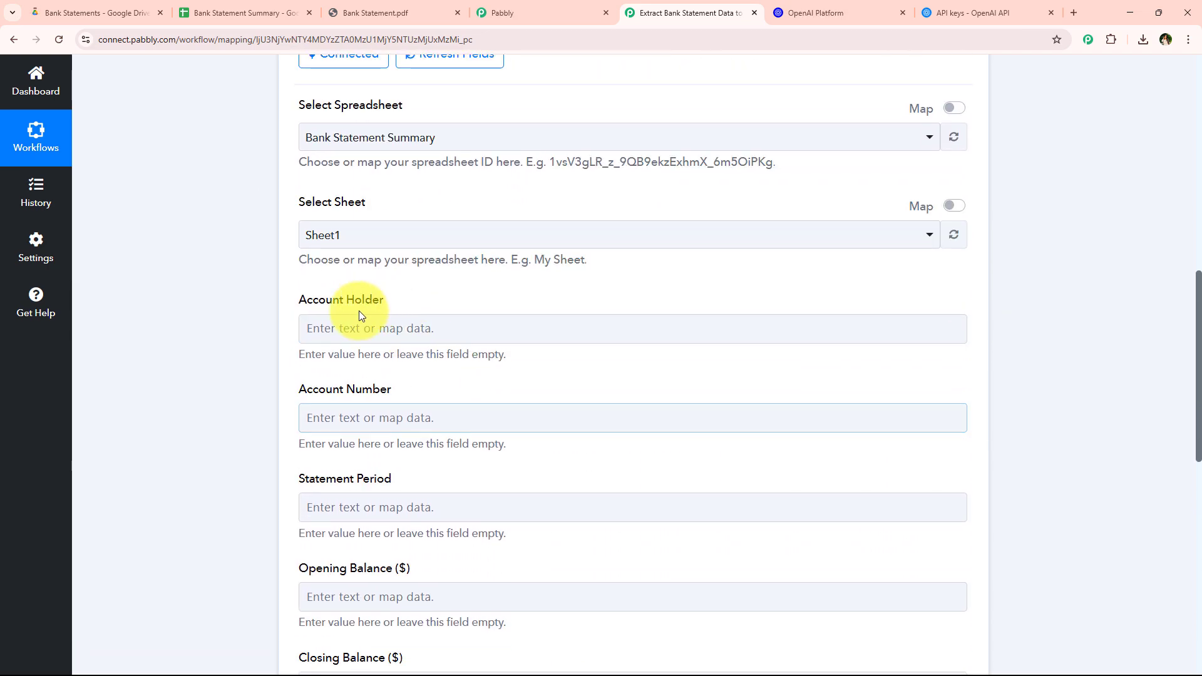
click(360, 326)
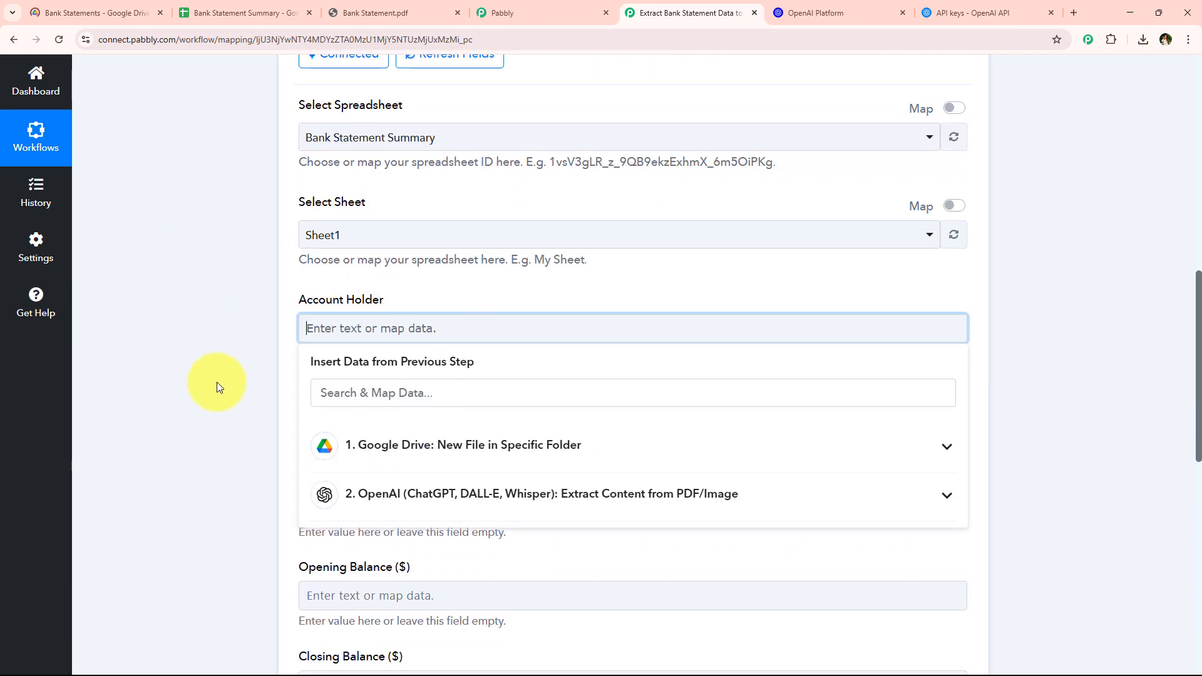
scroll(313, 406, down, 1)
click(432, 431)
click(400, 474)
click(213, 396)
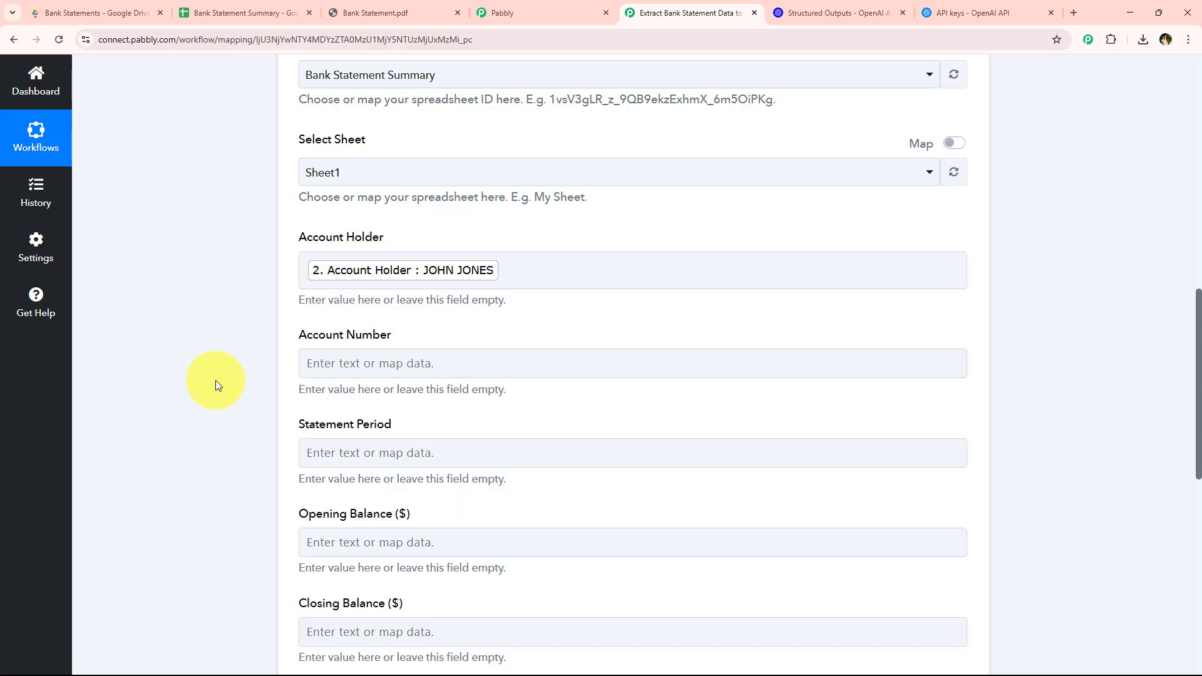
- Map the Account Number and Statement Period fields to the matching values from the OpenAI step
scroll(214, 384, down, 2)
click(343, 241)
click(398, 403)
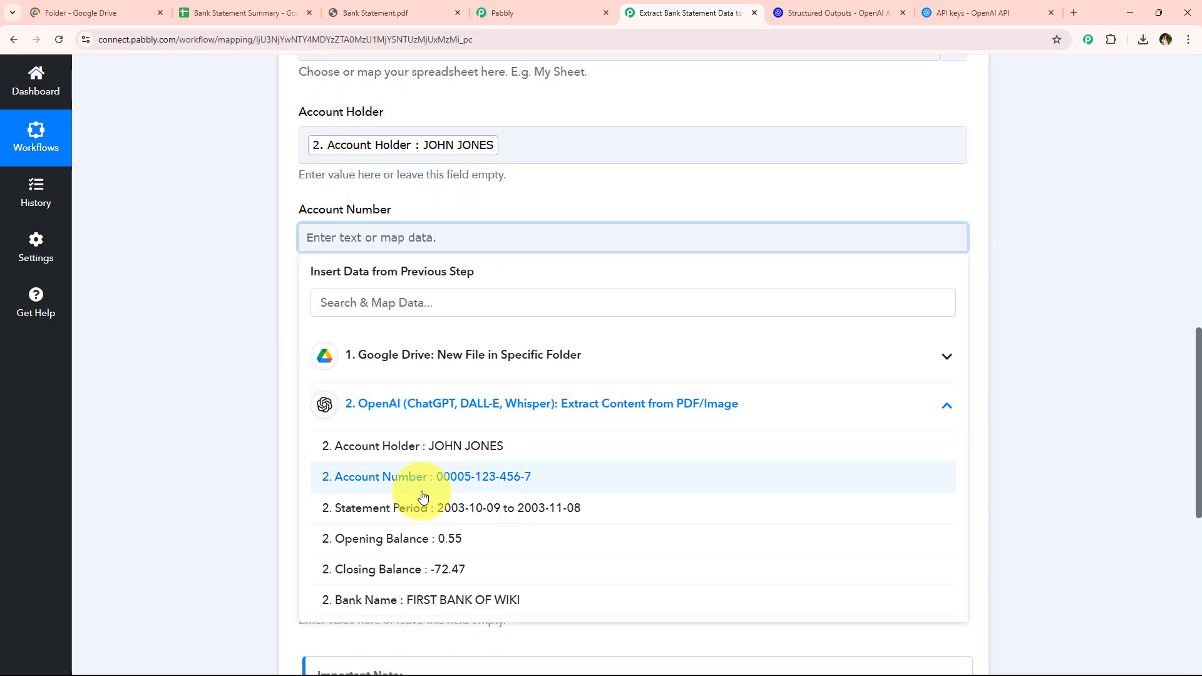
click(418, 481)
click(209, 407)
scroll(403, 242, down, 2)
click(400, 210)
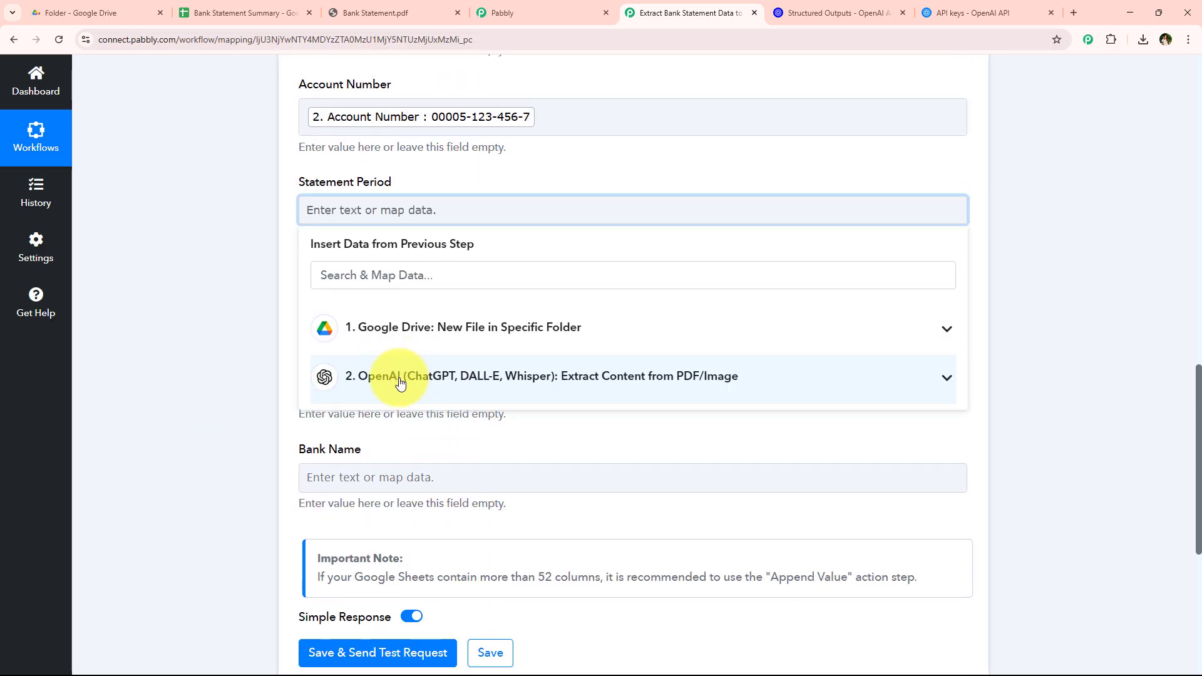
click(397, 378)
click(402, 555)
- Map the Opening Balance ($) and Closing Balance ($) fields to the matching balances from the OpenAI step
click(332, 309)
scroll(319, 320, down, 2)
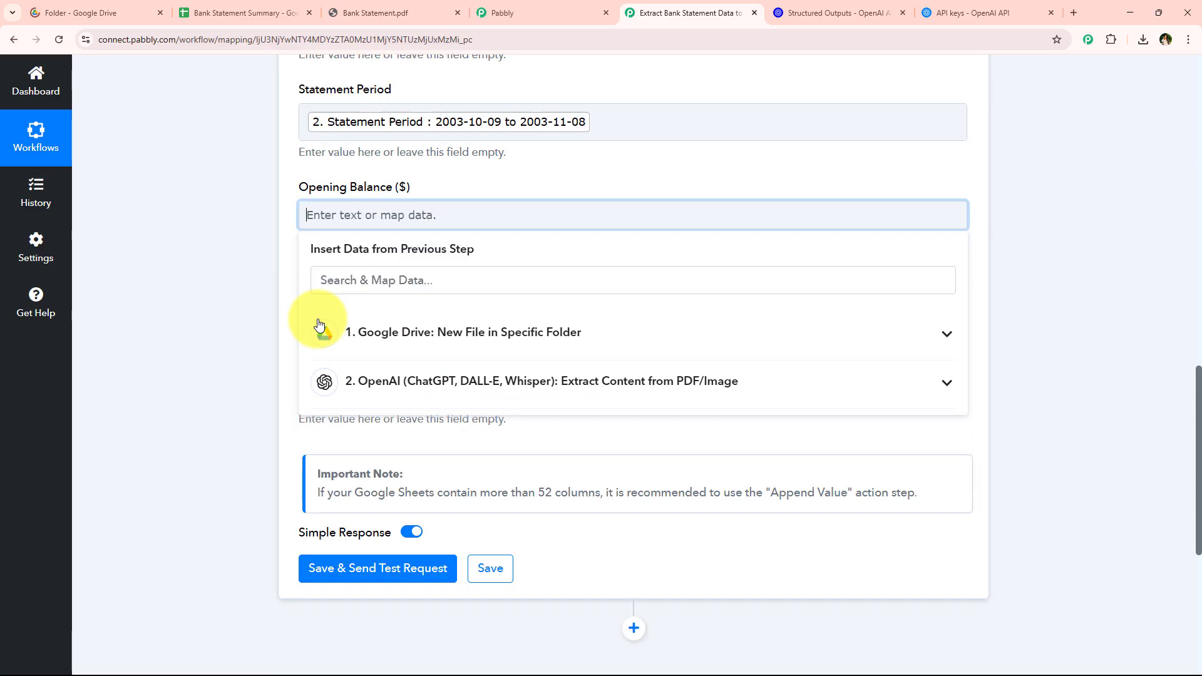
click(494, 357)
click(441, 493)
click(244, 239)
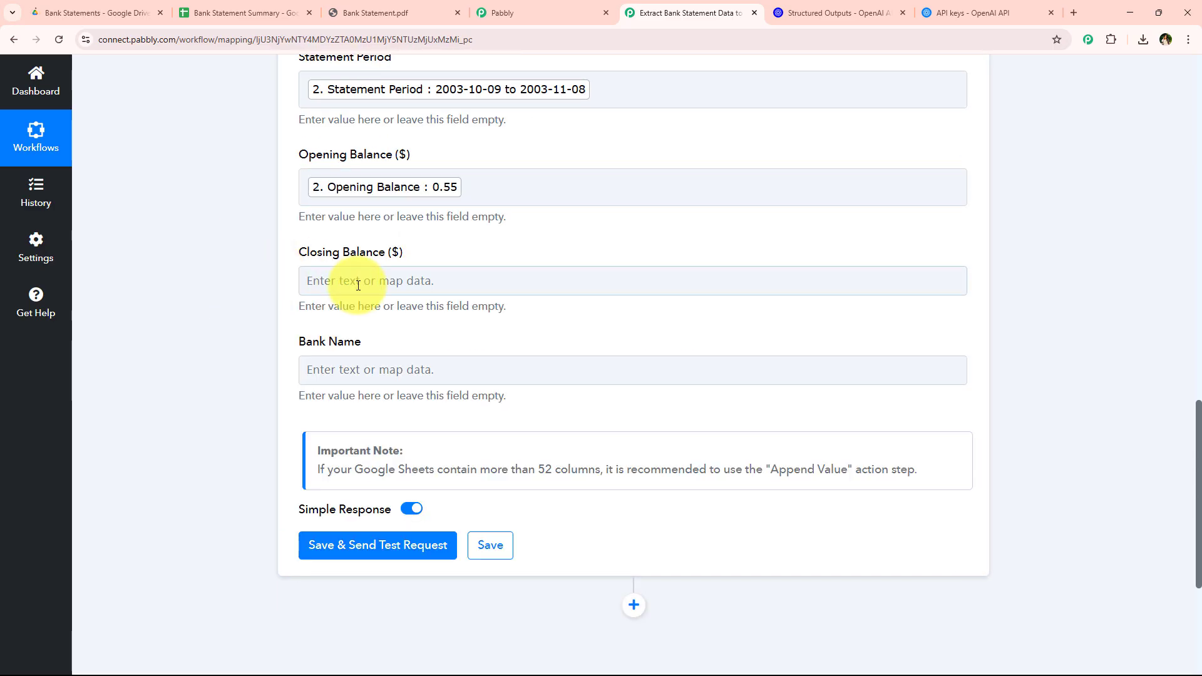
click(350, 279)
scroll(375, 376, down, 1)
click(371, 386)
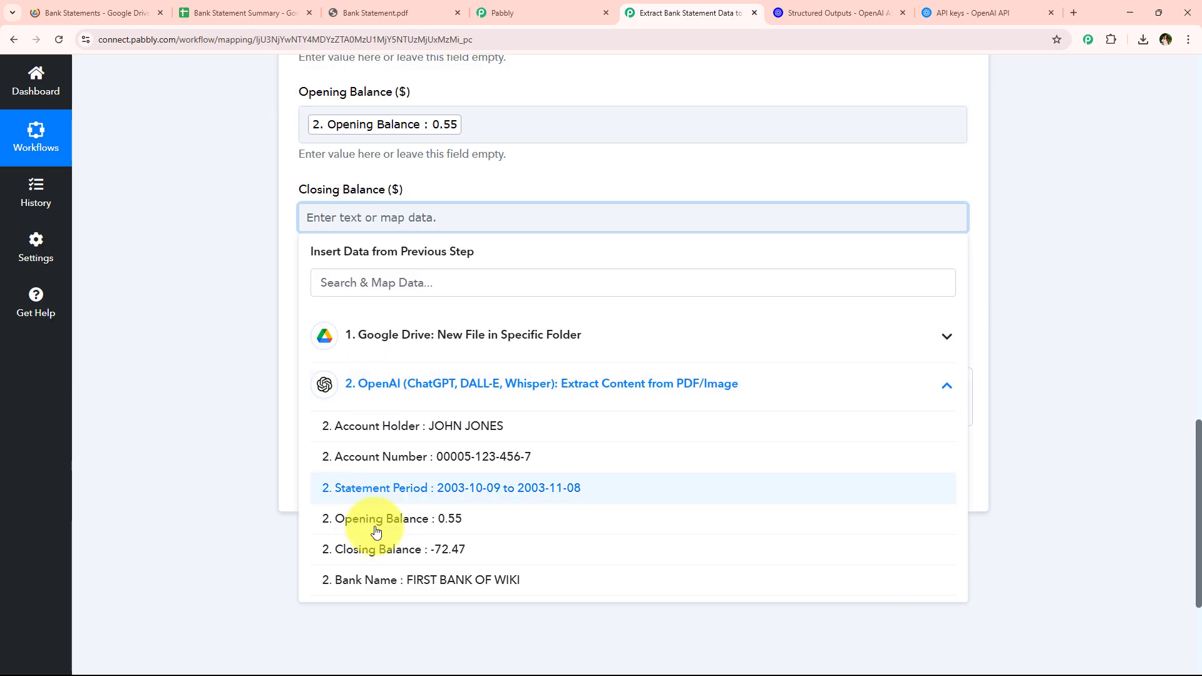
click(351, 550)
click(241, 322)
- Map the Bank Name field to the bank name value from the OpenAI step
click(317, 318)
scroll(406, 313, down, 2)
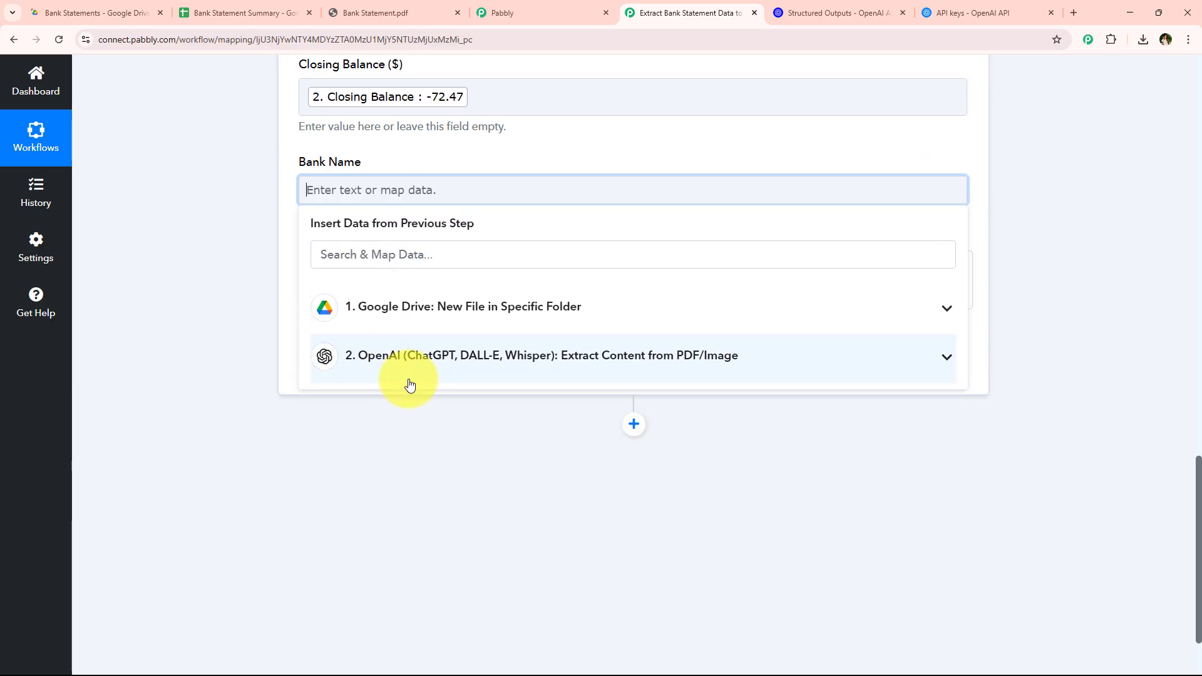
click(407, 383)
click(363, 554)
click(242, 498)
- Check the mapped fields, save the Google Sheets action with a test request, and collapse the action
scroll(219, 282, up, 10)
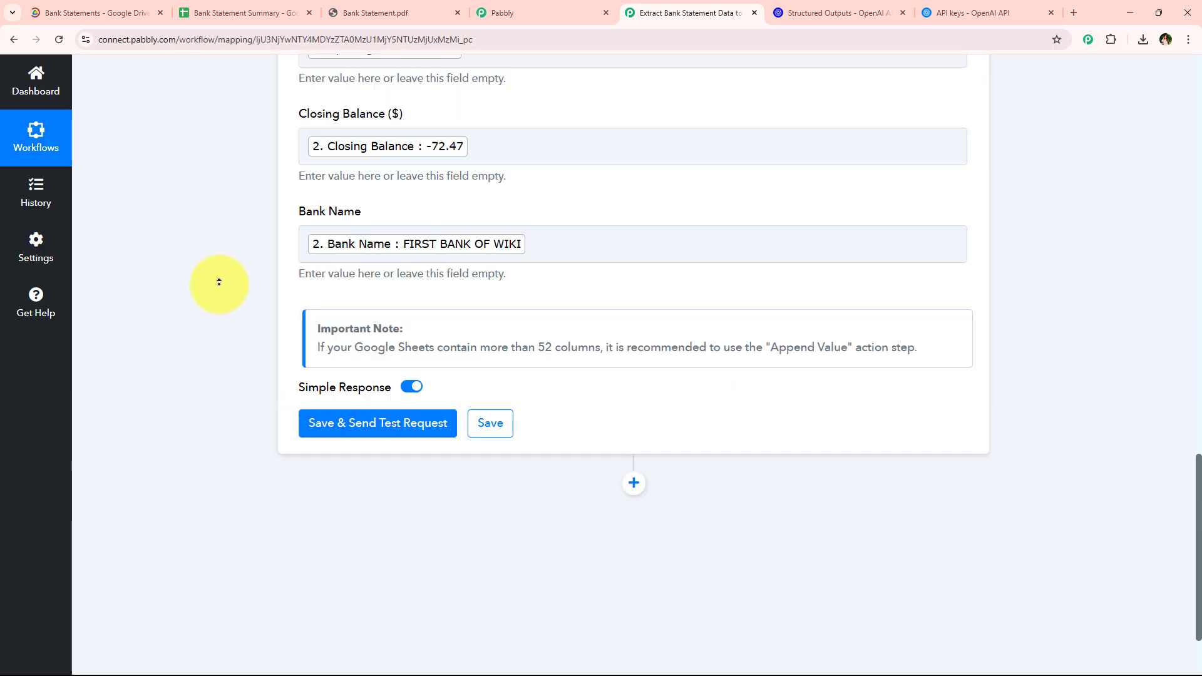
scroll(236, 455, down, 12)
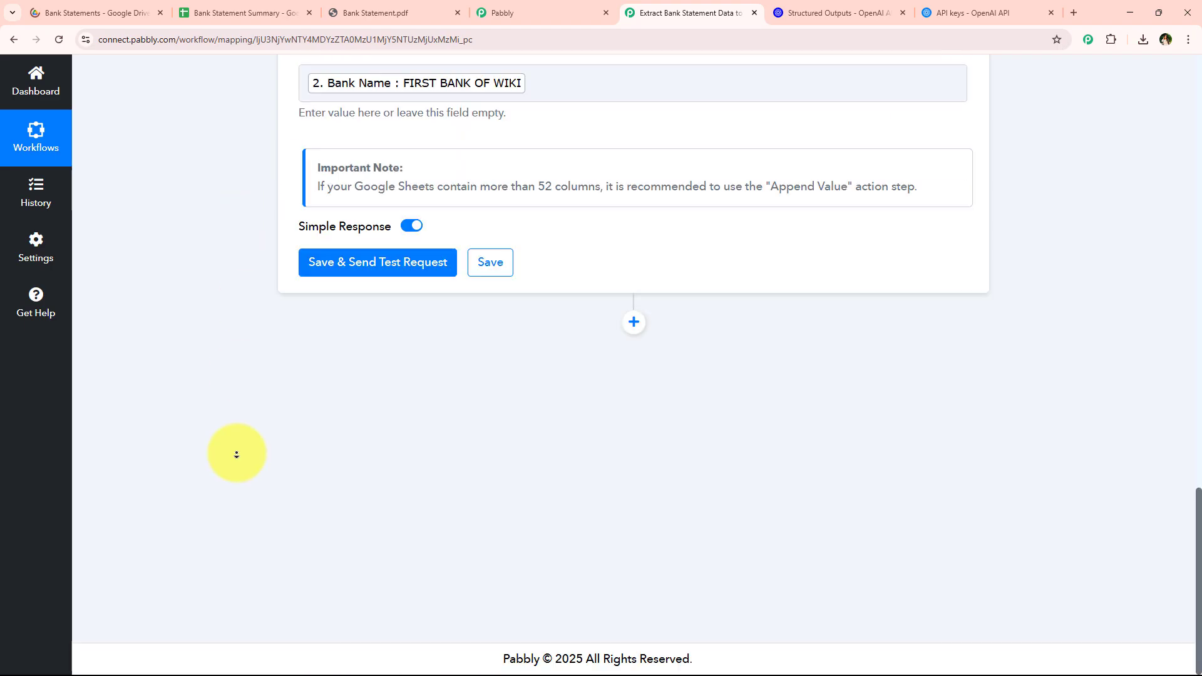
click(321, 274)
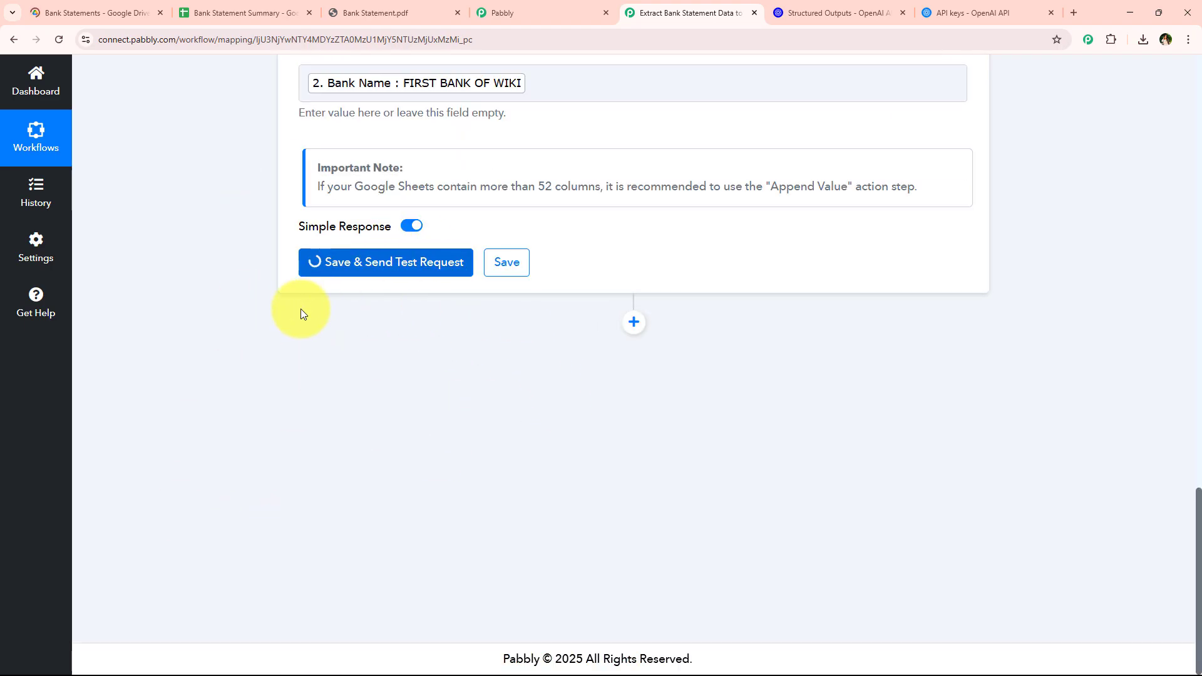
middle_click(248, 530)
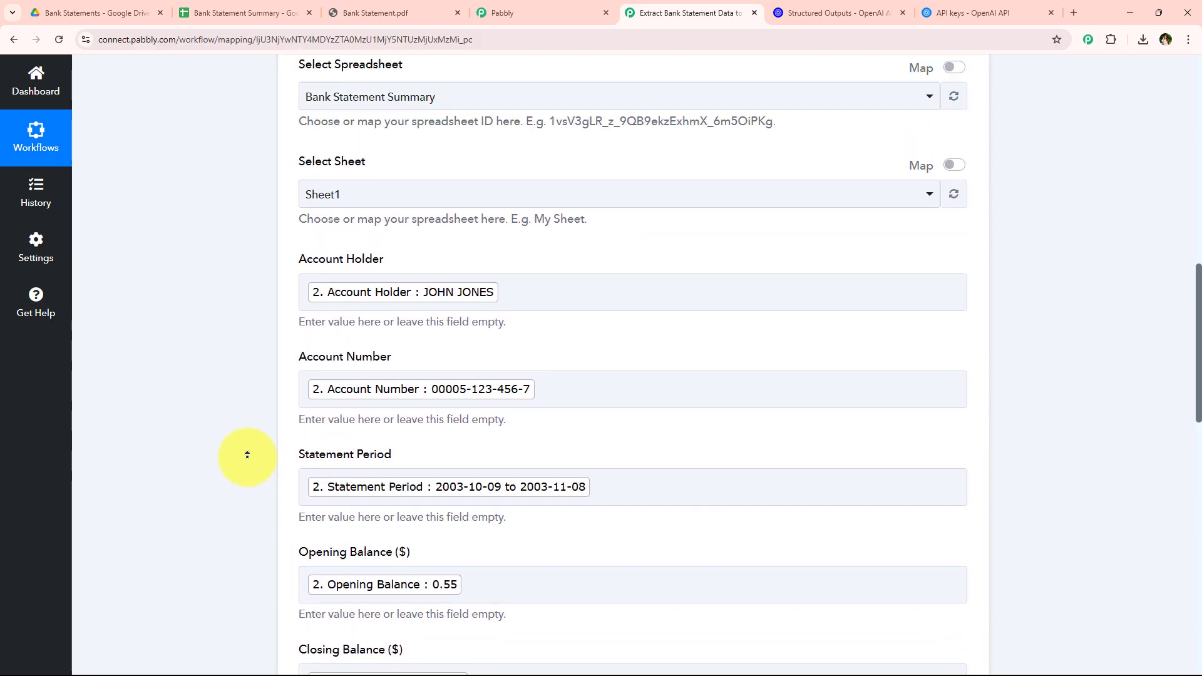
click(772, 306)
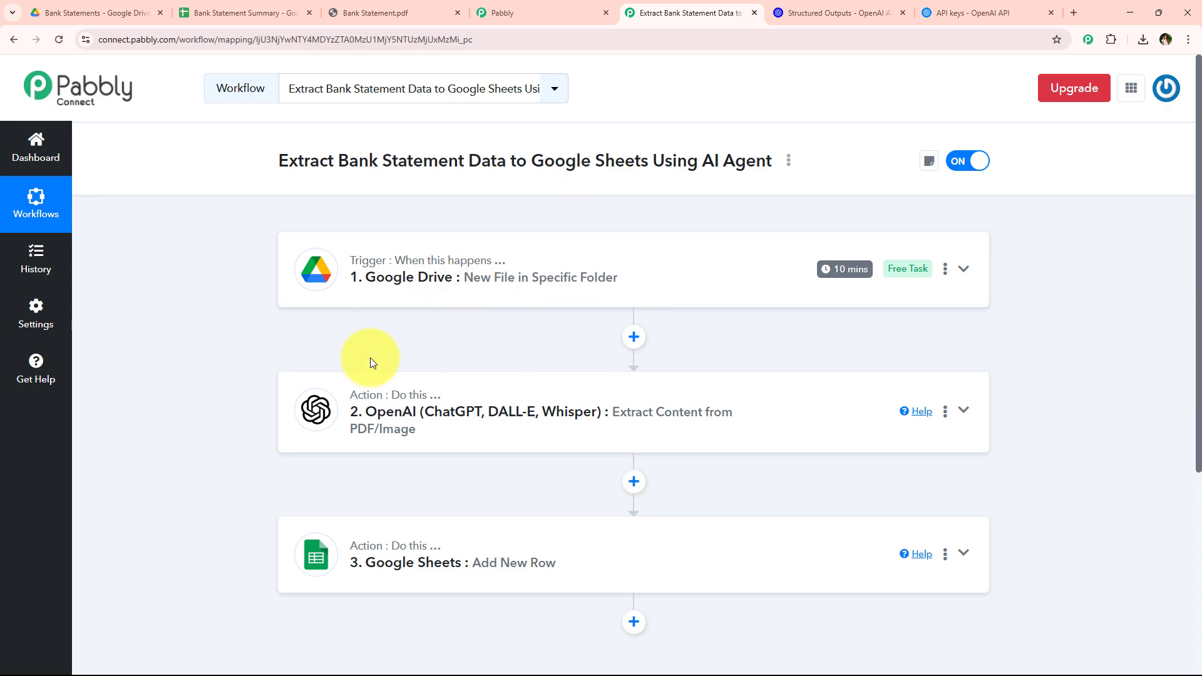
- Check the newly added row 3 in the Bank Statement Summary sheet and widen the Bank Name column to fit its text
click(241, 13)
click(459, 389)
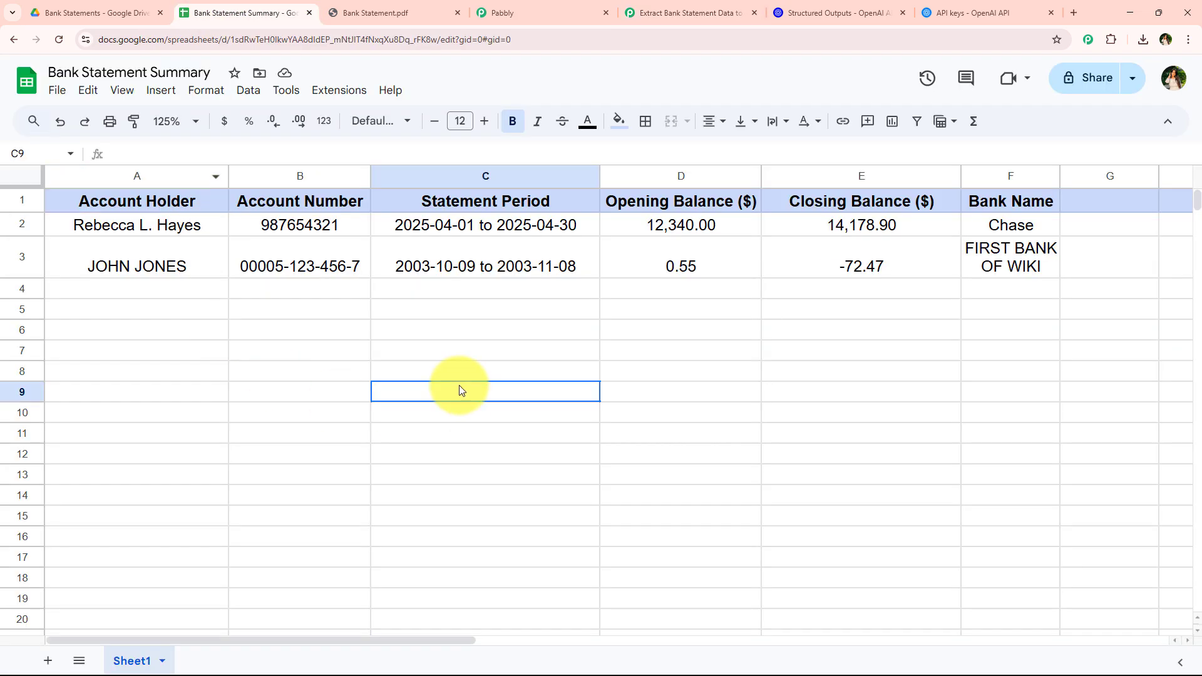
drag(137, 266, 1008, 262)
drag(1062, 177, 1150, 187)
click(588, 432)
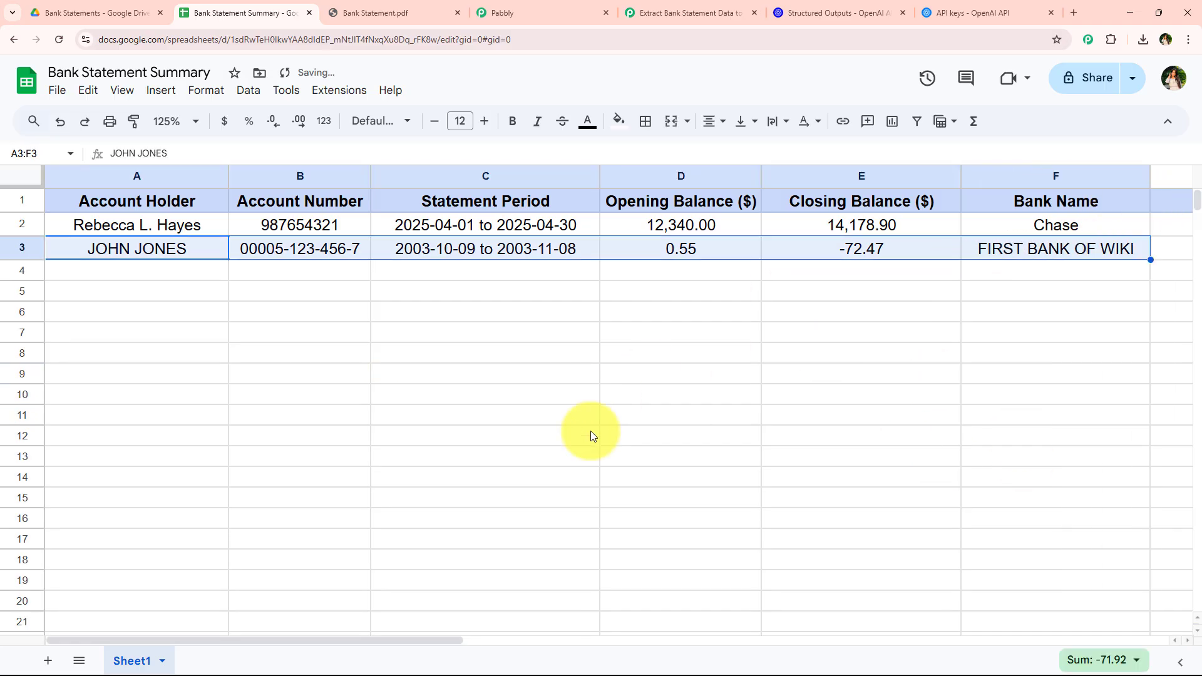
- Review the finished three-step workflow alongside the Bank Statements Drive folder and the Bank Statement Summary sheet
click(677, 12)
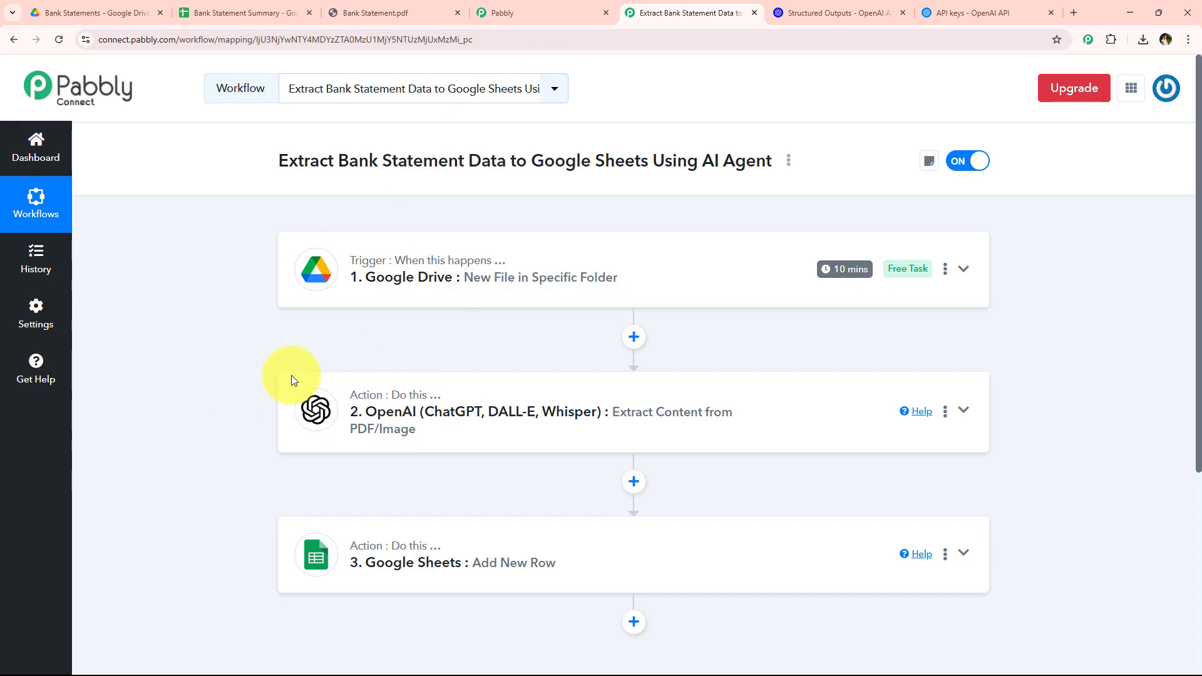
click(92, 12)
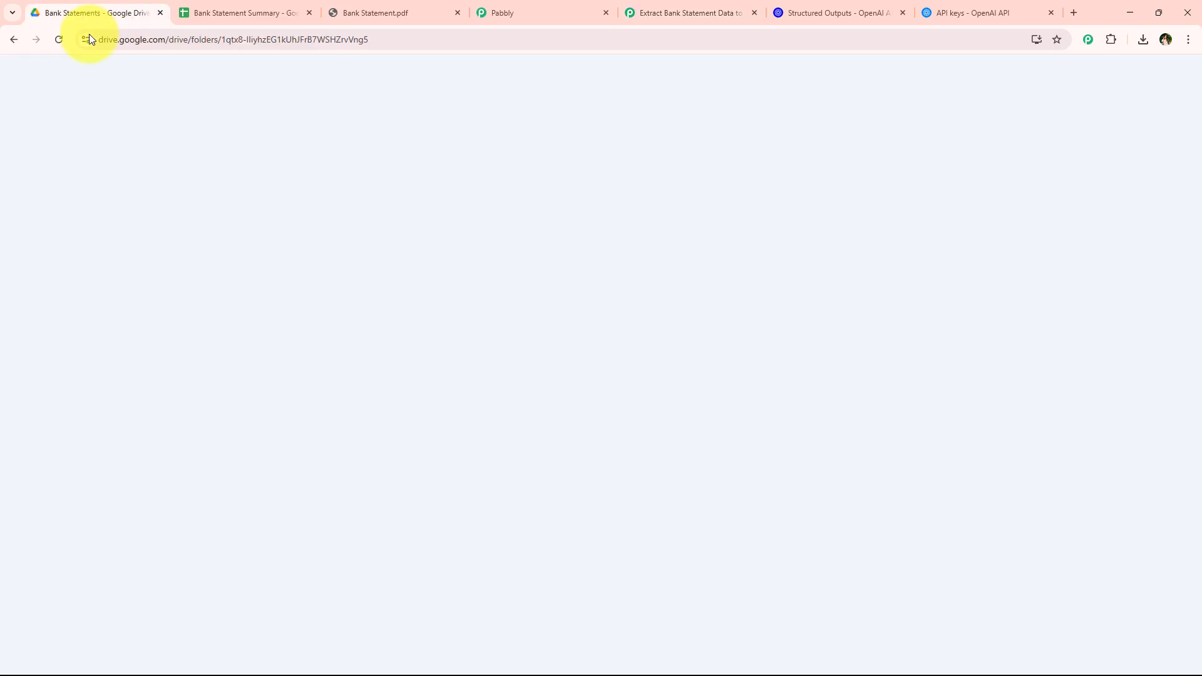
click(724, 6)
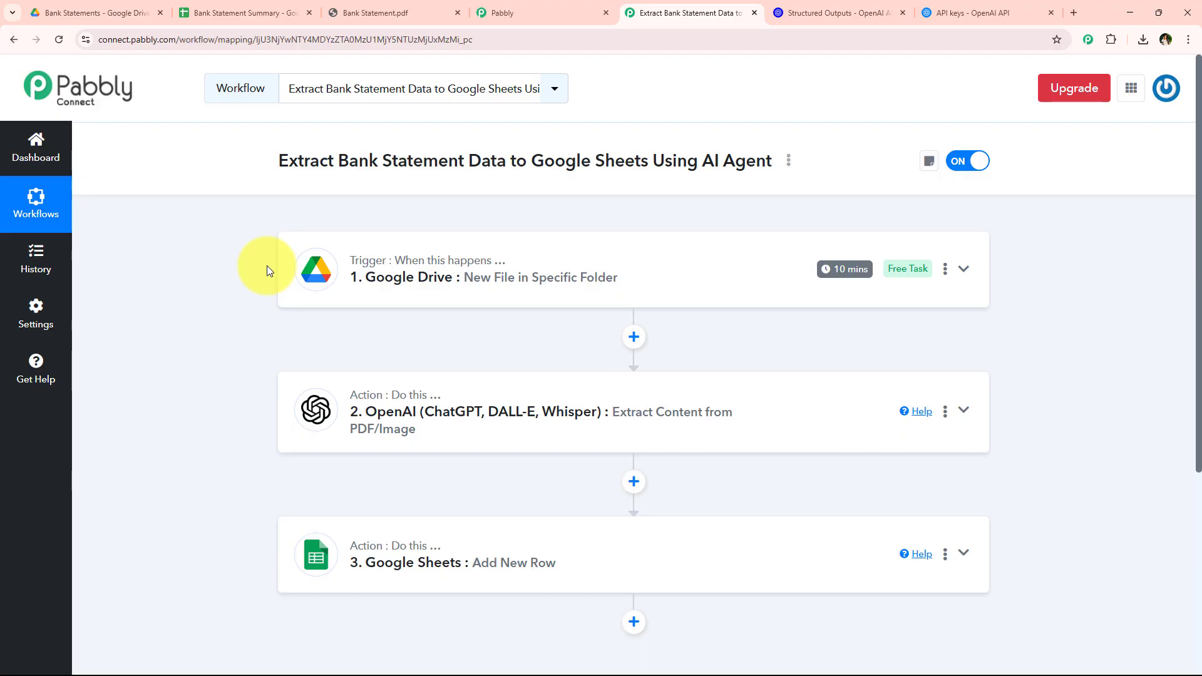
click(207, 12)
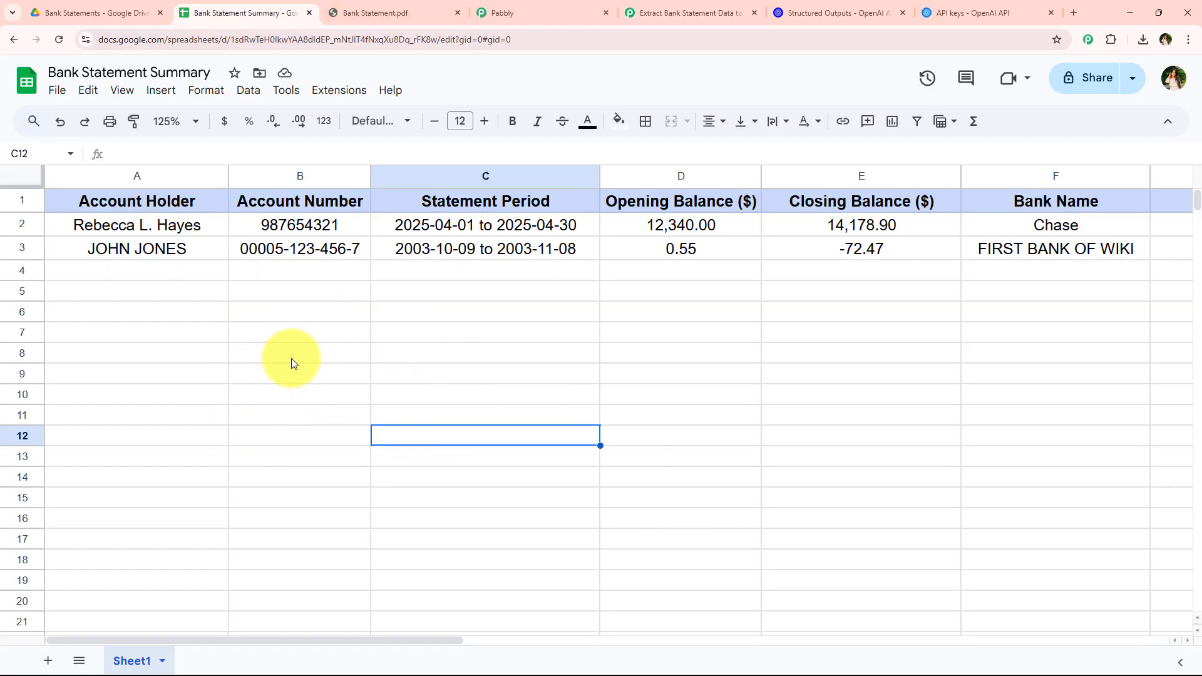
click(648, 18)
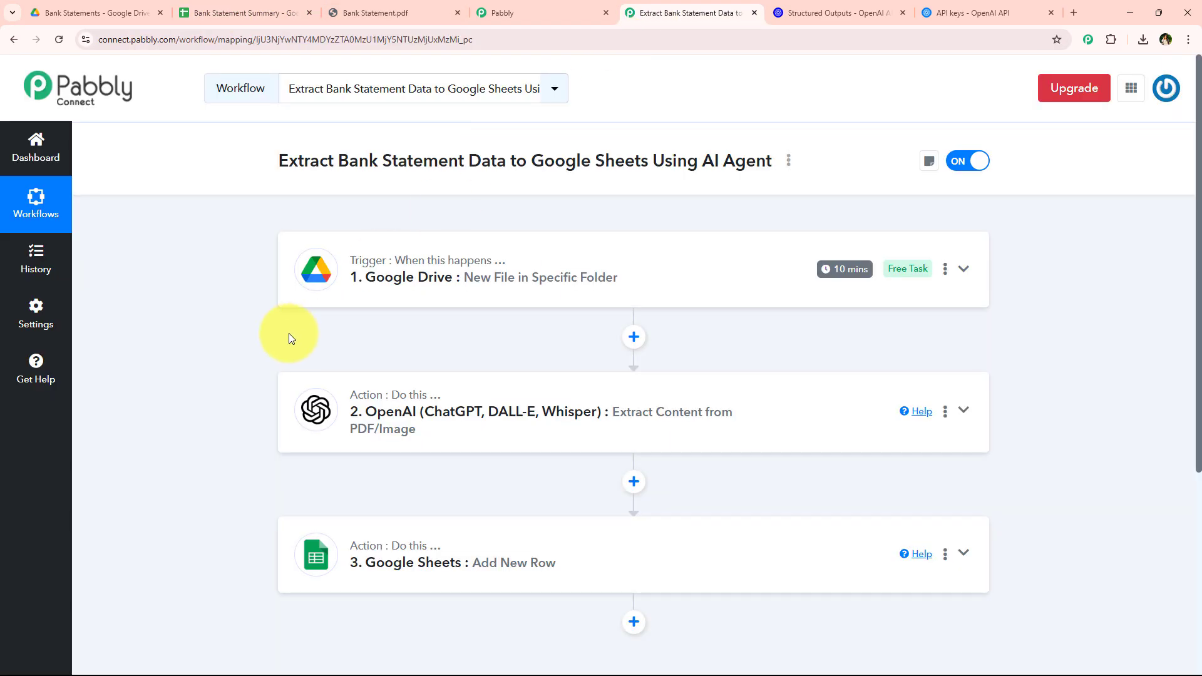